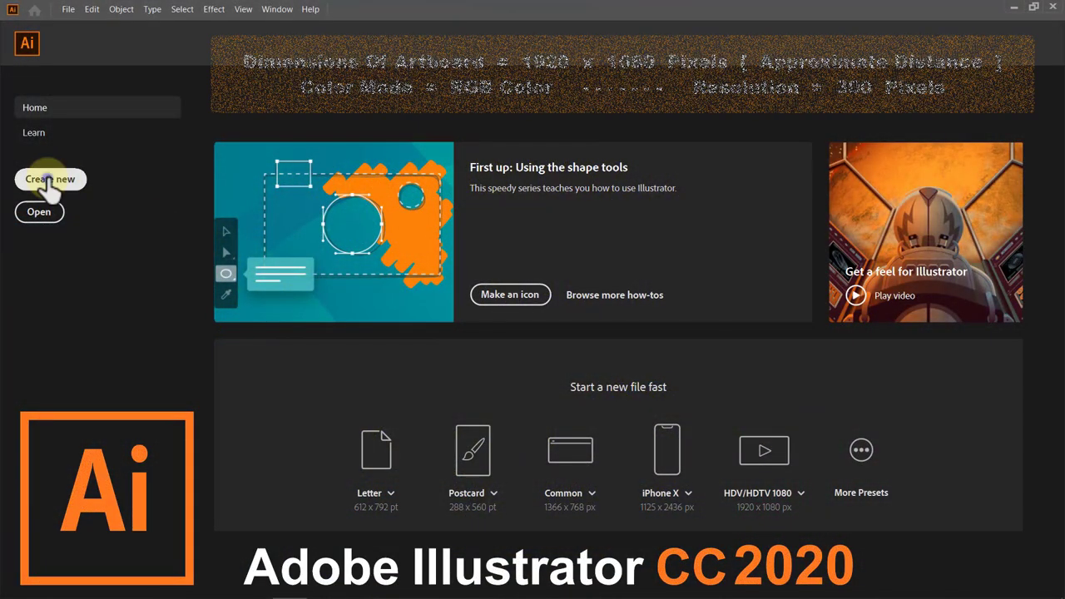
Create a new 1920 × 1080 px document in pixel units and RGB colour mode.
{"action": "left_click", "coordinate": [49, 182]}
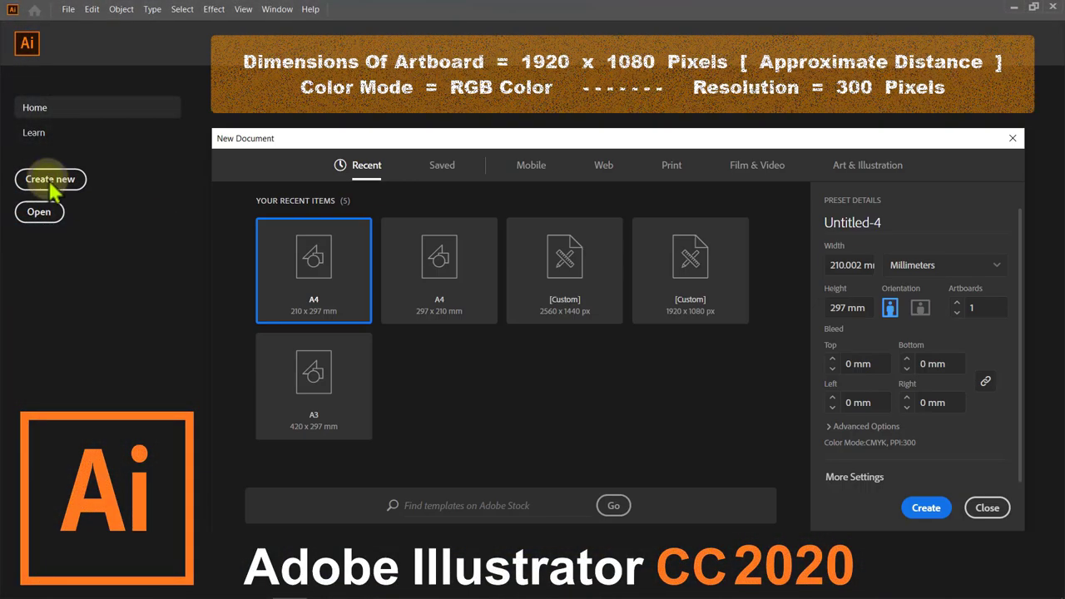
{"action": "left_click", "coordinate": [850, 483]}
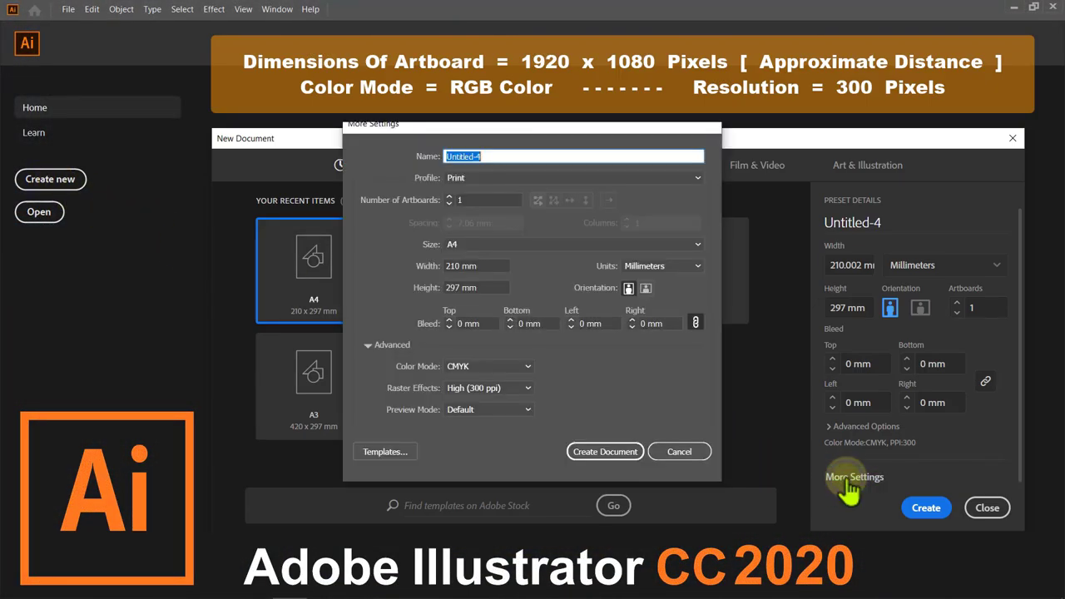
{"action": "left_click", "coordinate": [698, 266]}
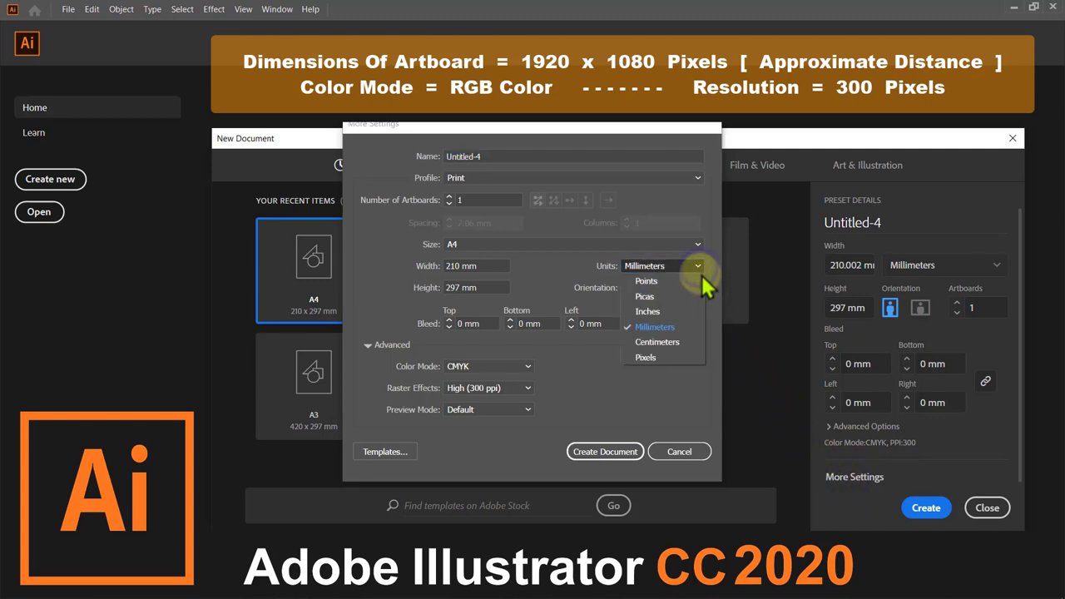
{"action": "left_click", "coordinate": [685, 357]}
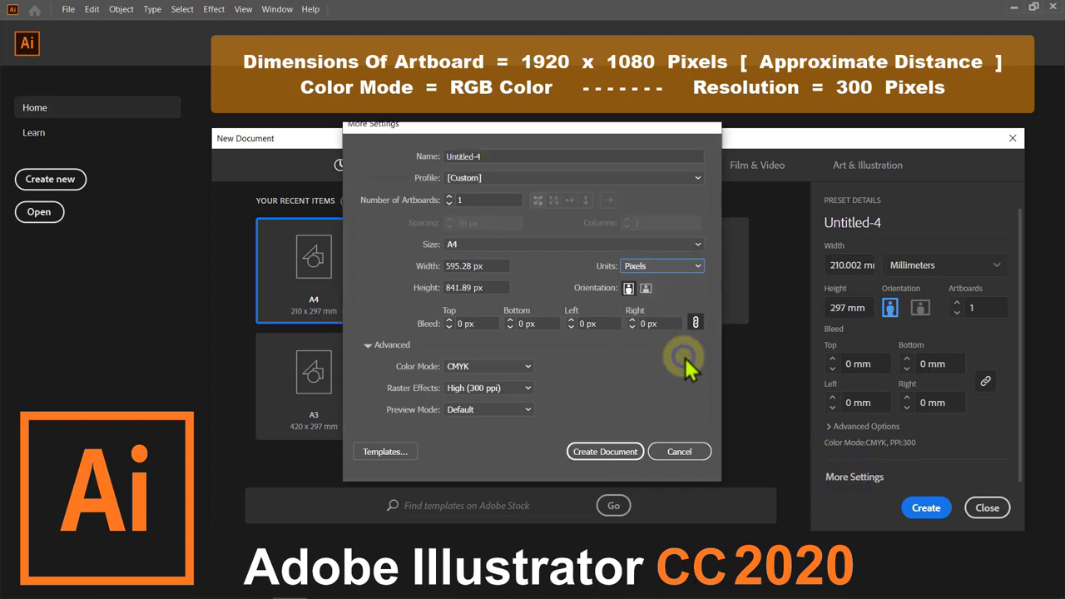
{"action": "double_click", "coordinate": [476, 265]}
{"action": "type", "text": "1920"}
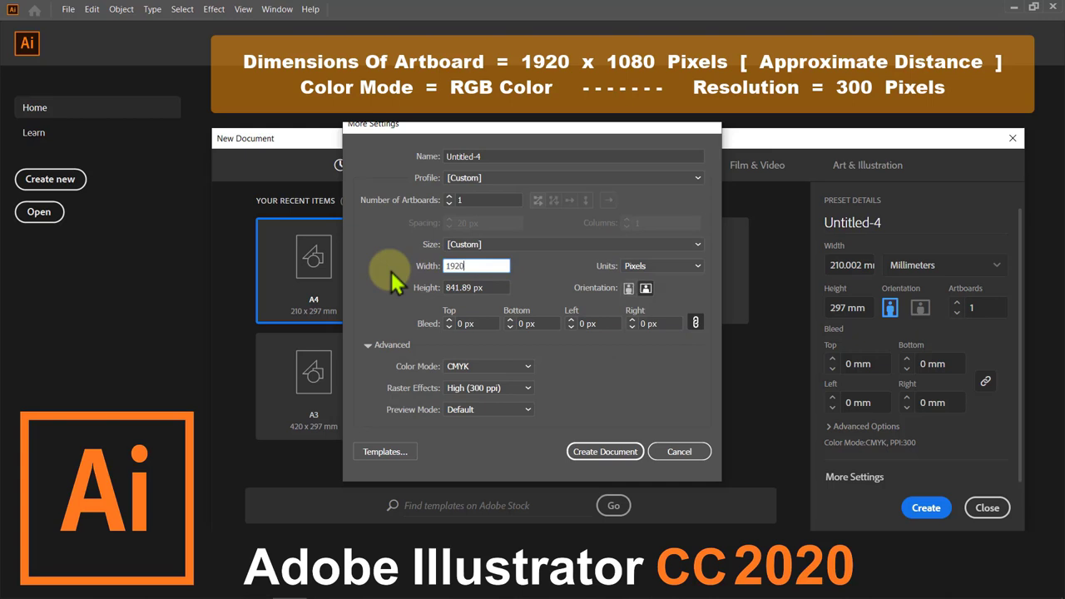
{"action": "key", "text": "Tab"}
{"action": "type", "text": "1080"}
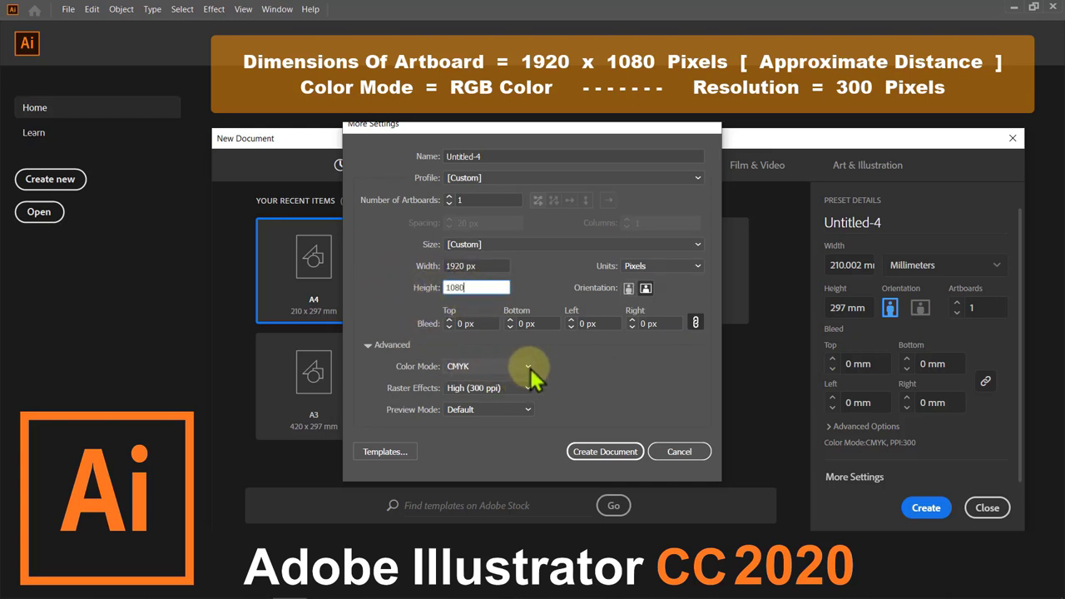
{"action": "left_click", "coordinate": [529, 368]}
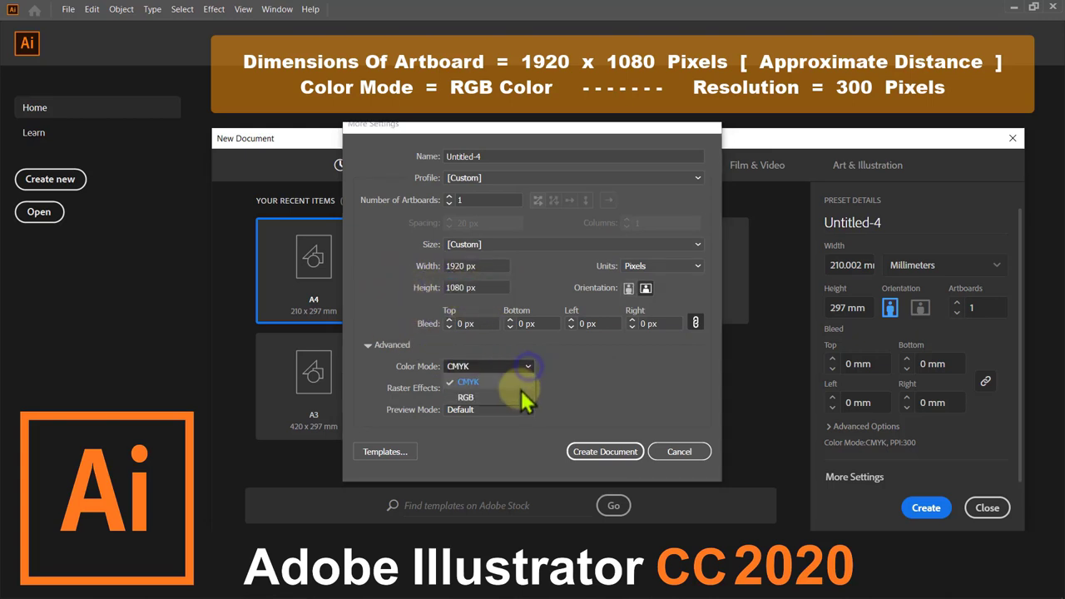
{"action": "left_click", "coordinate": [516, 398]}
{"action": "left_click", "coordinate": [601, 452]}
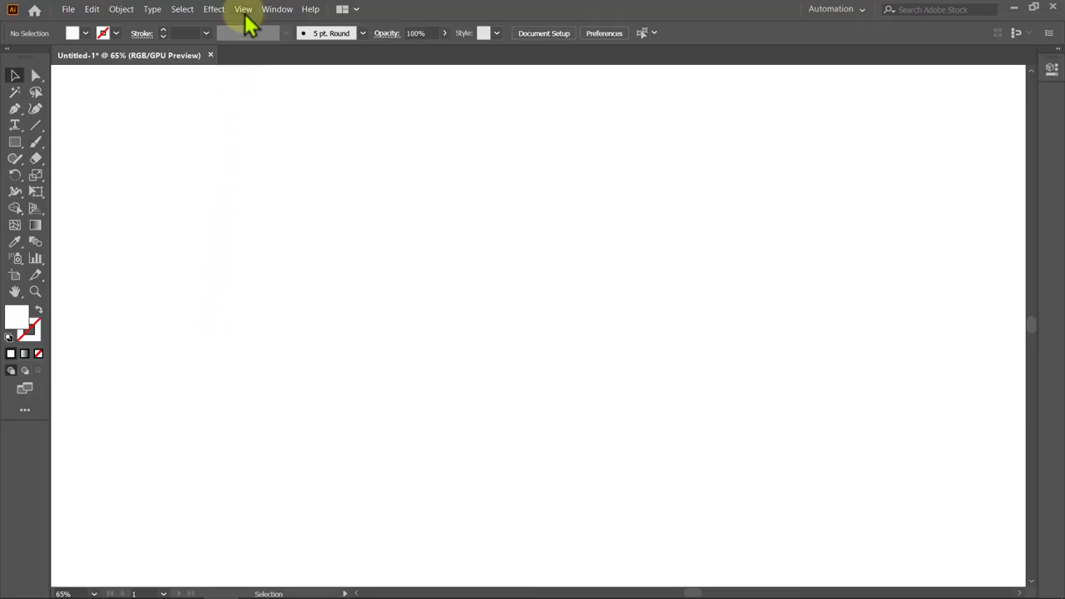
Enable Smart Guides and set drawing colours to no fill with a black 2 pt stroke.
{"action": "left_click", "coordinate": [244, 10]}
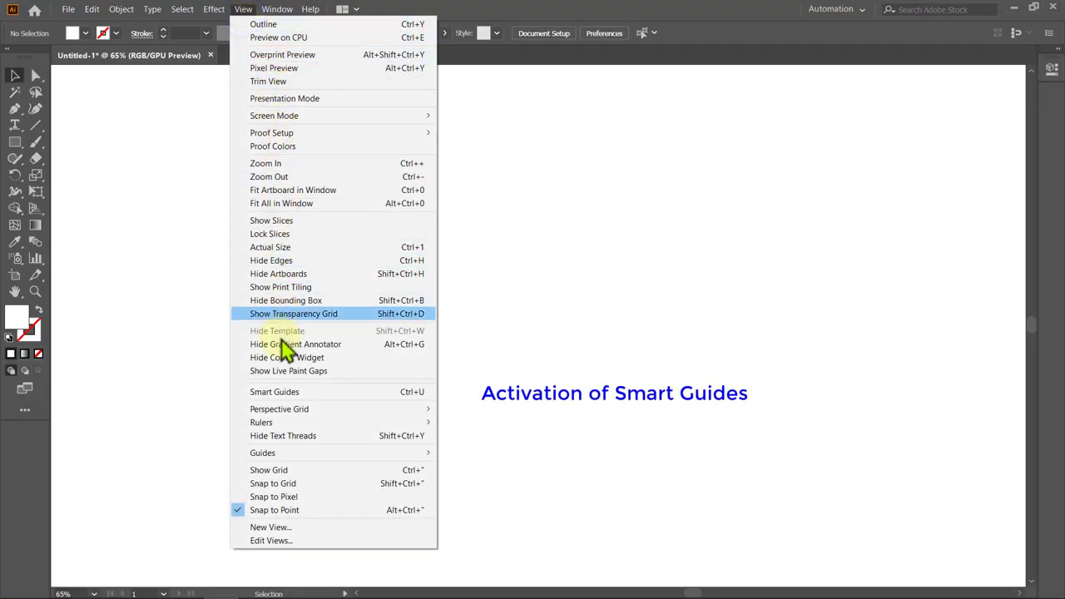
{"action": "left_click", "coordinate": [285, 392]}
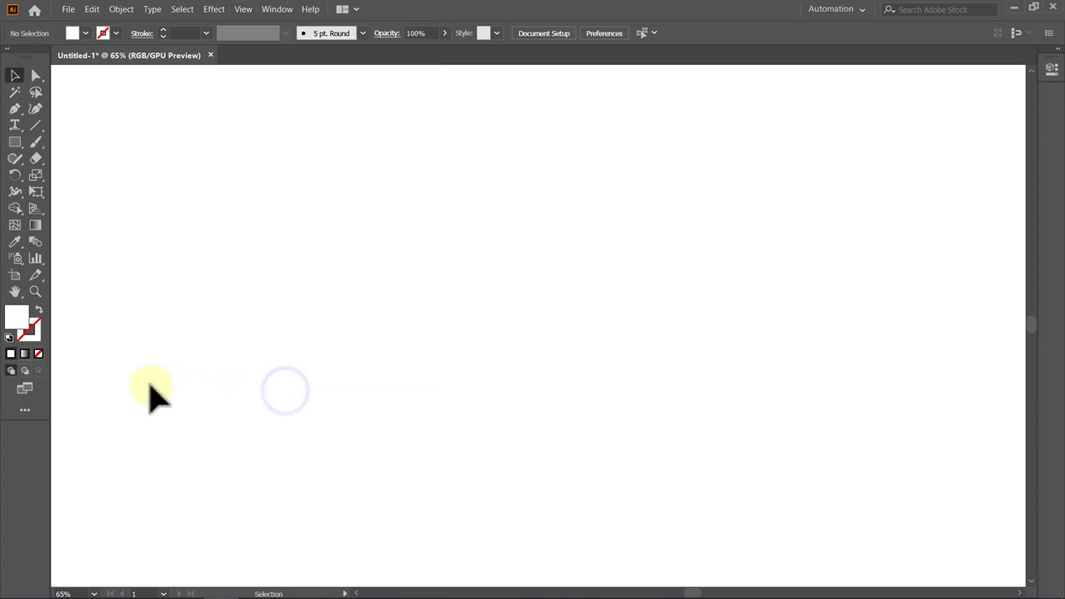
{"action": "left_click", "coordinate": [36, 339]}
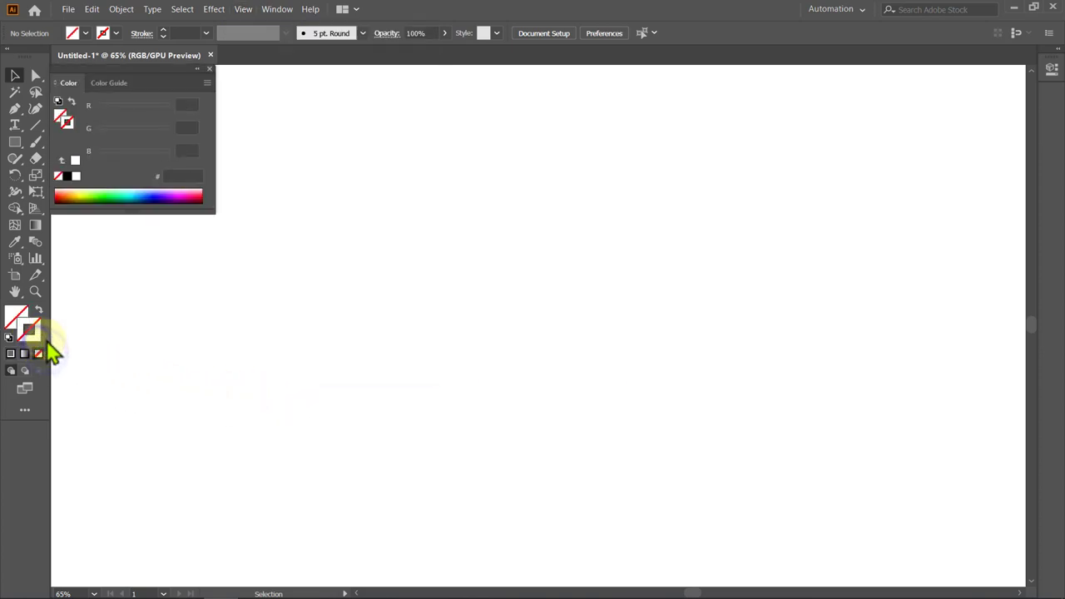
{"action": "left_click", "coordinate": [68, 176]}
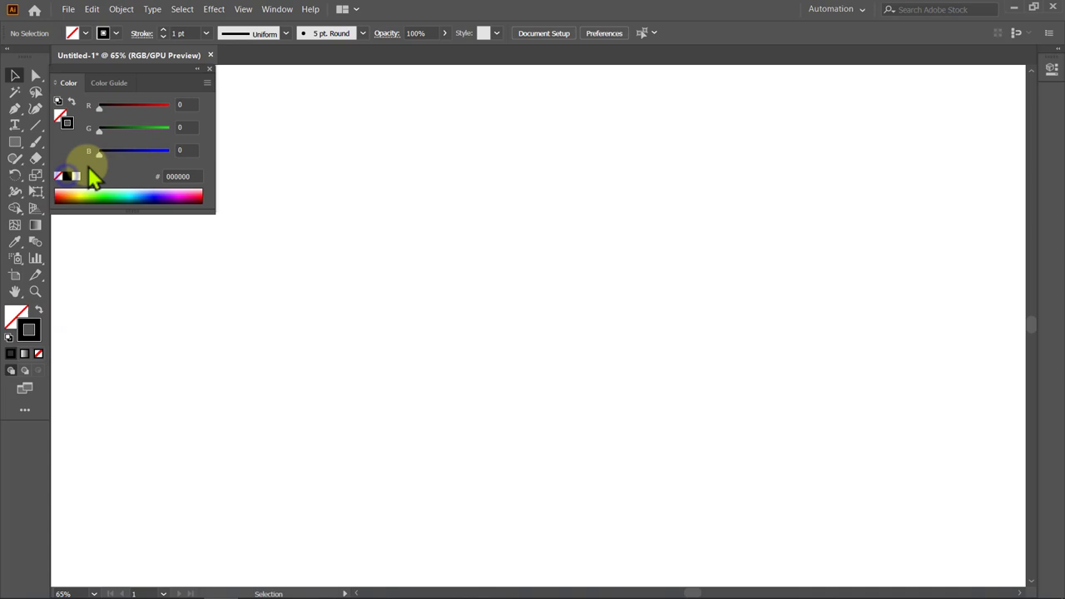
{"action": "left_click", "coordinate": [200, 70]}
{"action": "left_click", "coordinate": [206, 33]}
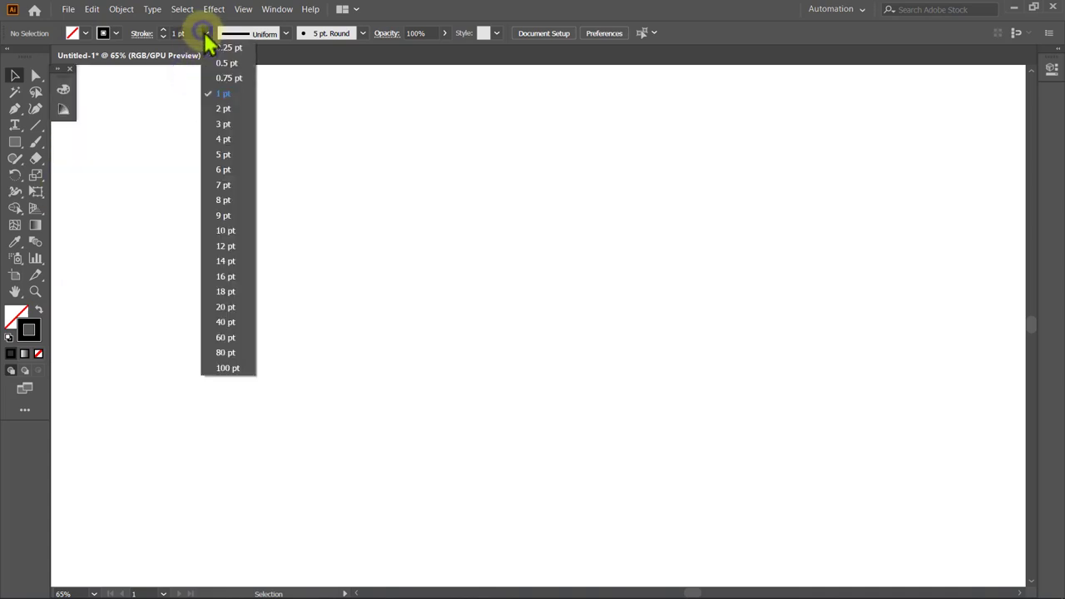
{"action": "left_click", "coordinate": [223, 108]}
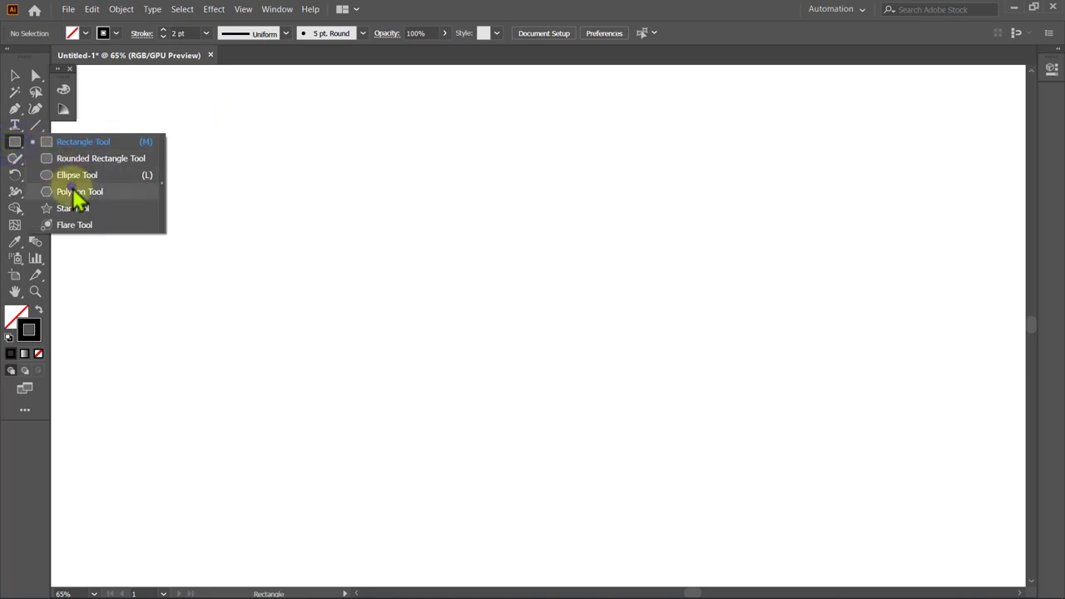
Draw two six-sided hexagons centred on the artboard, with radii 330 px and 225 px.
{"action": "left_click_drag", "start_coordinate": [15, 143], "coordinate": [72, 189]}
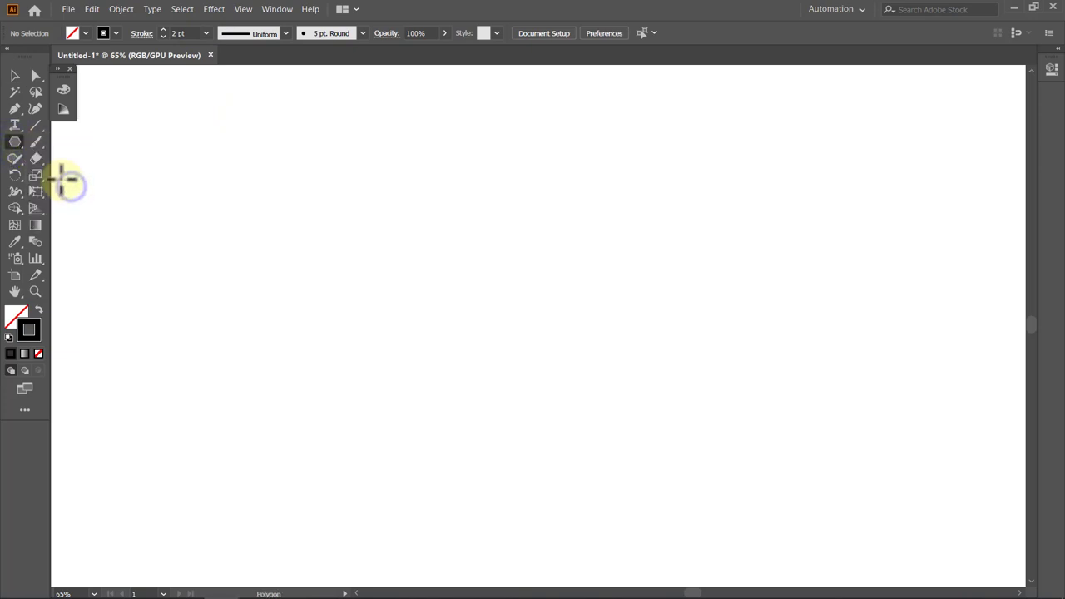
{"action": "left_click", "coordinate": [540, 328]}
{"action": "double_click", "coordinate": [899, 295]}
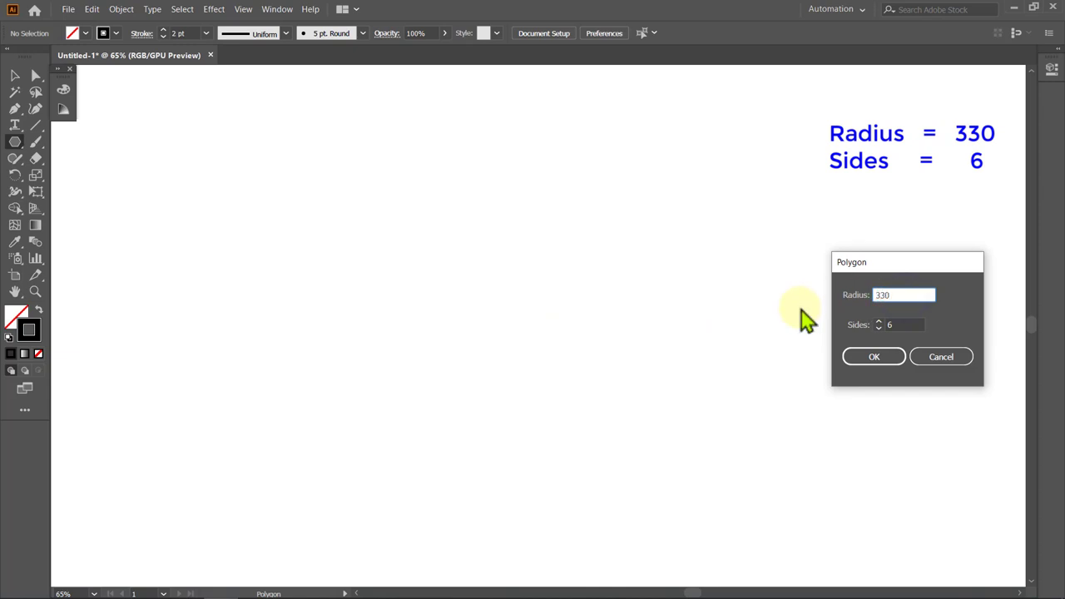
{"action": "left_click", "coordinate": [862, 361]}
{"action": "key", "text": "v"}
{"action": "left_click", "coordinate": [860, 355]}
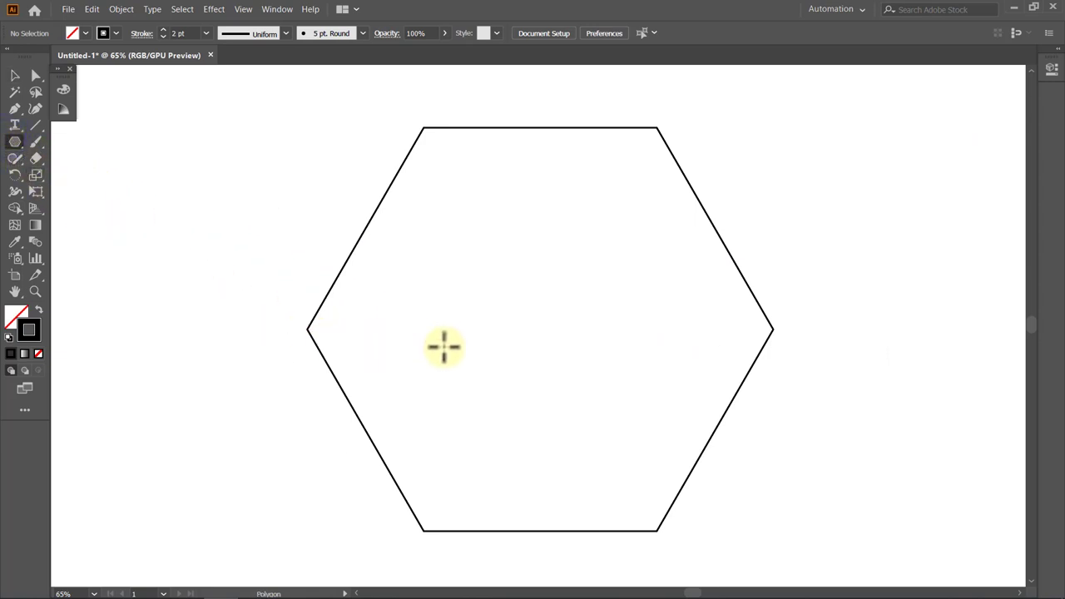
{"action": "left_click", "coordinate": [540, 330]}
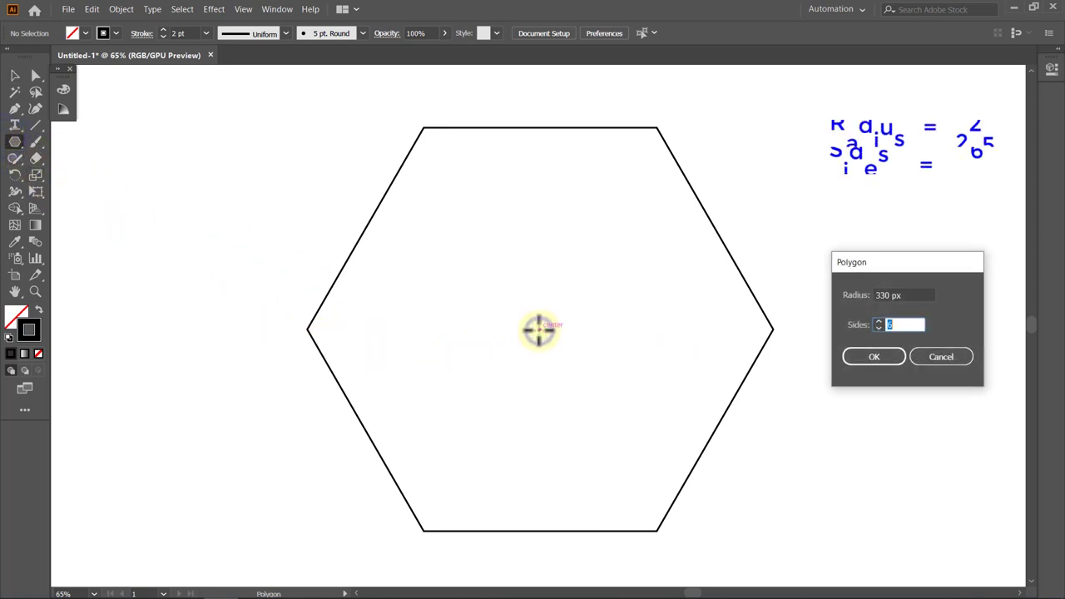
{"action": "left_click_drag", "start_coordinate": [916, 295], "coordinate": [861, 294]}
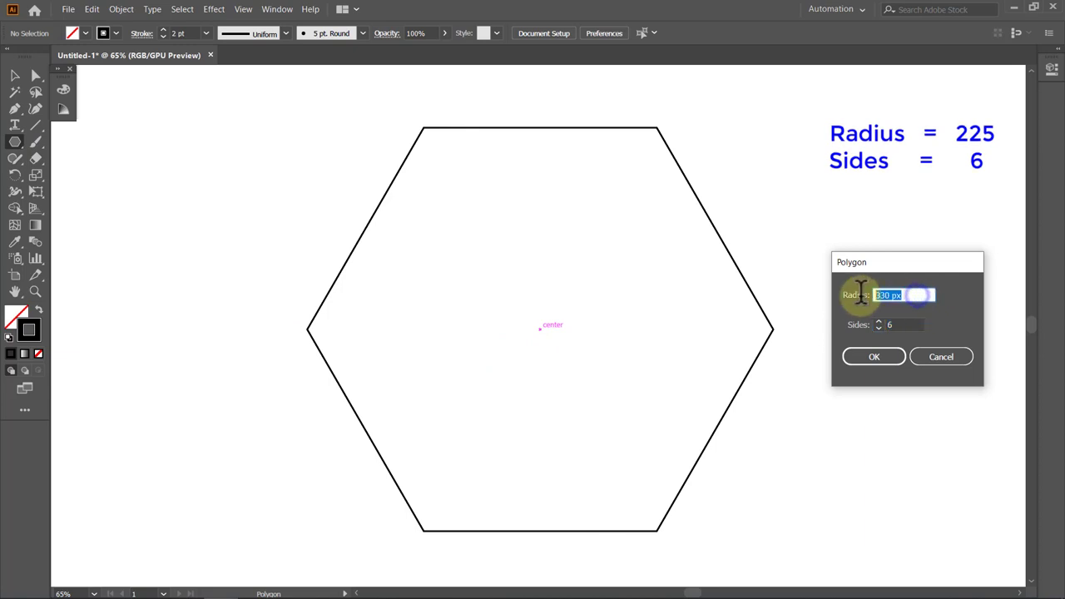
{"action": "type", "text": "225"}
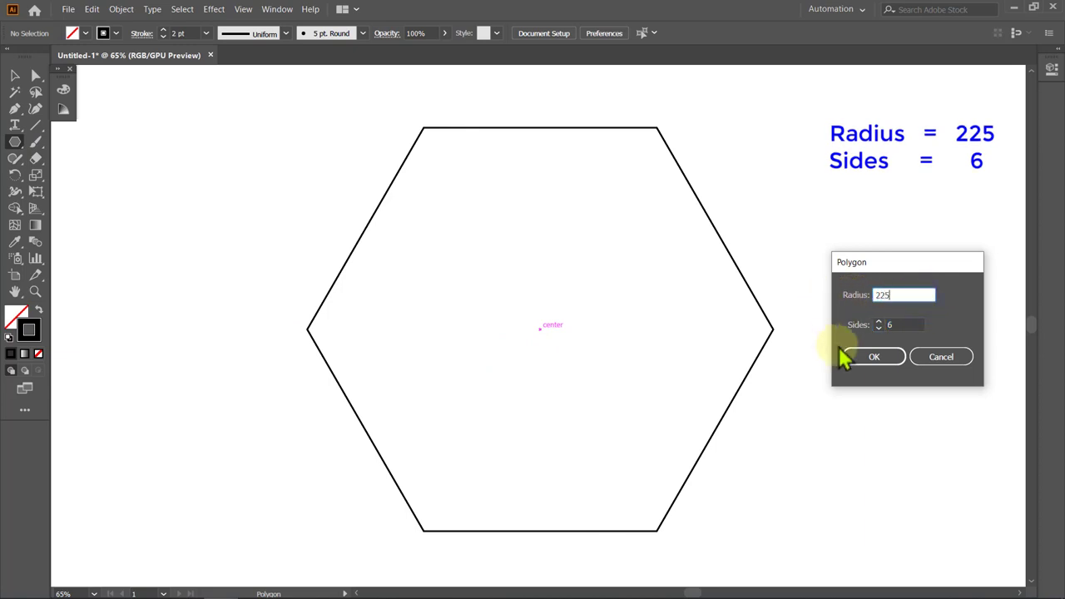
{"action": "left_click", "coordinate": [862, 360]}
Add a centred six-sided hexagon of radius 200 px inside the existing ones.
{"action": "key", "text": "v"}
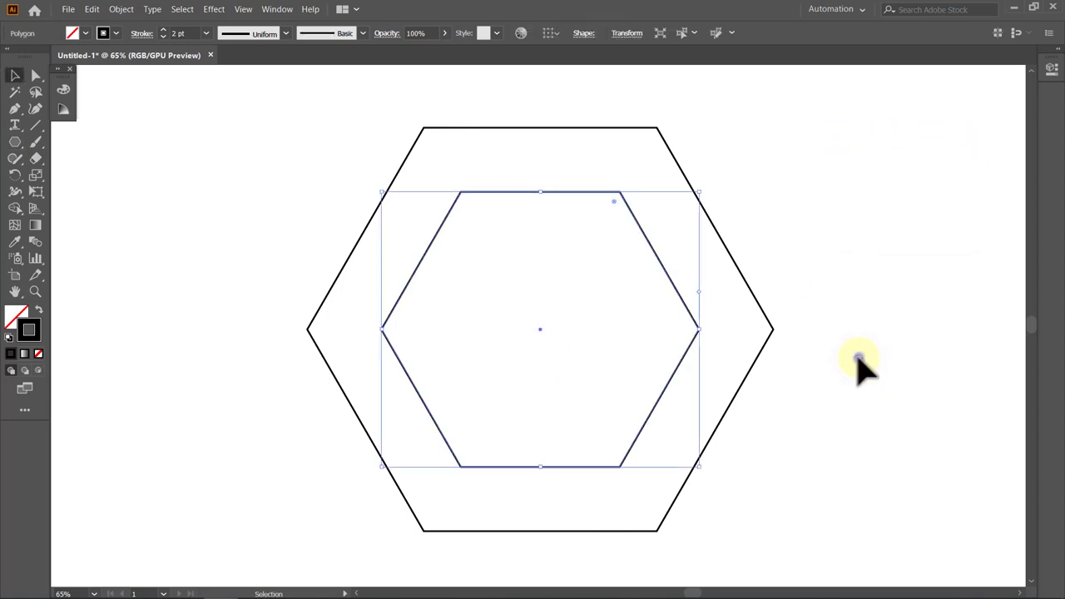
{"action": "left_click", "coordinate": [861, 364]}
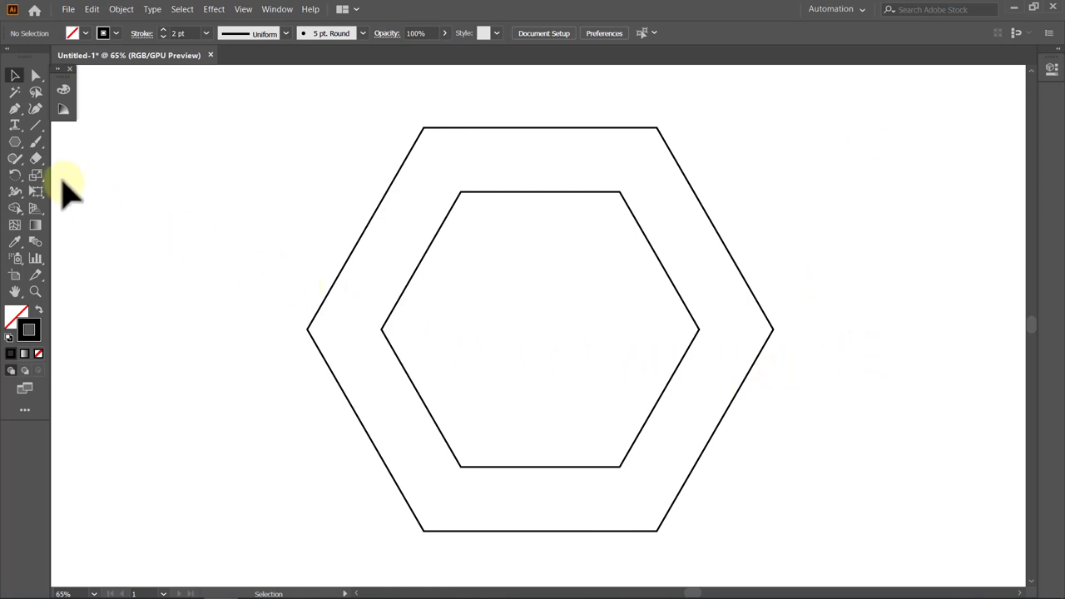
{"action": "left_click", "coordinate": [15, 142]}
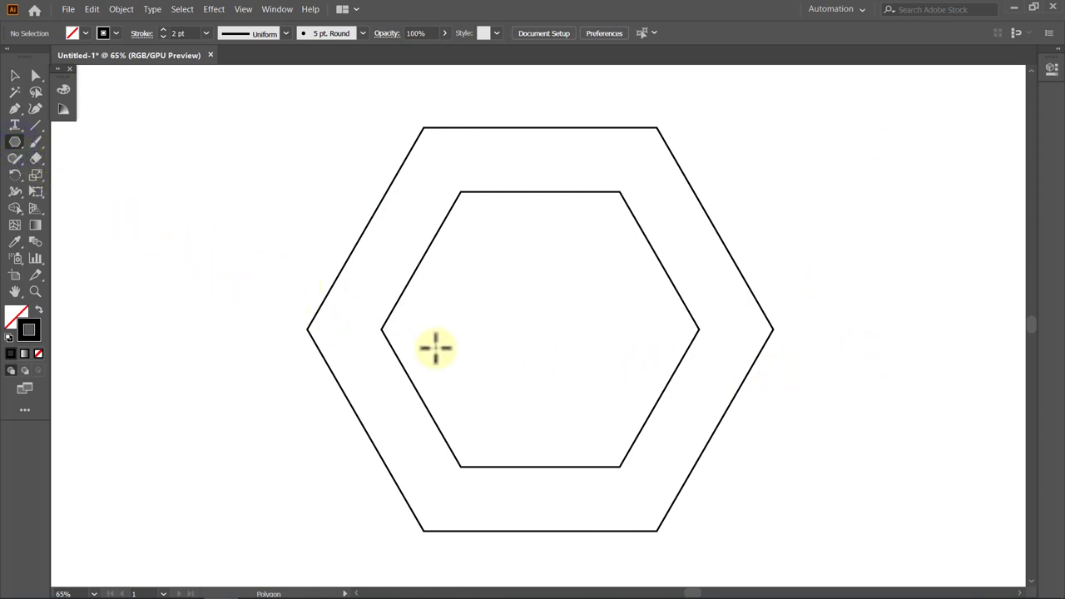
{"action": "left_click", "coordinate": [539, 327]}
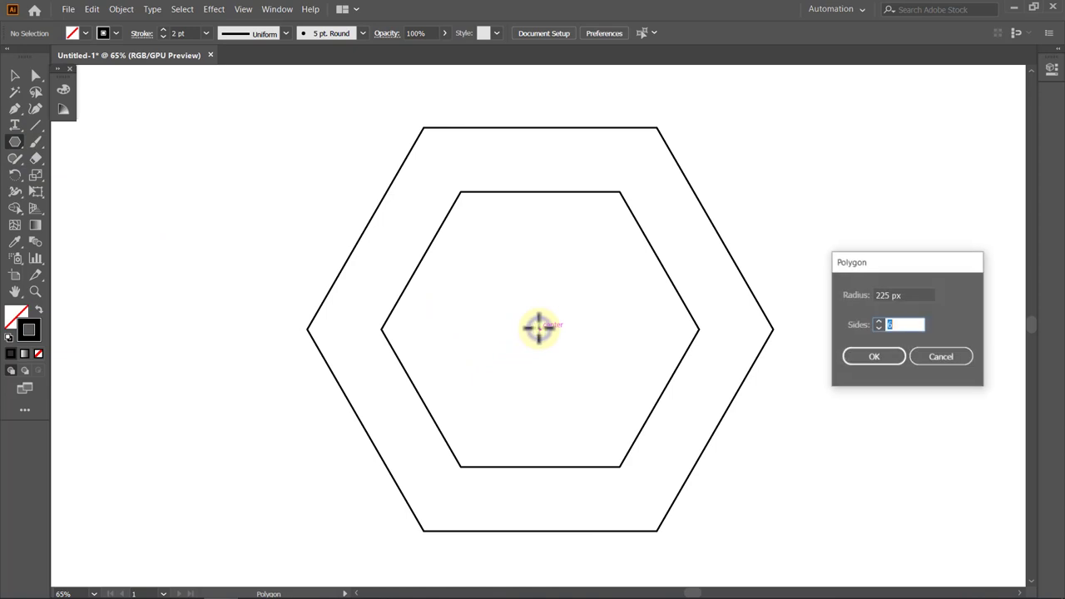
{"action": "left_click", "coordinate": [903, 296]}
{"action": "type", "text": "200"}
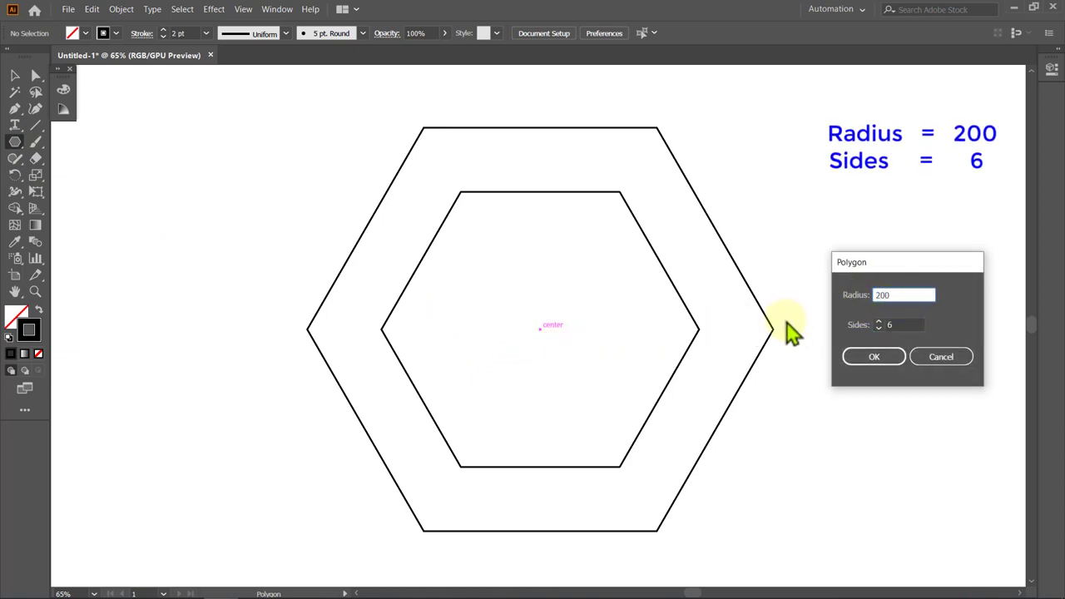
{"action": "left_click", "coordinate": [853, 366]}
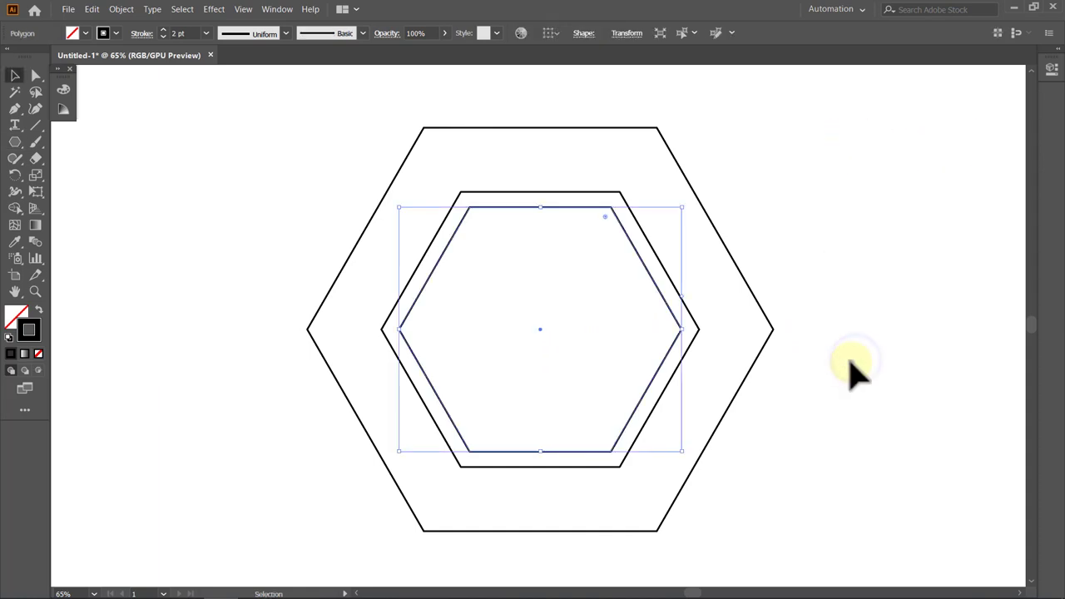
{"action": "left_click", "coordinate": [853, 366]}
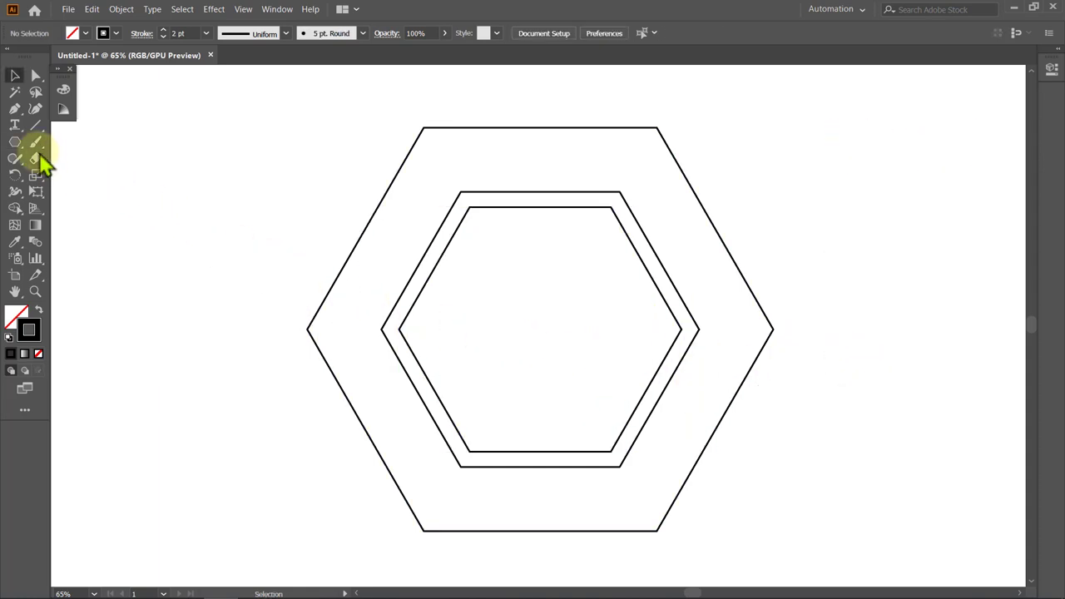
Add the innermost centred hexagon with radius 150 px and deselect it.
{"action": "left_click", "coordinate": [15, 141]}
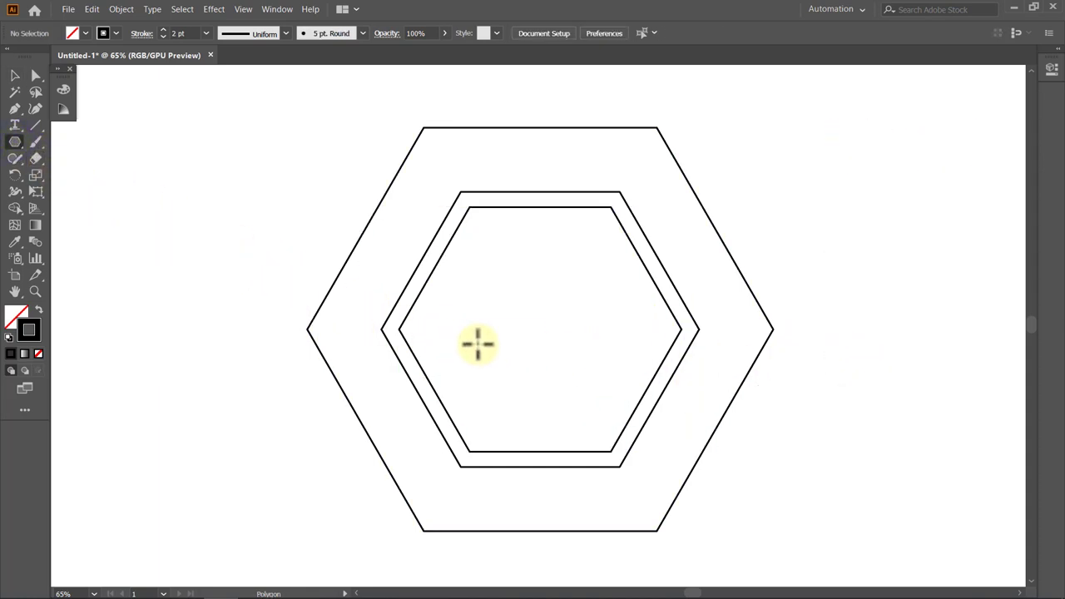
{"action": "left_click", "coordinate": [540, 328]}
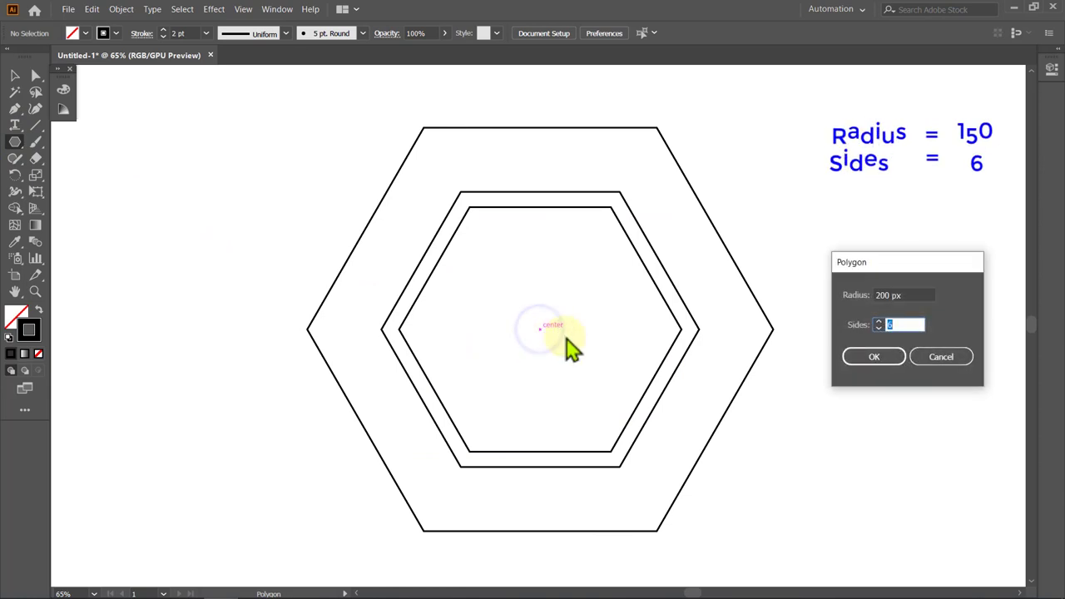
{"action": "left_click_drag", "start_coordinate": [905, 294], "coordinate": [857, 294]}
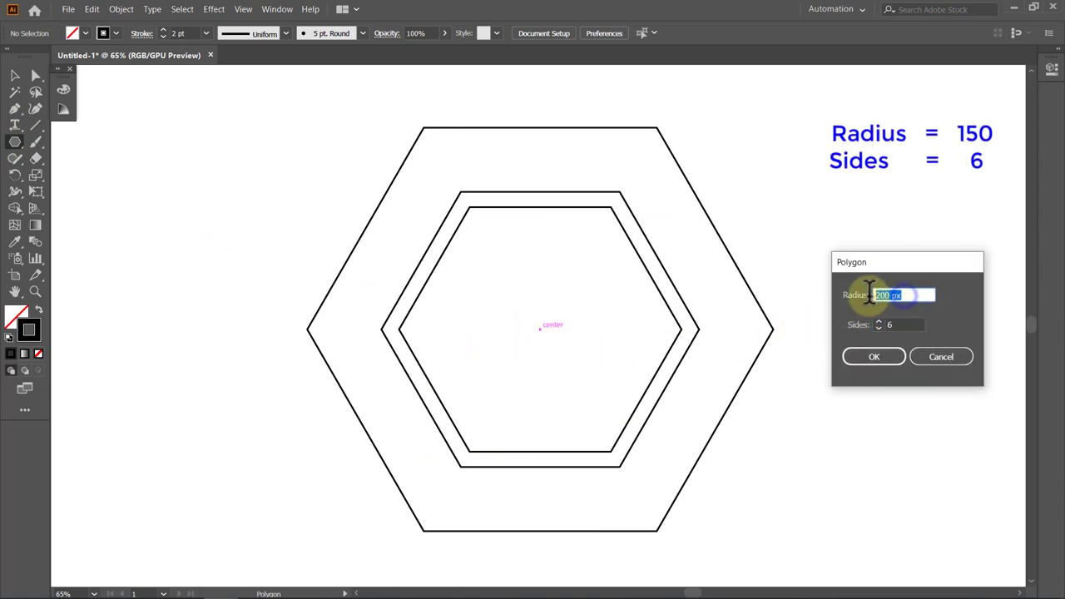
{"action": "type", "text": "150"}
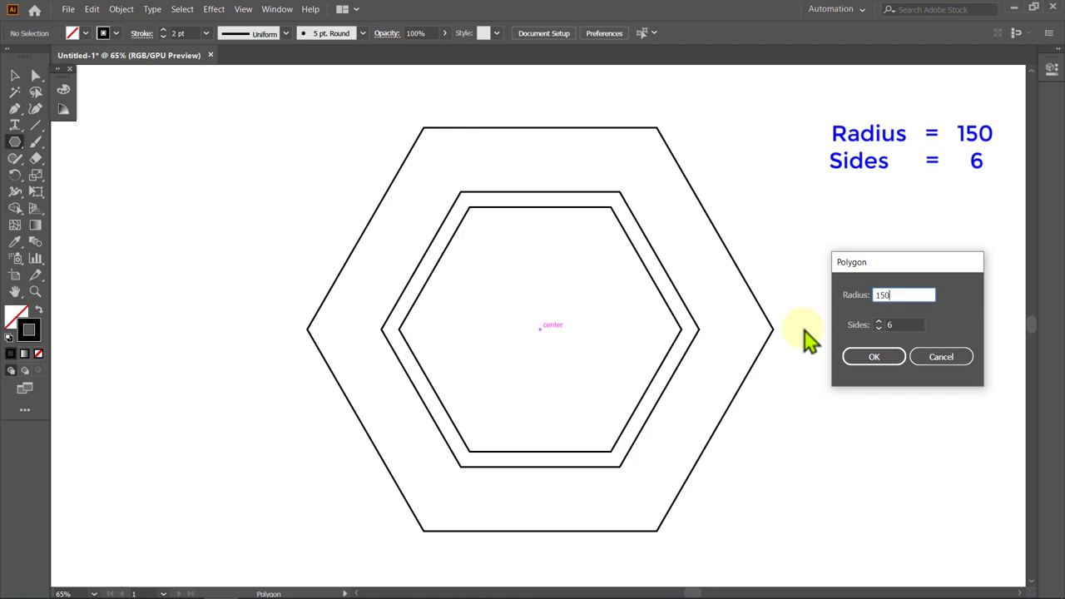
{"action": "left_click", "coordinate": [873, 356]}
{"action": "key", "text": "v"}
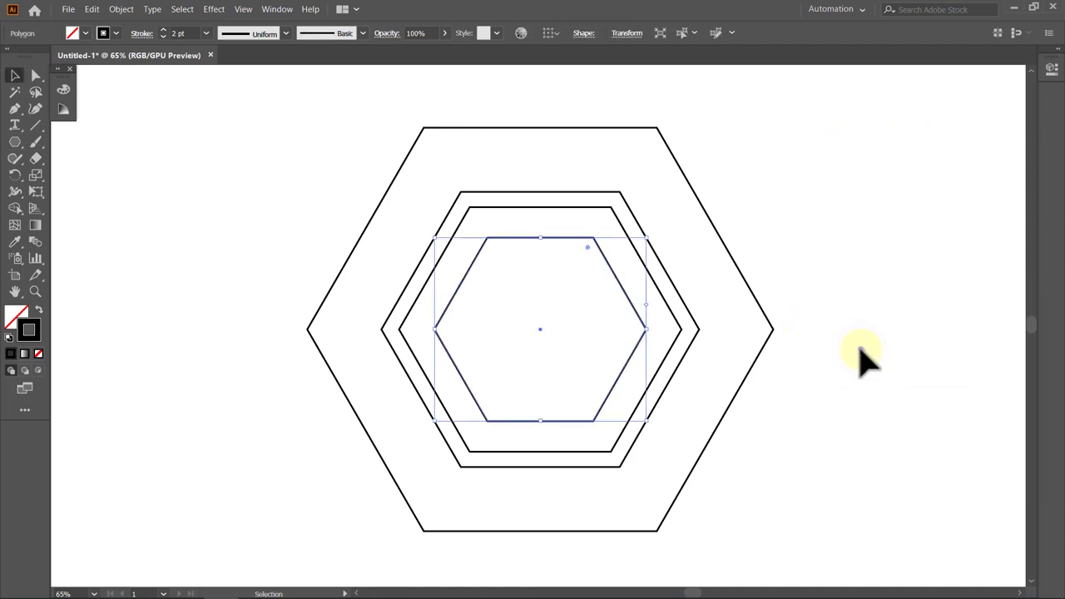
{"action": "left_click", "coordinate": [862, 356]}
Rotate all four nested hexagons together by 30° so their points face up and down.
{"action": "left_click_drag", "start_coordinate": [687, 246], "coordinate": [595, 324]}
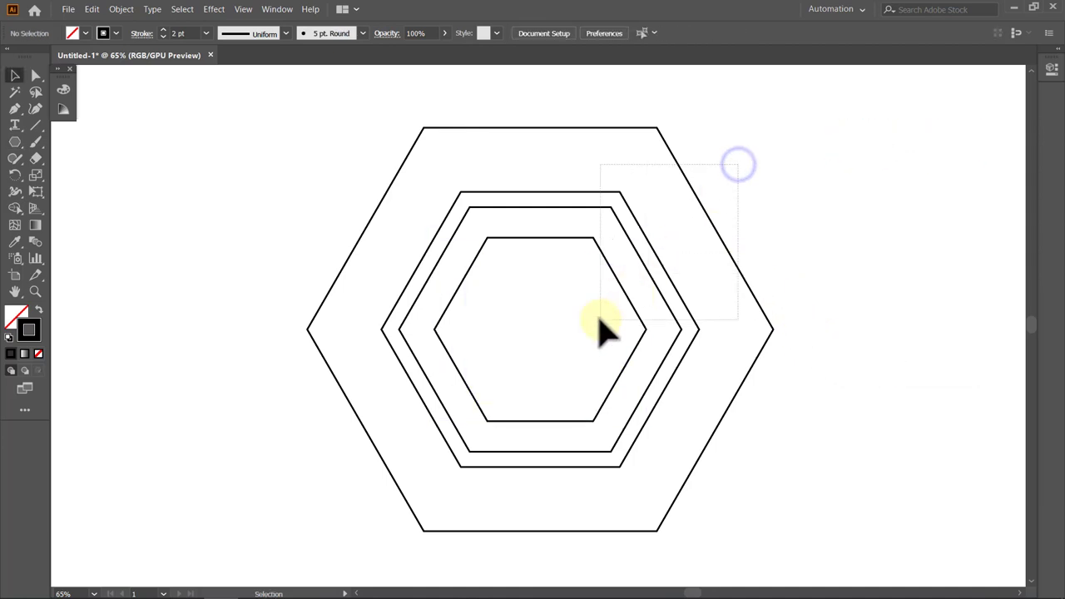
{"action": "key", "text": "shift"}
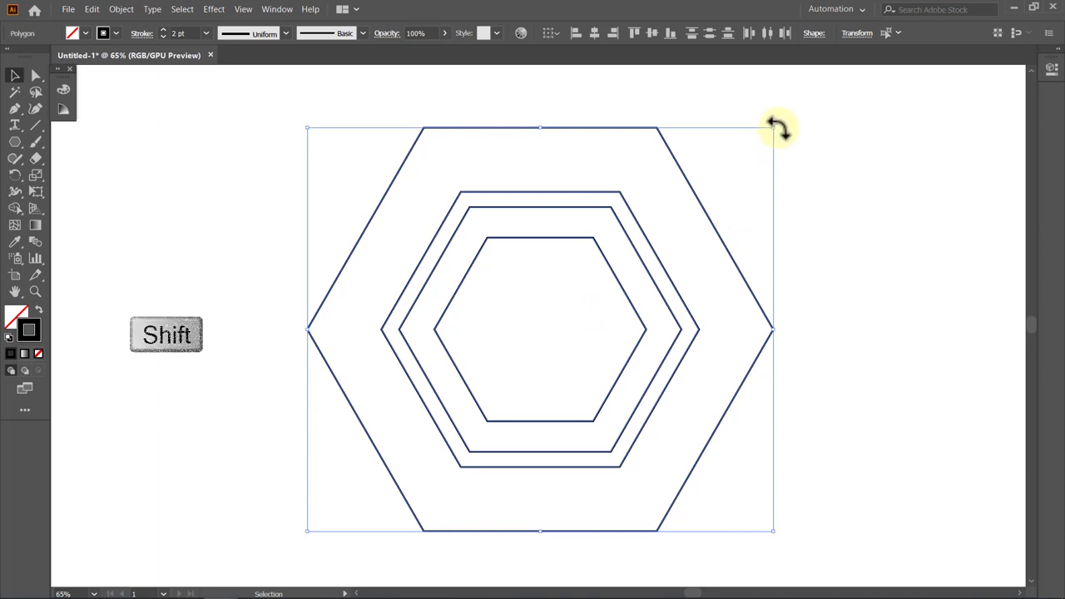
{"action": "left_click_drag", "start_coordinate": [787, 165], "coordinate": [752, 464]}
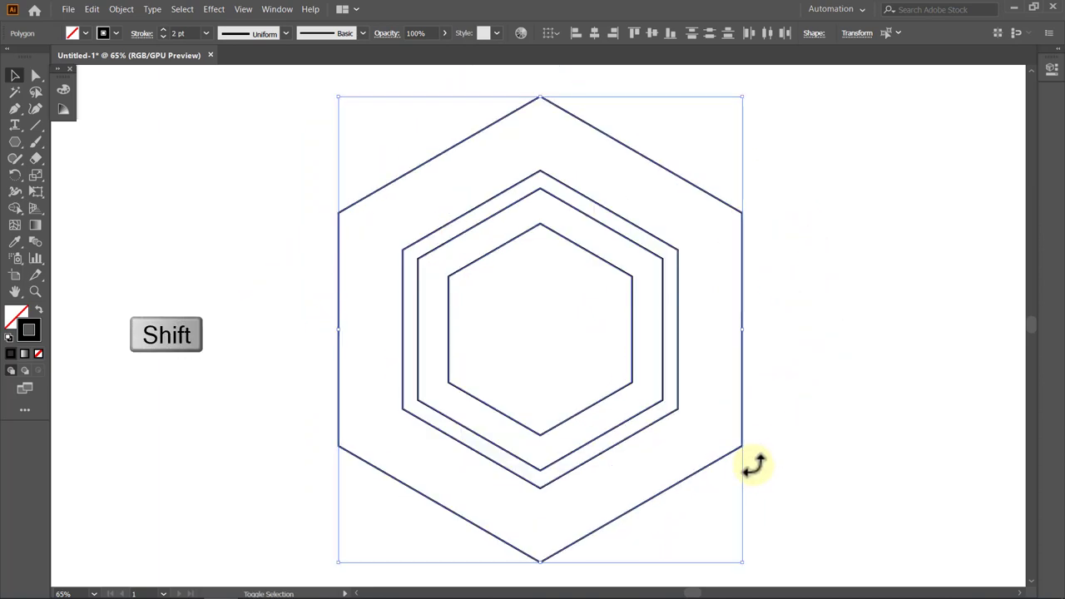
{"action": "left_click", "coordinate": [773, 461]}
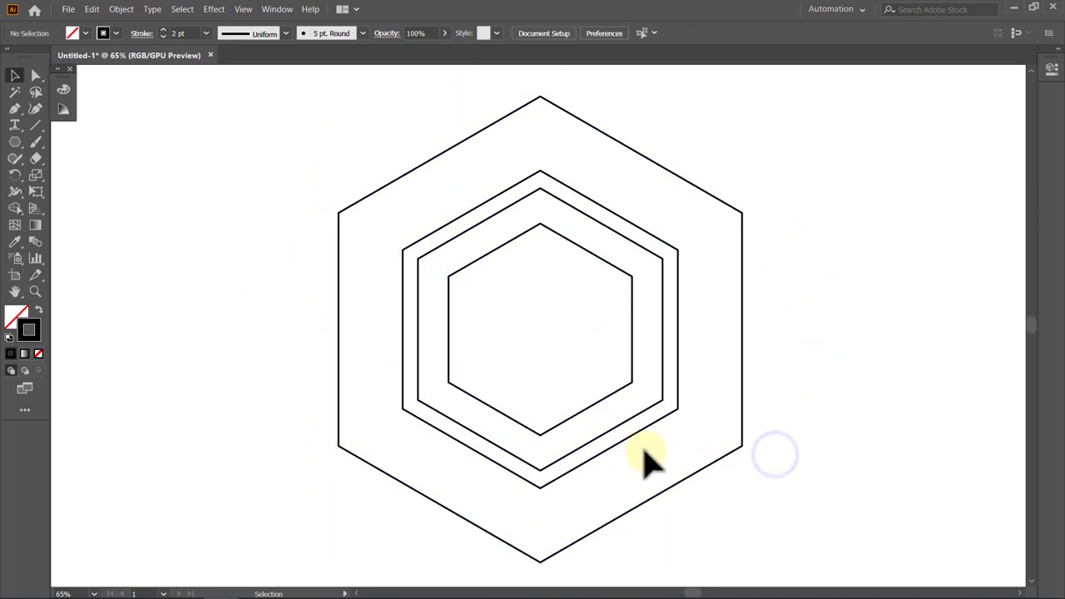
Draw red lines from the centre to both upper corners, a full vertical, and a short lower-left link.
{"action": "left_click", "coordinate": [116, 33]}
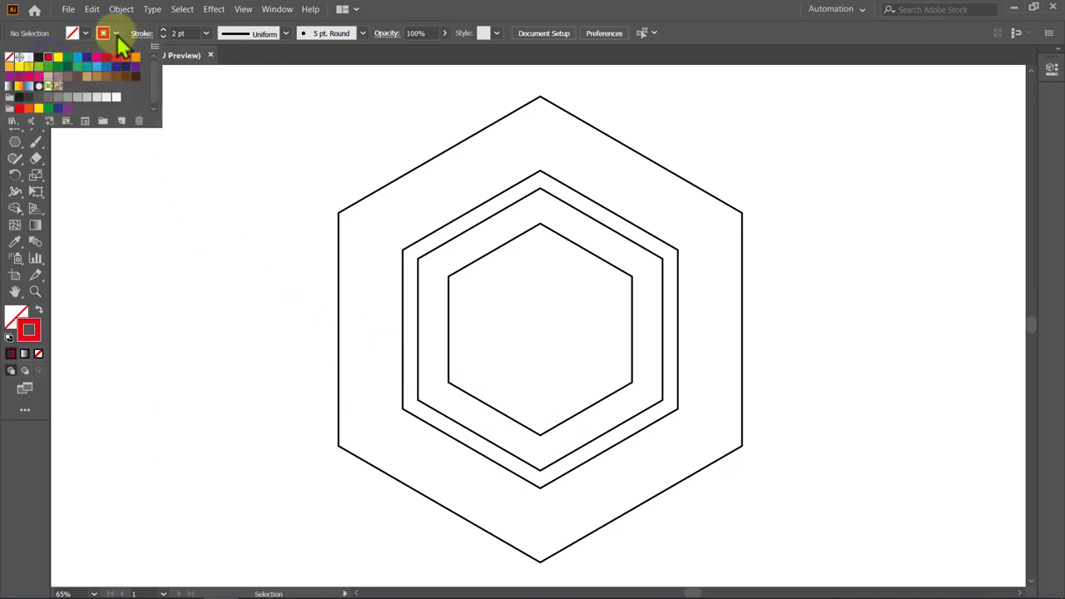
{"action": "left_click", "coordinate": [117, 55]}
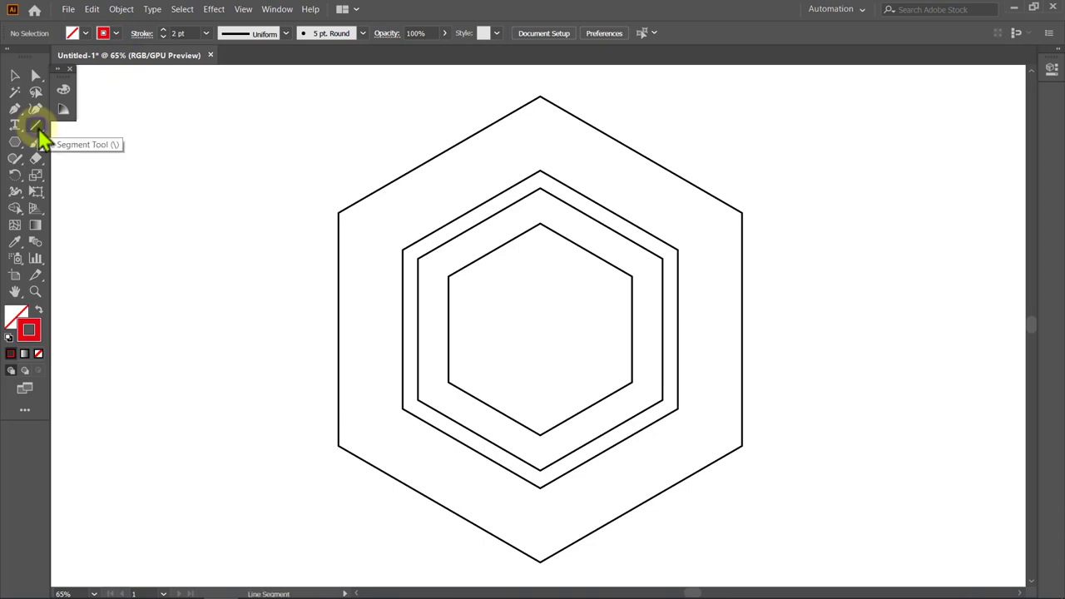
{"action": "mouse_move", "coordinate": [457, 353]}
{"action": "left_mouse_down"}
{"action": "mouse_move", "coordinate": [534, 348]}
{"action": "mouse_move", "coordinate": [742, 215]}
{"action": "left_mouse_up"}
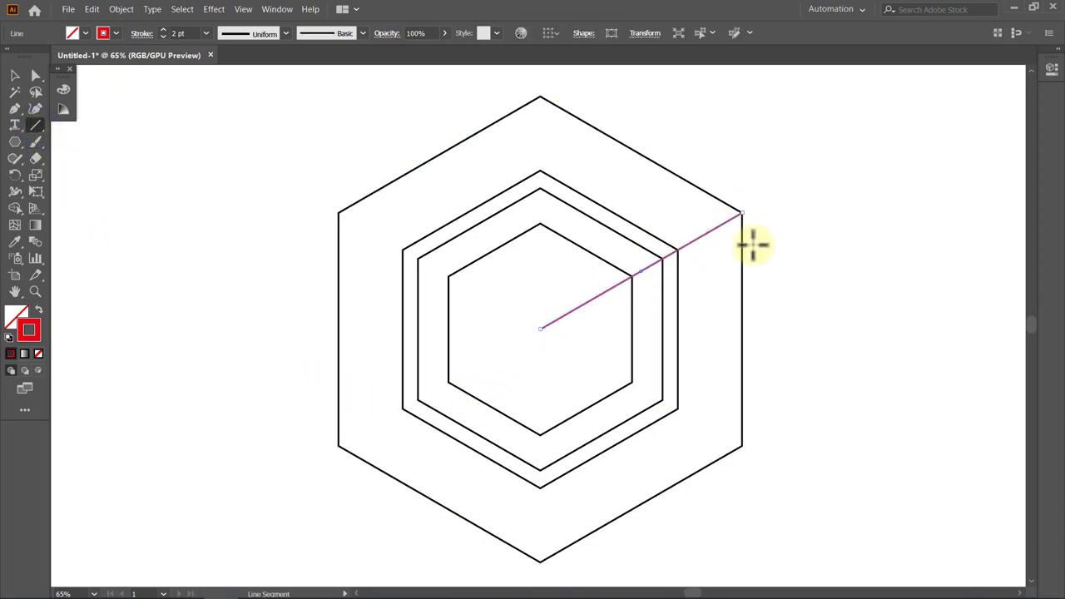
{"action": "mouse_move", "coordinate": [339, 215]}
{"action": "left_mouse_down"}
{"action": "mouse_move", "coordinate": [487, 335]}
{"action": "mouse_move", "coordinate": [541, 328]}
{"action": "left_mouse_up"}
{"action": "left_click_drag", "start_coordinate": [540, 98], "coordinate": [541, 561]}
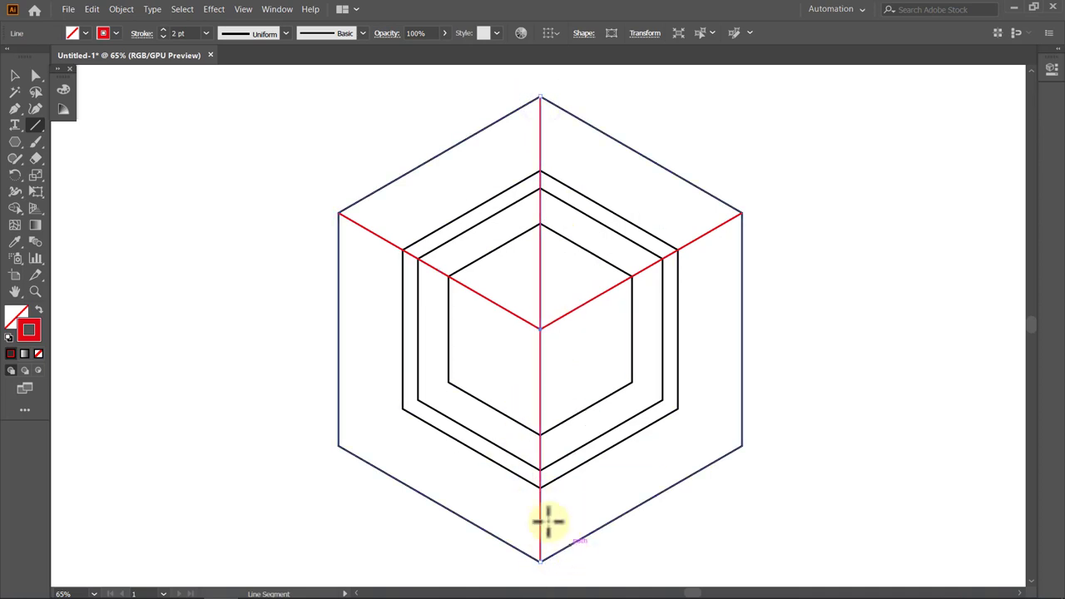
{"action": "left_click_drag", "start_coordinate": [405, 409], "coordinate": [424, 407]}
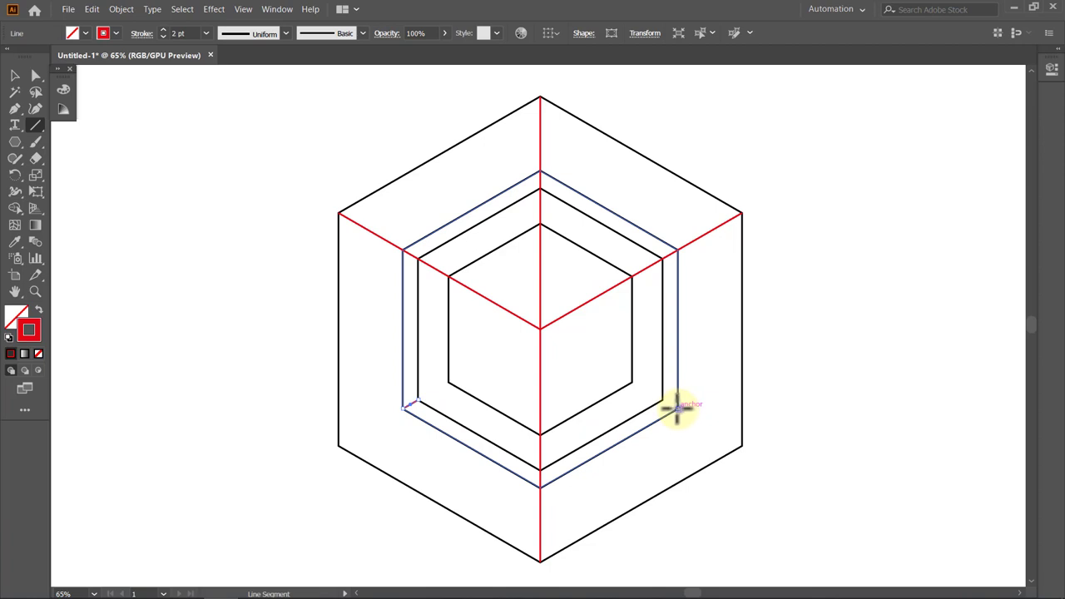
{"action": "key", "text": "v"}
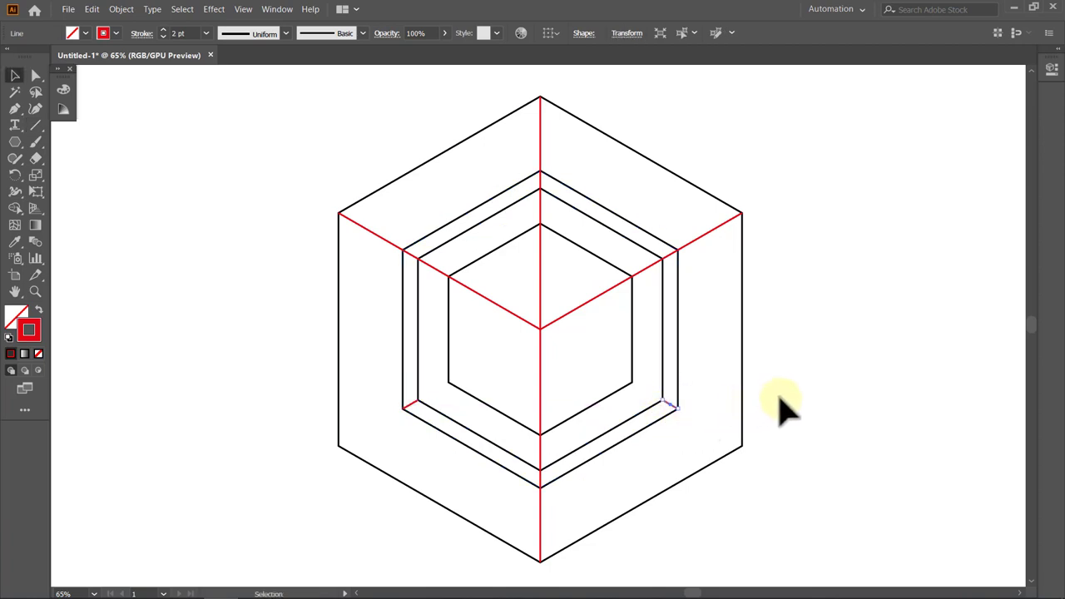
{"action": "left_click", "coordinate": [781, 399]}
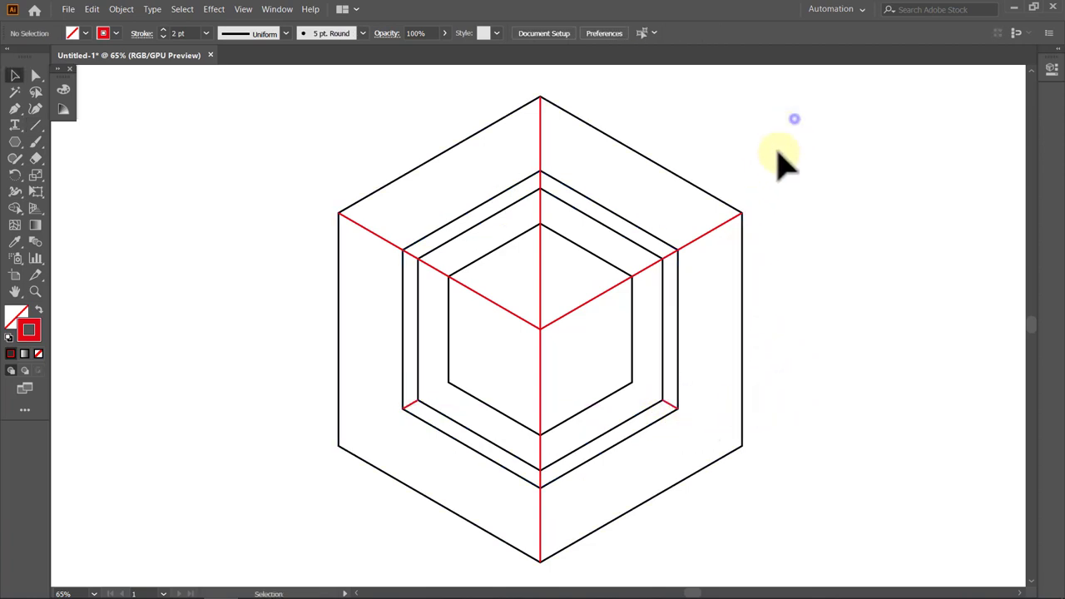
{"action": "left_click_drag", "start_coordinate": [795, 119], "coordinate": [304, 525]}
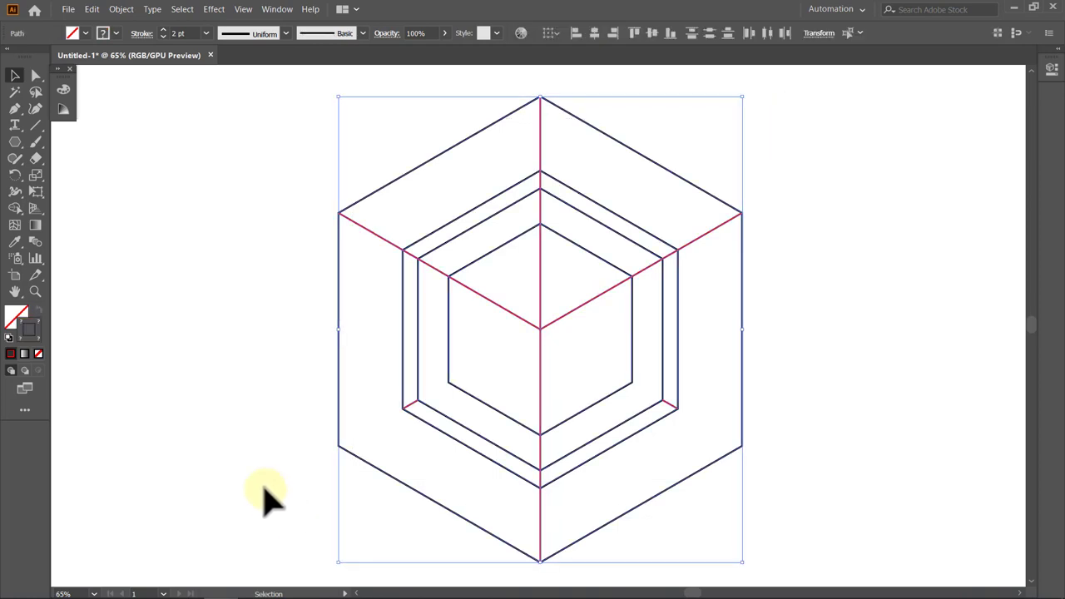
Use Shape Builder to fill the upper-left top face and the strip below it yellow.
{"action": "left_click", "coordinate": [15, 210]}
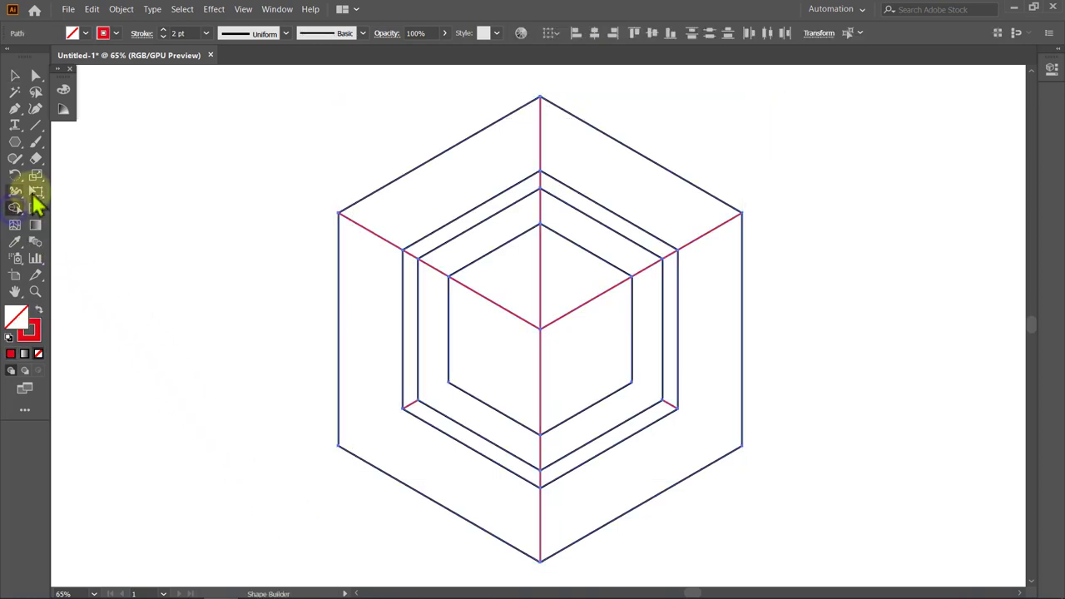
{"action": "left_click", "coordinate": [85, 33]}
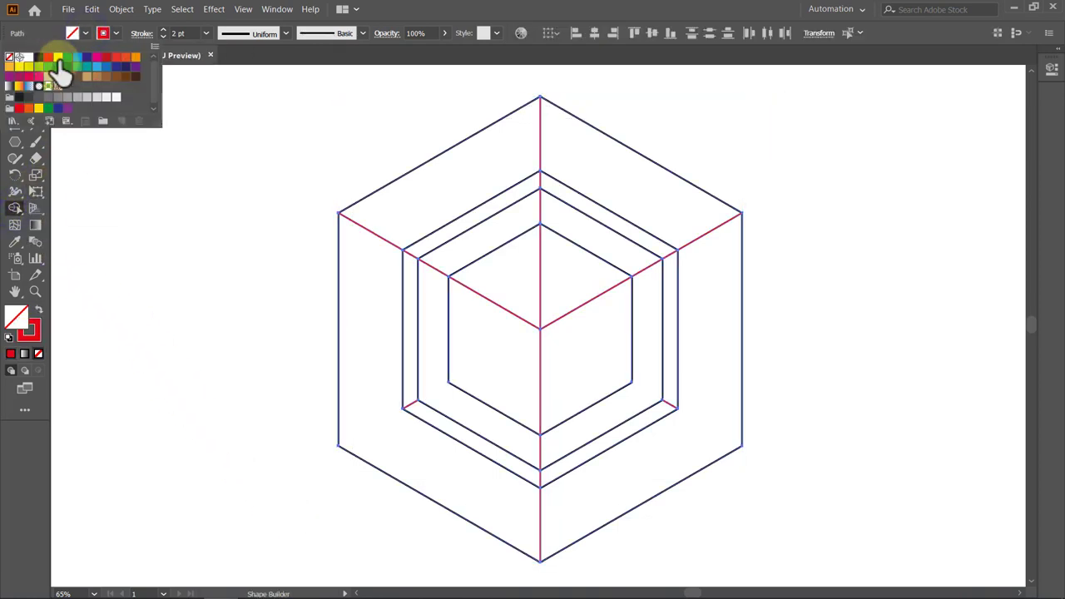
{"action": "left_click", "coordinate": [58, 60]}
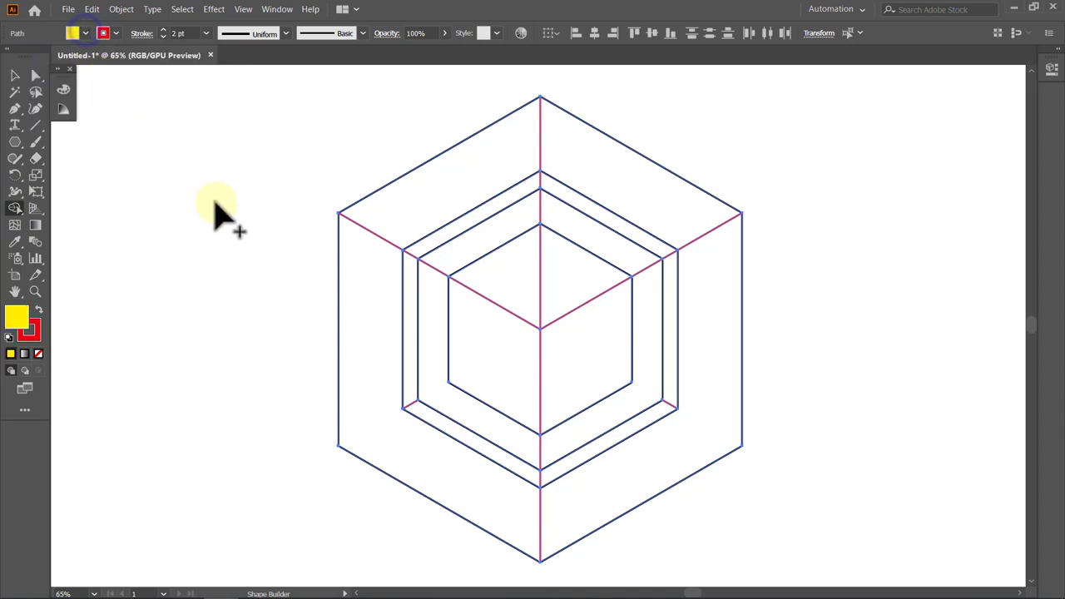
{"action": "left_click", "coordinate": [477, 183]}
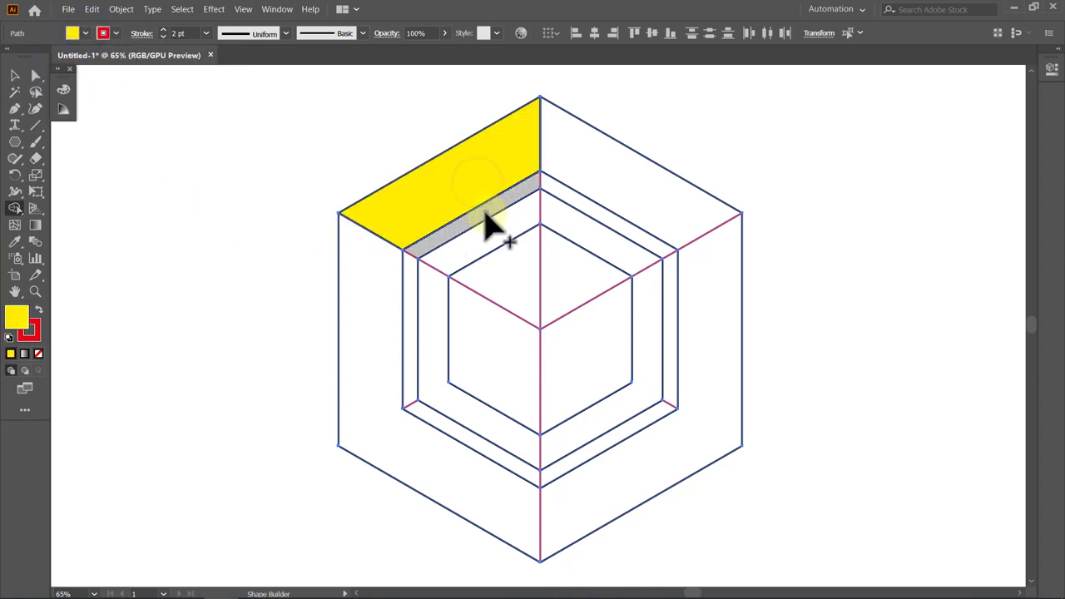
{"action": "left_click", "coordinate": [498, 241]}
{"action": "key", "text": "v"}
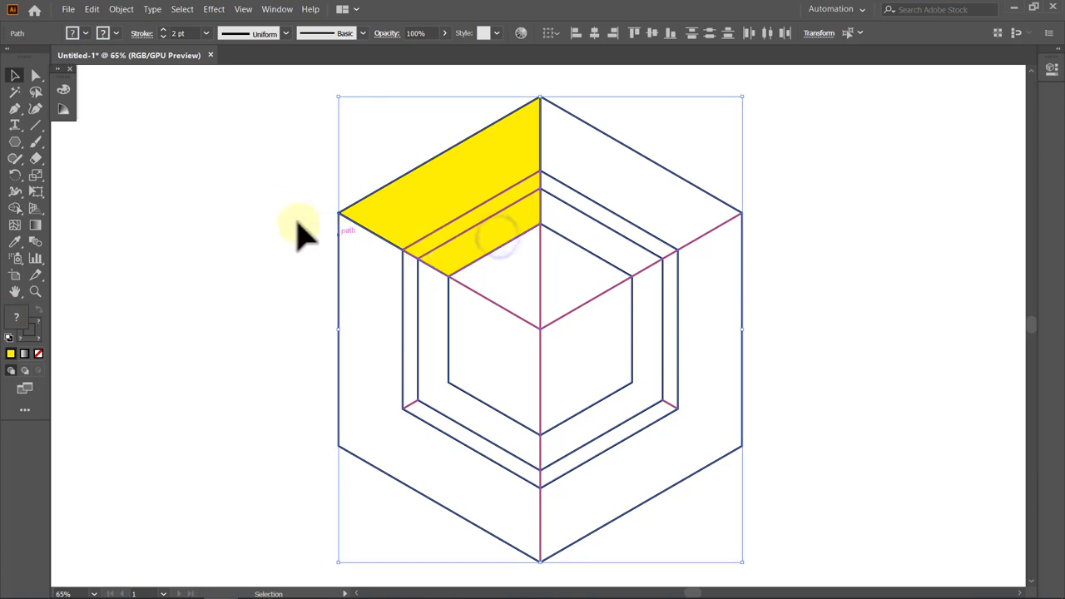
{"action": "left_click", "coordinate": [283, 203]}
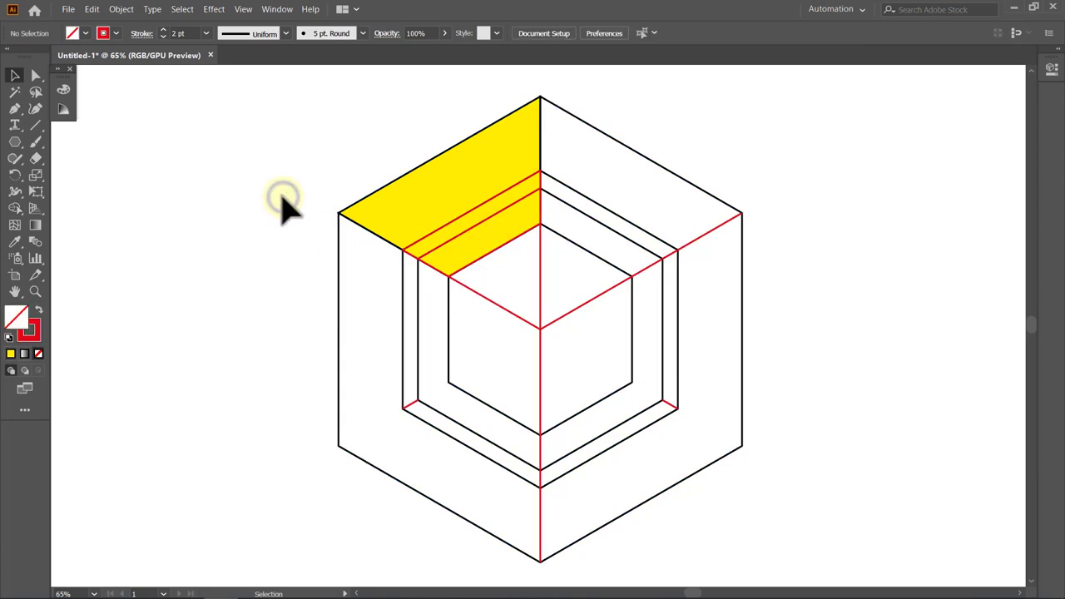
Duplicate the yellow faces and move the large panel and a small piece to the upper right.
{"action": "left_click", "coordinate": [455, 175]}
{"action": "left_click", "coordinate": [471, 218], "text": "shift"}
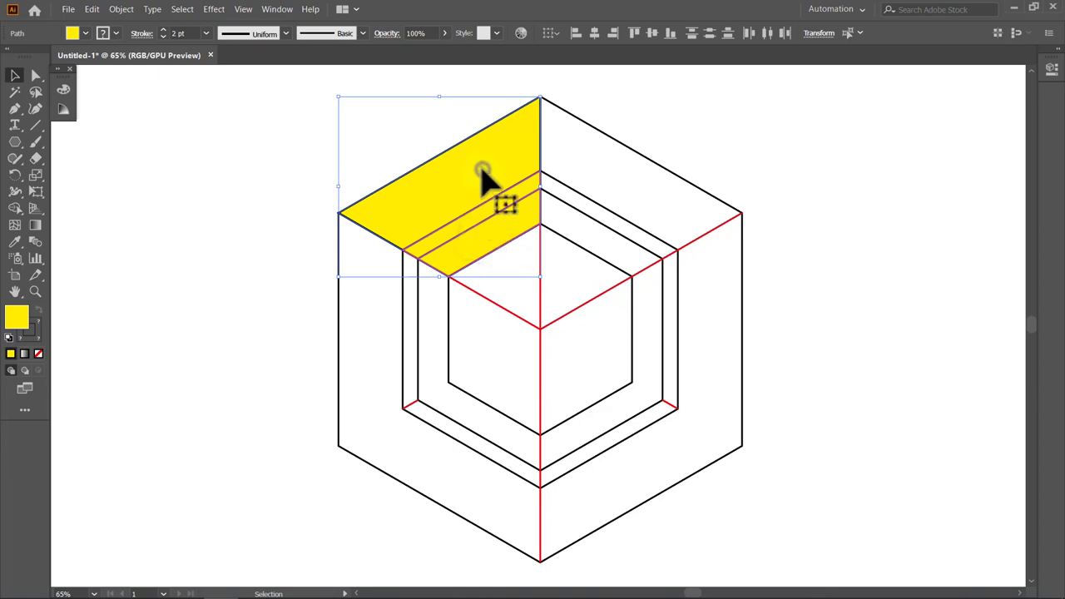
{"action": "left_click_drag", "start_coordinate": [481, 168], "coordinate": [237, 345]}
{"action": "left_click", "coordinate": [319, 341]}
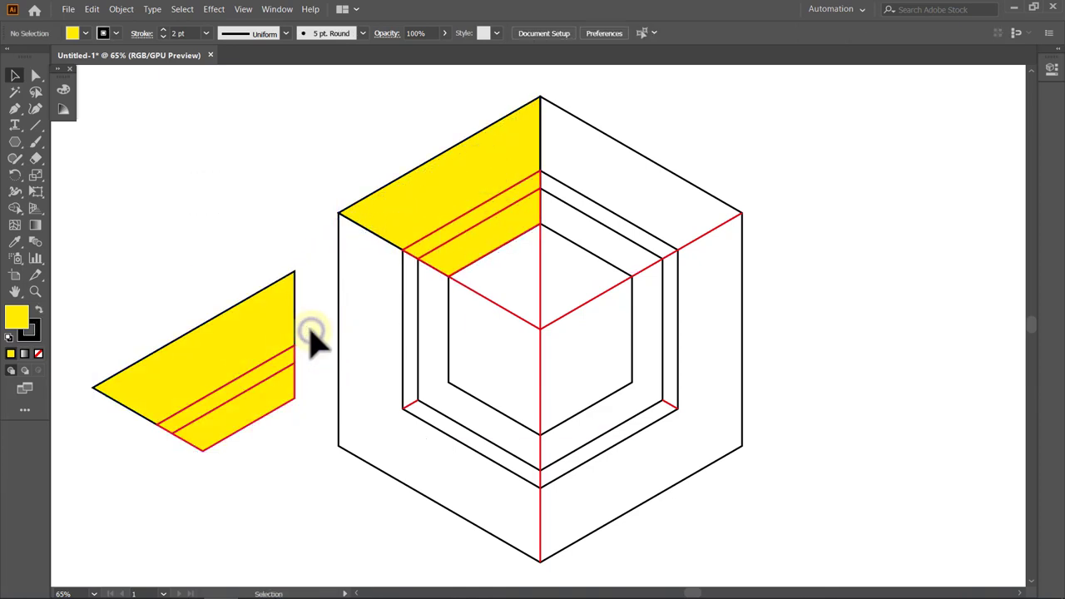
{"action": "mouse_move", "coordinate": [291, 310]}
{"action": "left_mouse_down"}
{"action": "mouse_move", "coordinate": [470, 299]}
{"action": "mouse_move", "coordinate": [742, 233]}
{"action": "mouse_move", "coordinate": [747, 220]}
{"action": "left_mouse_up"}
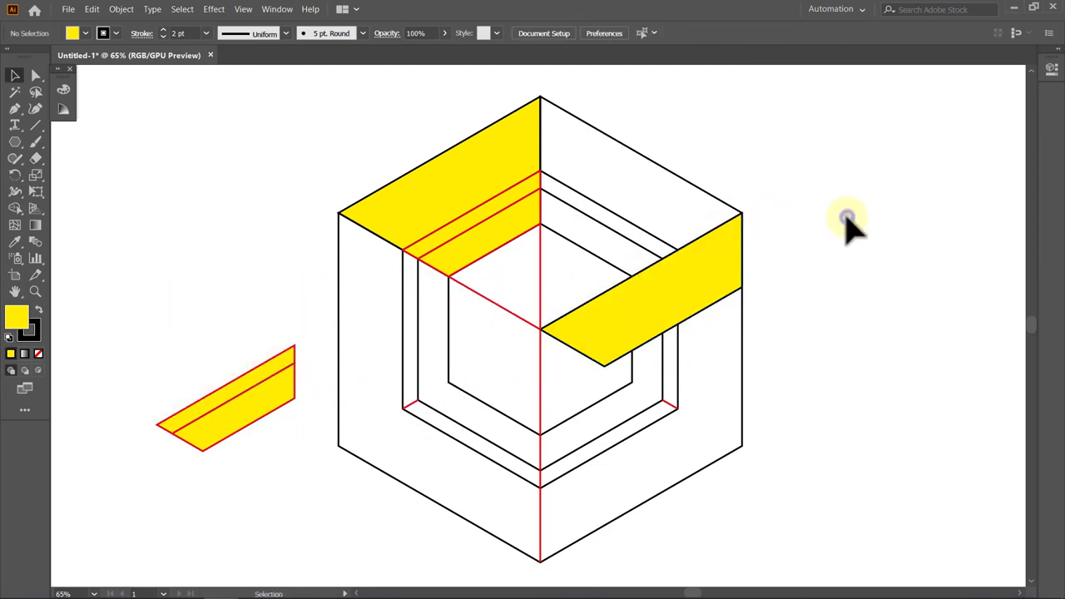
{"action": "left_click_drag", "start_coordinate": [206, 448], "coordinate": [641, 277]}
{"action": "left_click", "coordinate": [842, 318]}
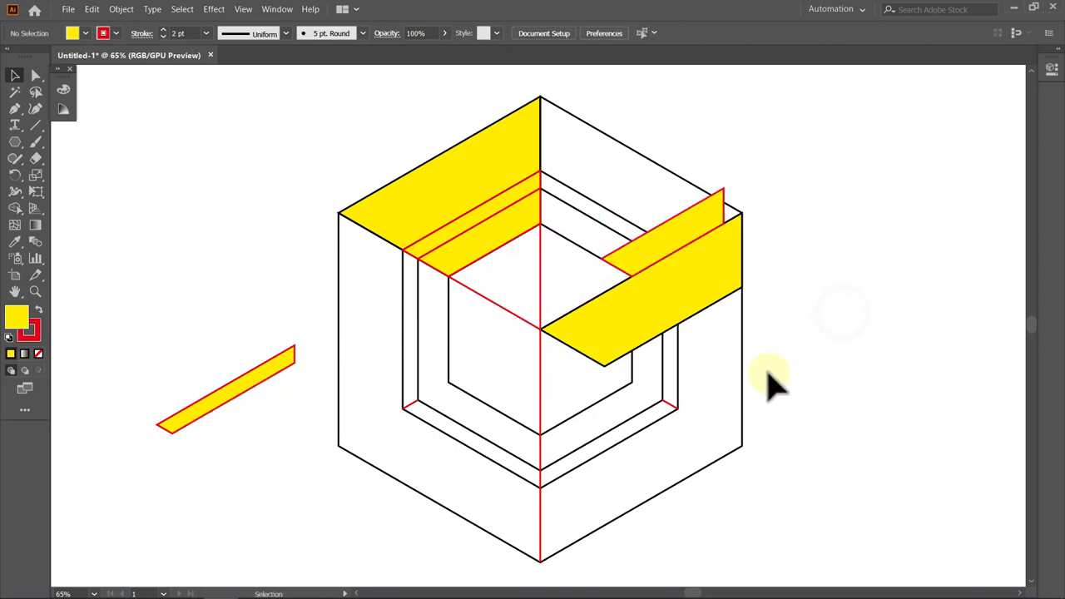
Delete the extra yellow pieces and place the remaining strip staggered along the upper-right edge.
{"action": "mouse_move", "coordinate": [172, 435]}
{"action": "left_mouse_down"}
{"action": "mouse_move", "coordinate": [198, 448]}
{"action": "mouse_move", "coordinate": [607, 268]}
{"action": "left_mouse_up"}
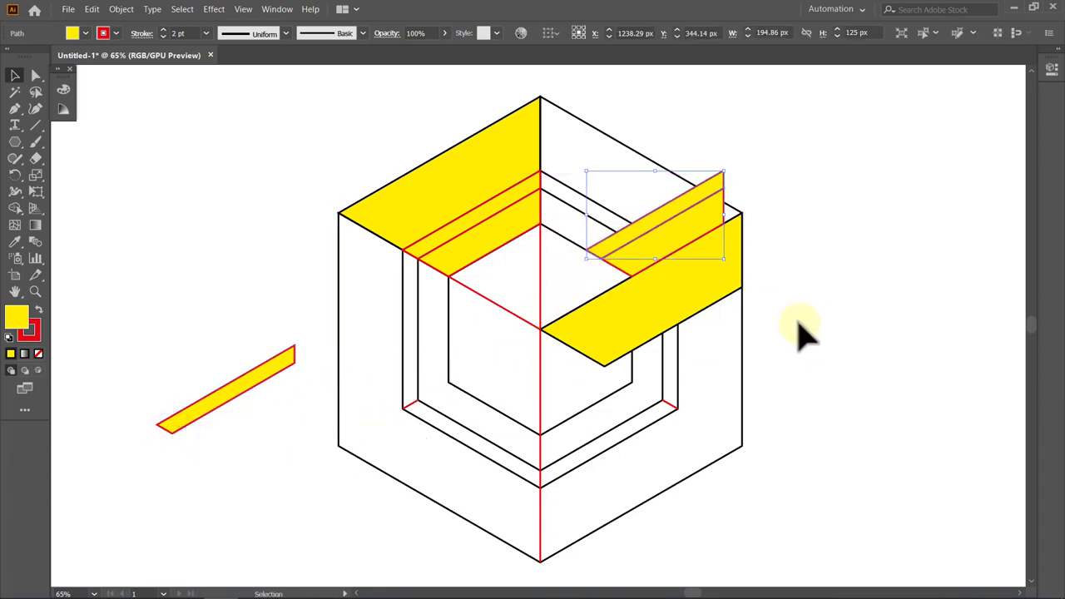
{"action": "left_click", "coordinate": [878, 326]}
{"action": "left_click", "coordinate": [713, 238]}
{"action": "key", "text": "Delete"}
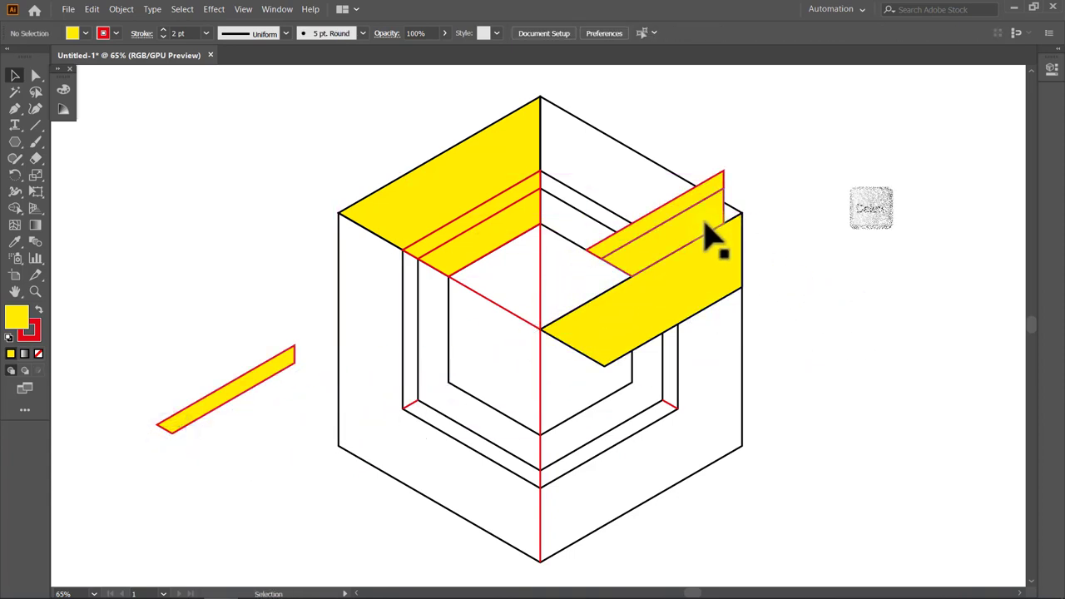
{"action": "left_click", "coordinate": [705, 223]}
{"action": "key", "text": "Delete"}
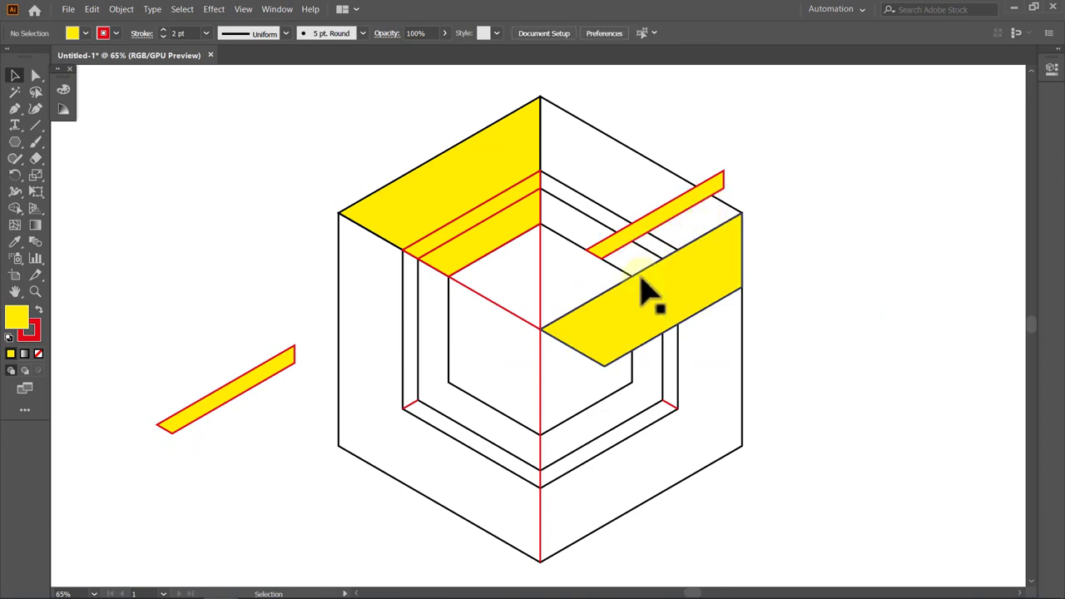
{"action": "left_click_drag", "start_coordinate": [170, 435], "coordinate": [633, 280]}
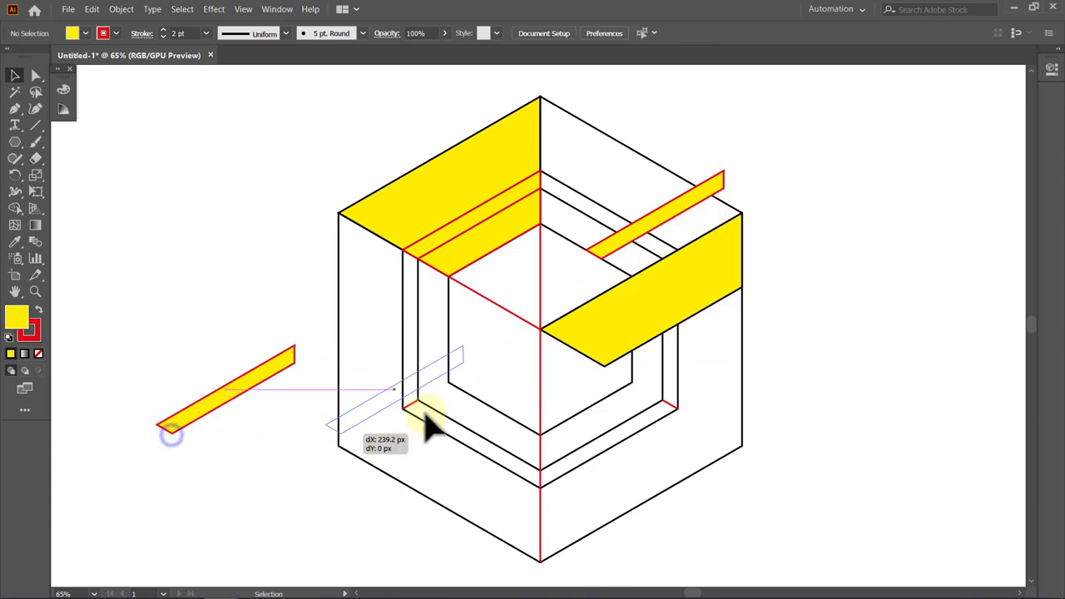
{"action": "left_click", "coordinate": [838, 323]}
{"action": "left_click_drag", "start_coordinate": [783, 104], "coordinate": [271, 528]}
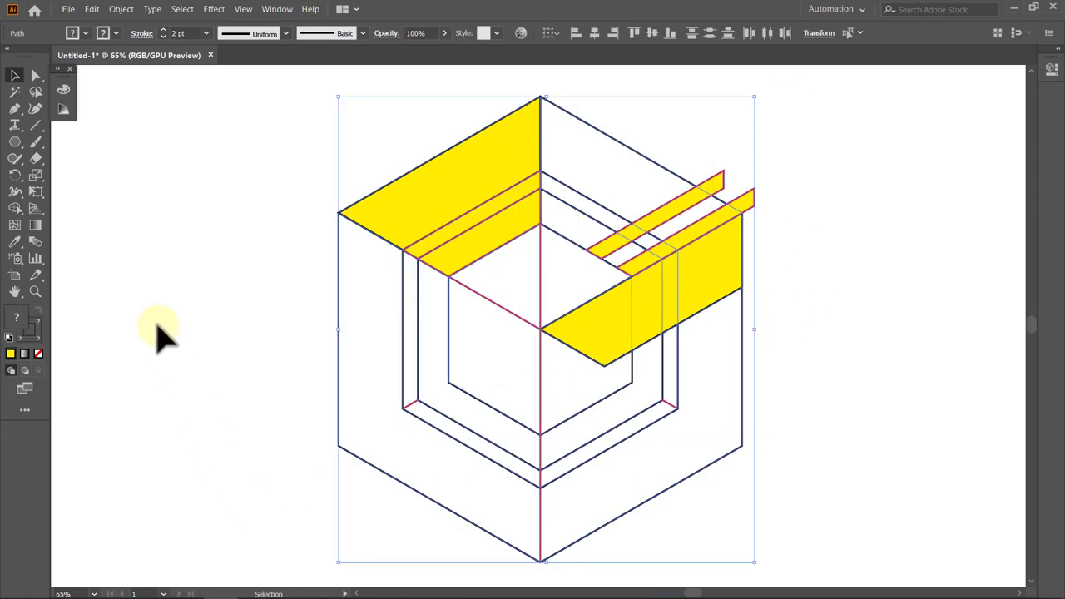
Remove the fill from all the artwork.
{"action": "left_click", "coordinate": [85, 33]}
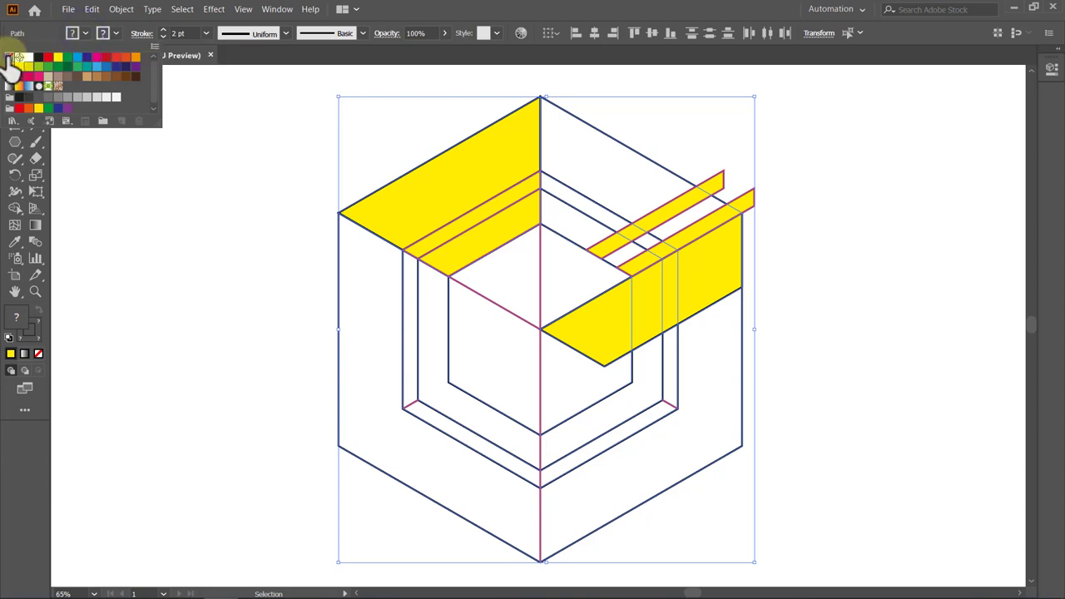
{"action": "left_click", "coordinate": [9, 56]}
{"action": "left_click", "coordinate": [87, 34]}
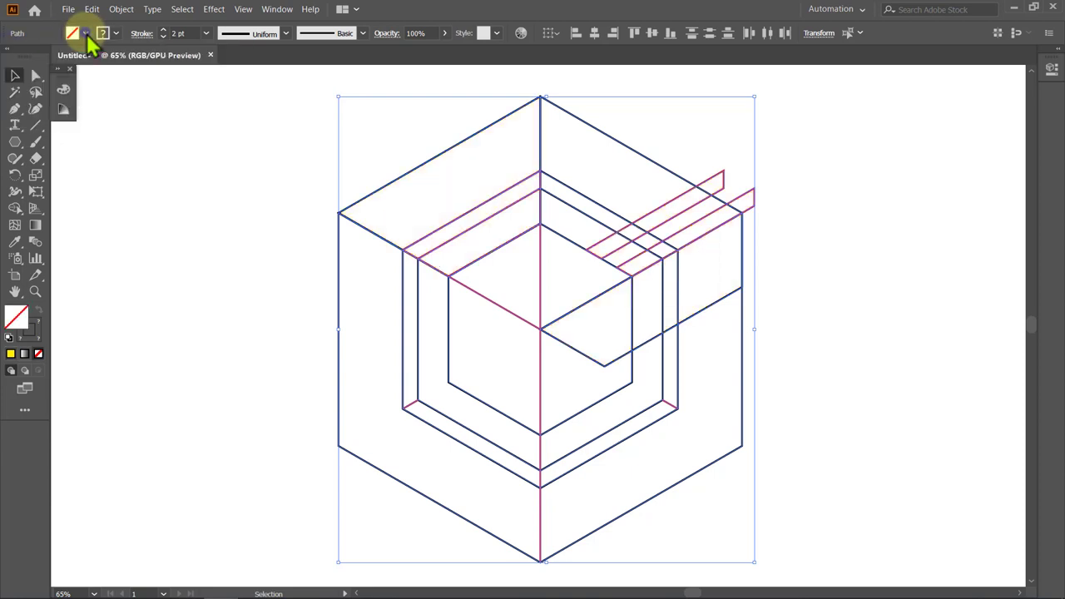
{"action": "left_click", "coordinate": [123, 116]}
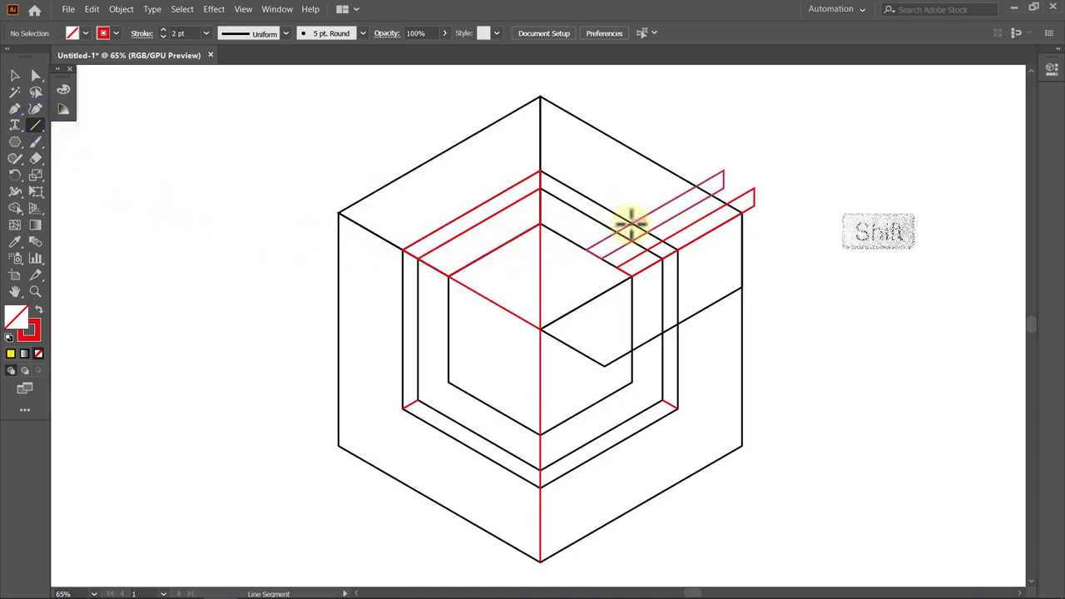
Draw two short vertical edges closing the ends of the upper-right ledge lines.
{"action": "left_click_drag", "start_coordinate": [629, 230], "coordinate": [632, 243]}
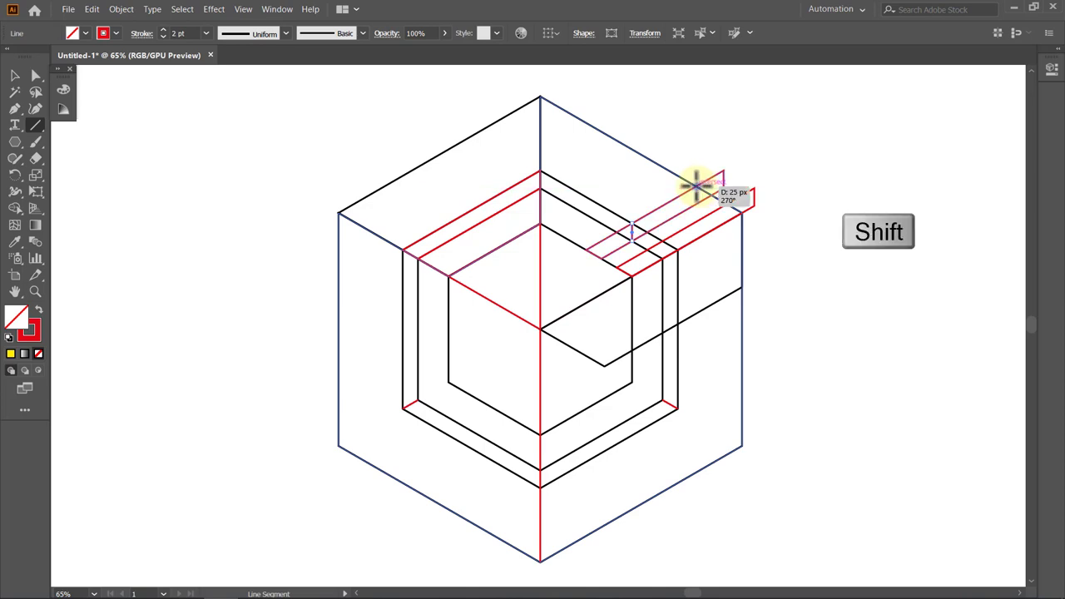
{"action": "left_click_drag", "start_coordinate": [696, 184], "coordinate": [699, 215]}
{"action": "key", "text": "ctrl"}
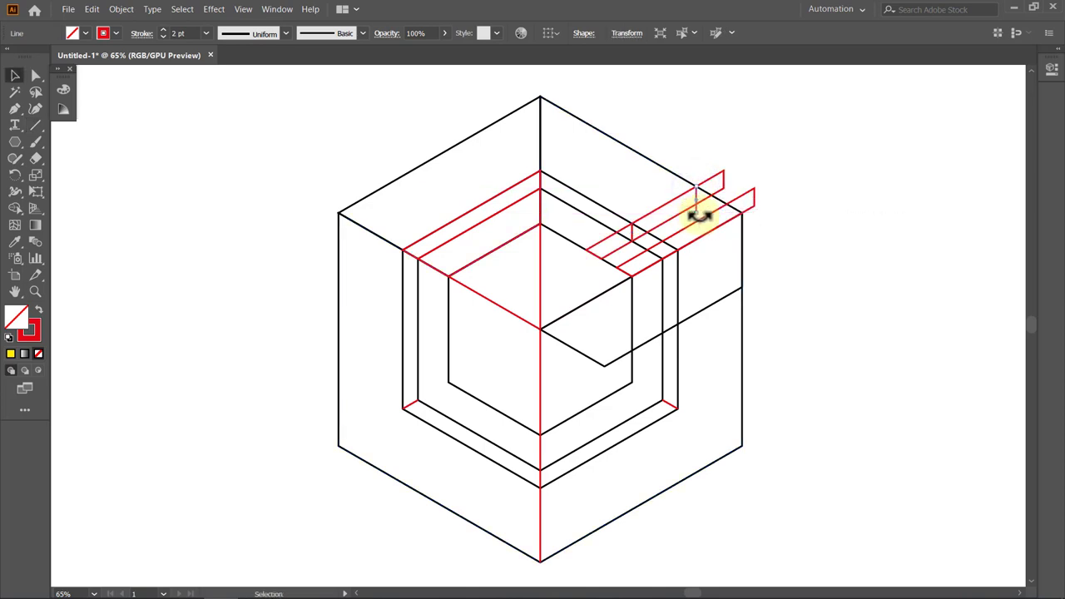
{"action": "left_click", "coordinate": [796, 157]}
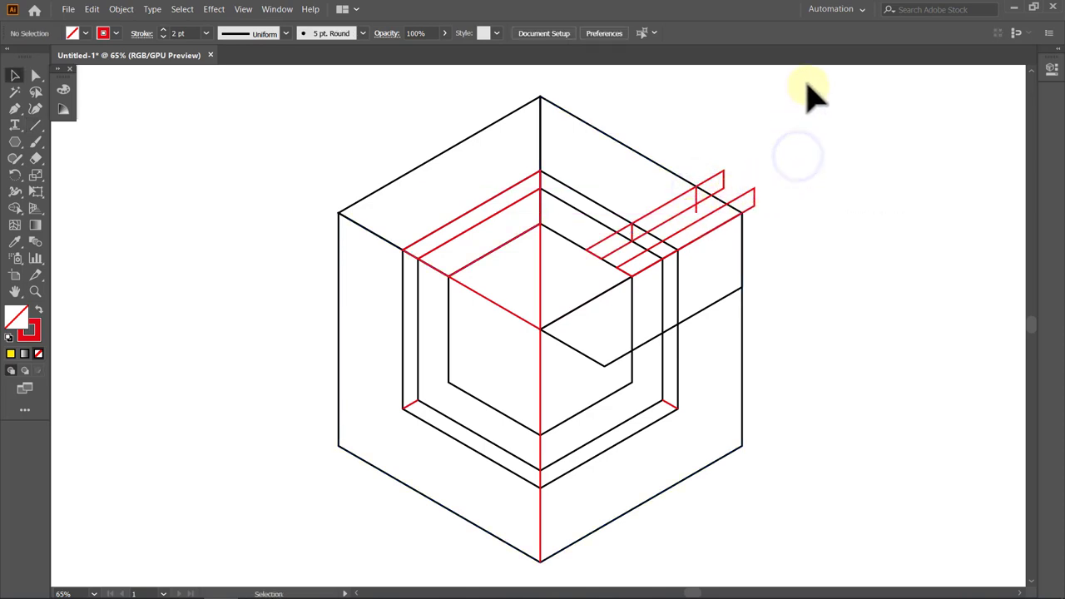
{"action": "left_click_drag", "start_coordinate": [807, 84], "coordinate": [210, 489]}
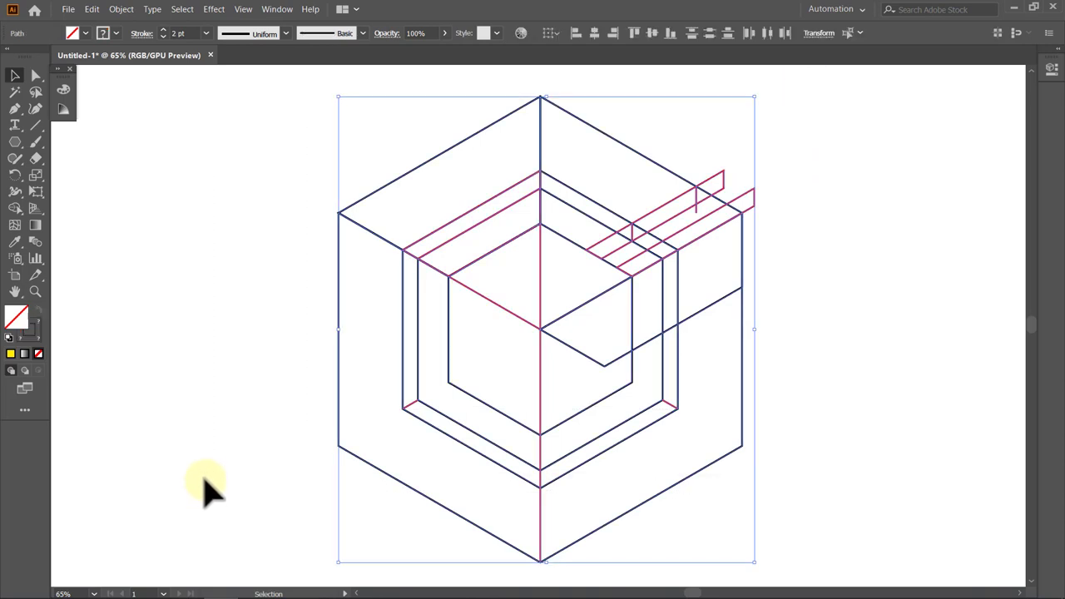
With Shape Builder, fill the G's upper ledge, left, bottom and lower-right strips in yellow.
{"action": "left_click", "coordinate": [15, 208]}
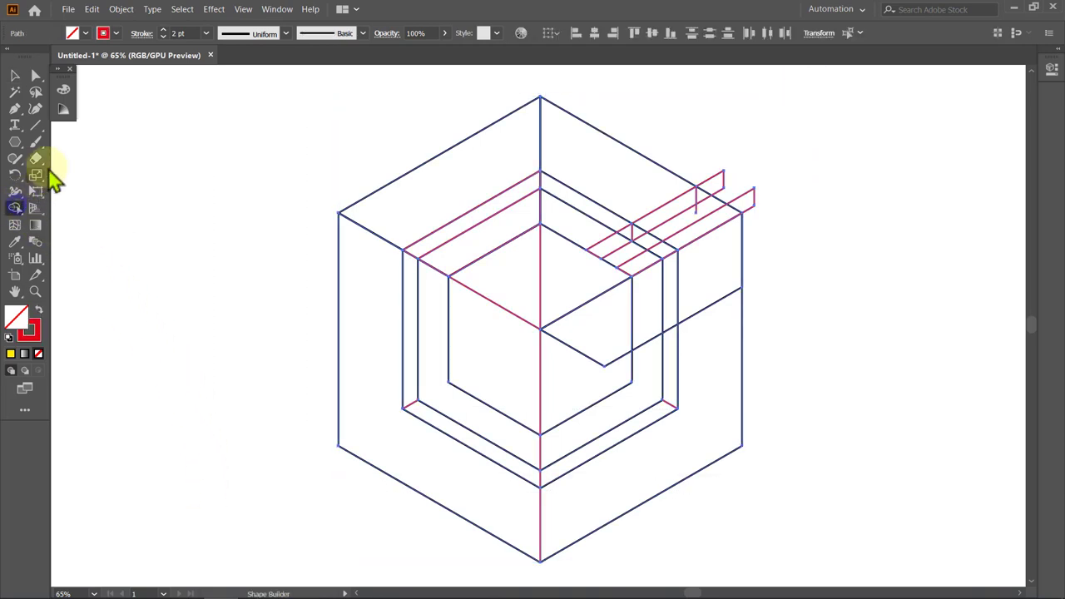
{"action": "left_click", "coordinate": [85, 33]}
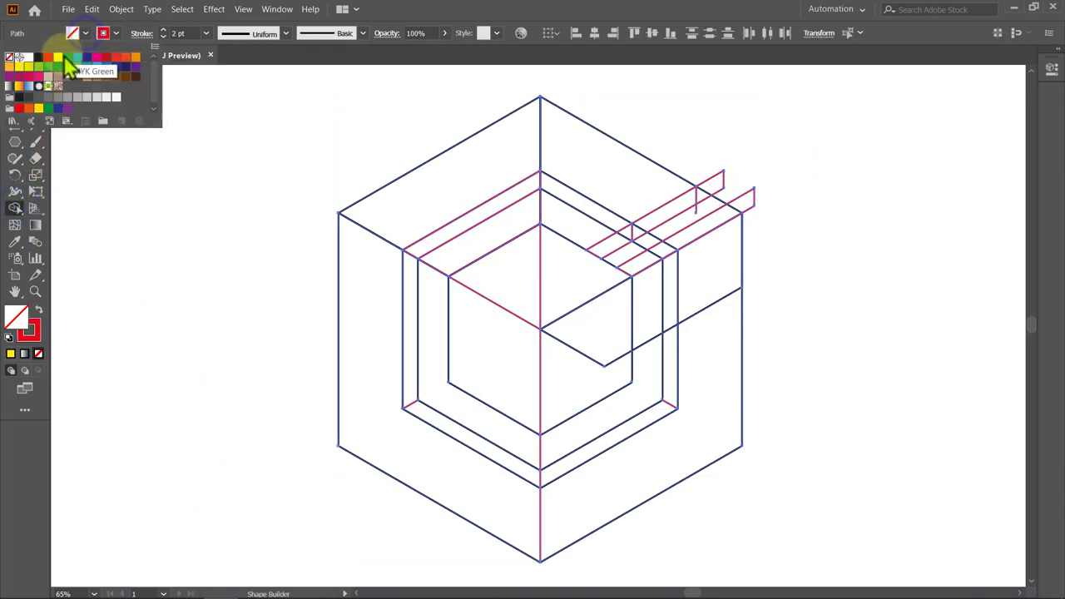
{"action": "left_click", "coordinate": [58, 57]}
{"action": "left_click", "coordinate": [85, 33]}
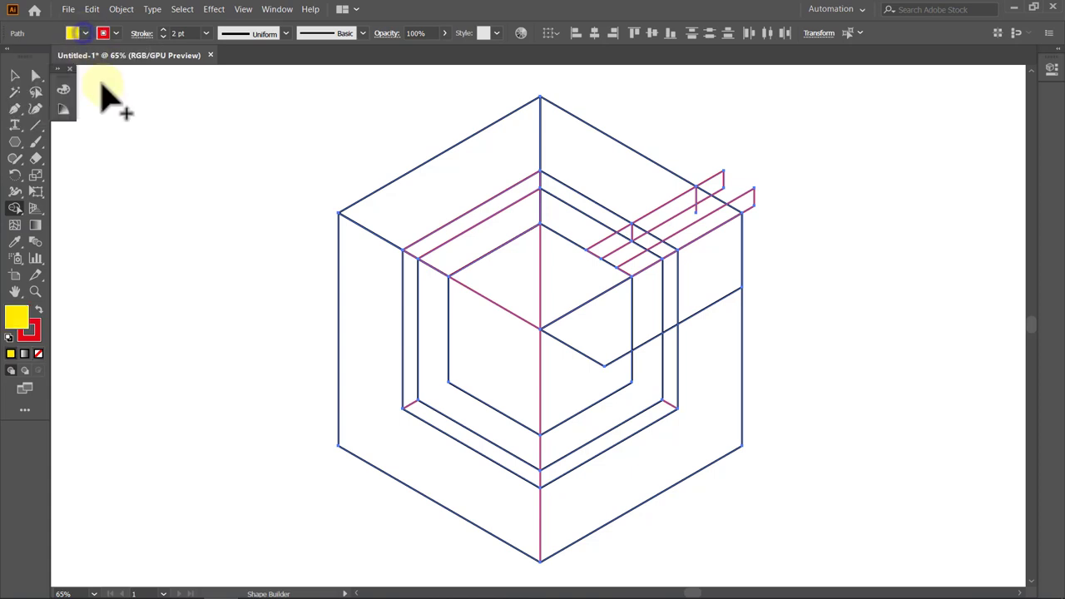
{"action": "left_click", "coordinate": [622, 229]}
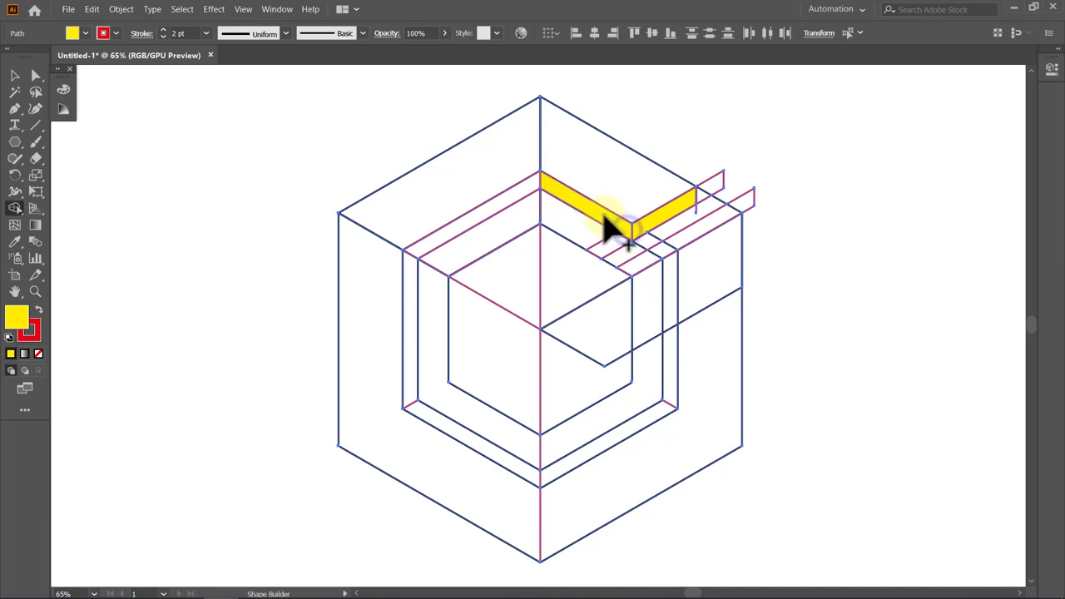
{"action": "left_click", "coordinate": [407, 254]}
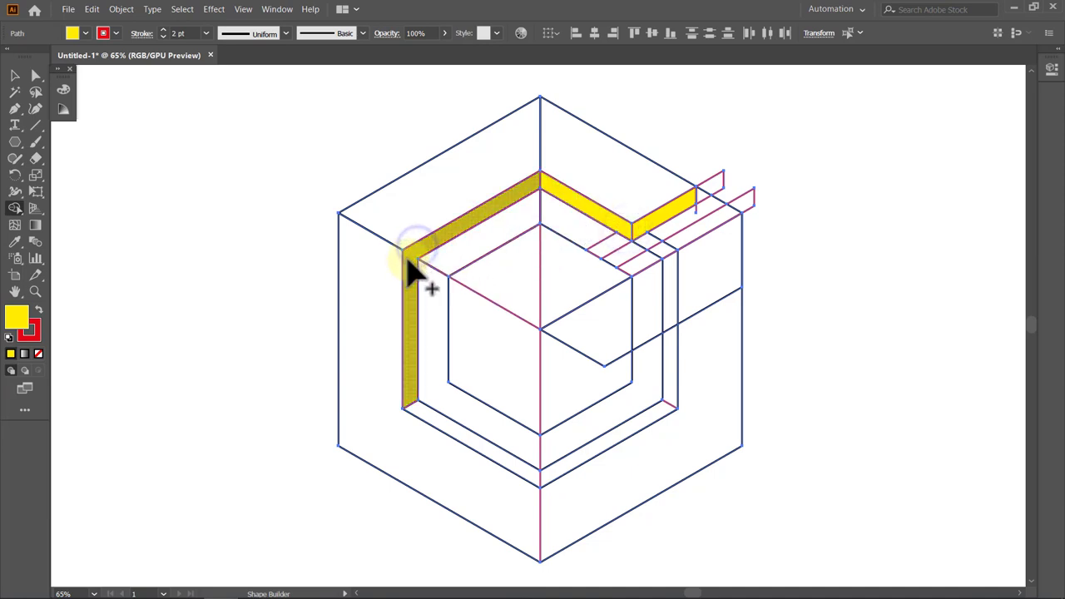
{"action": "left_click", "coordinate": [541, 480]}
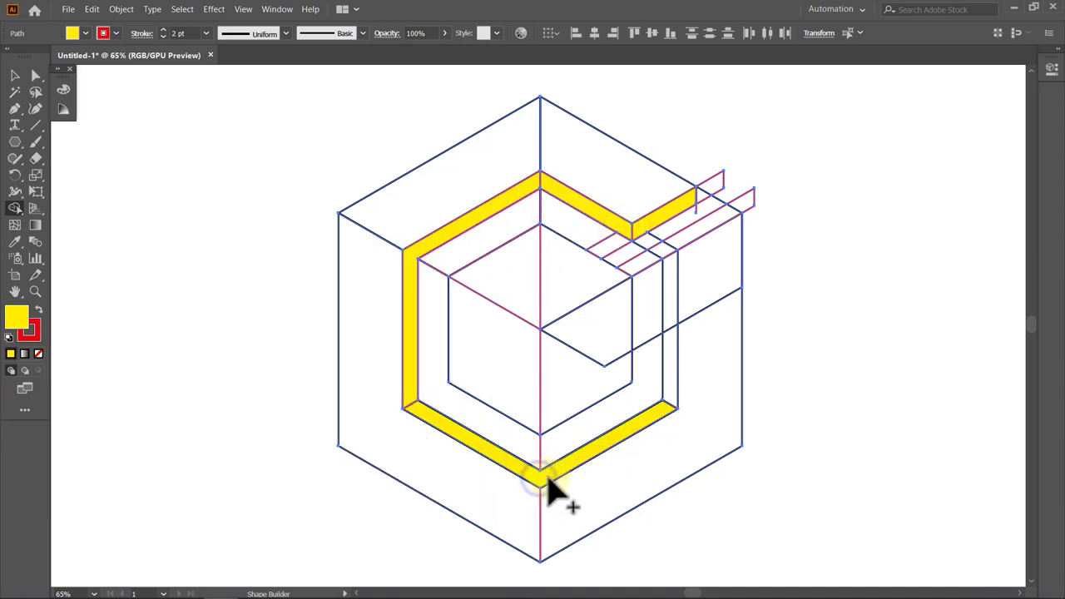
{"action": "left_click", "coordinate": [638, 432]}
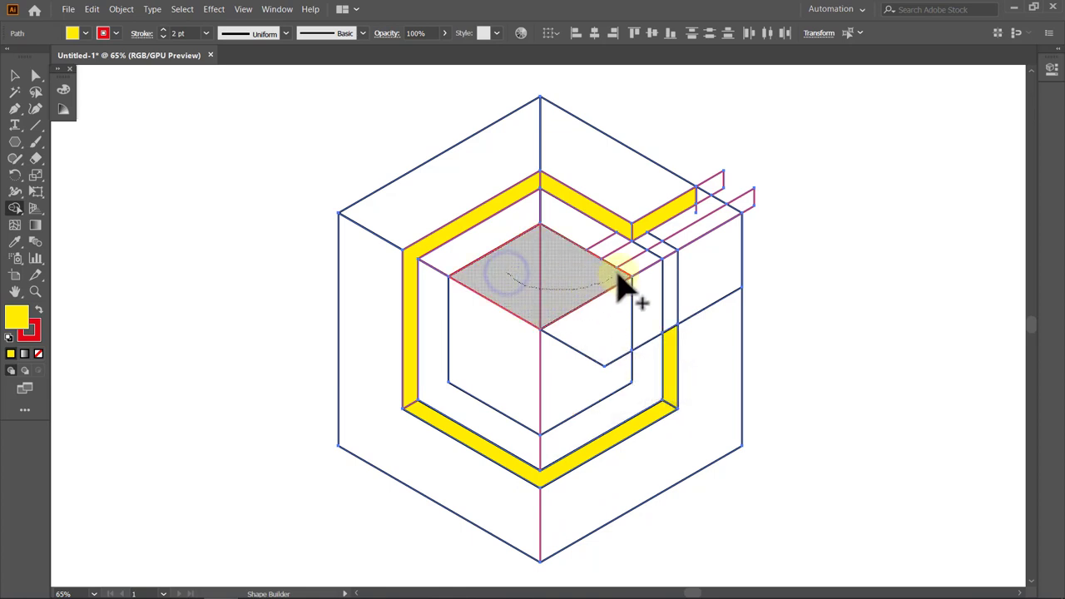
Merge the inner top, right side, front, left outer and top faces into yellow shapes.
{"action": "left_click_drag", "start_coordinate": [545, 291], "coordinate": [678, 243]}
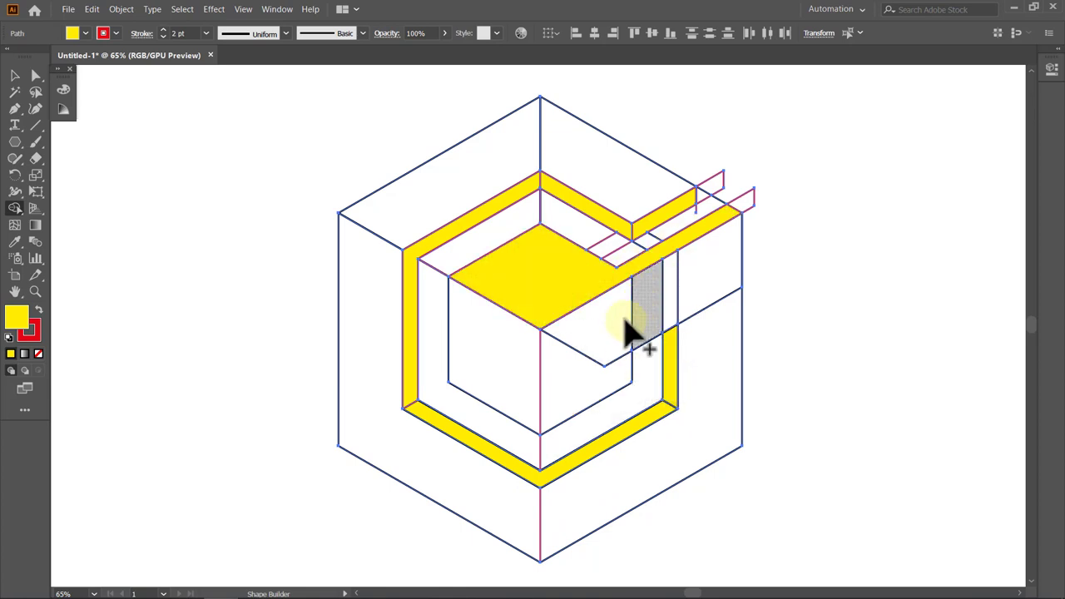
{"action": "left_click_drag", "start_coordinate": [585, 358], "coordinate": [713, 333]}
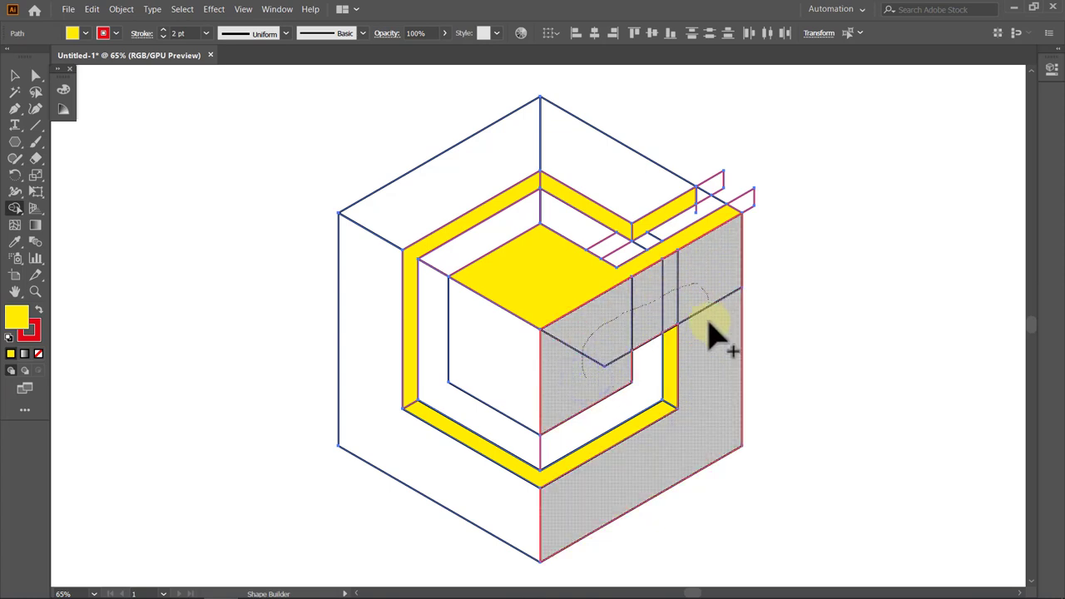
{"action": "left_click", "coordinate": [489, 374]}
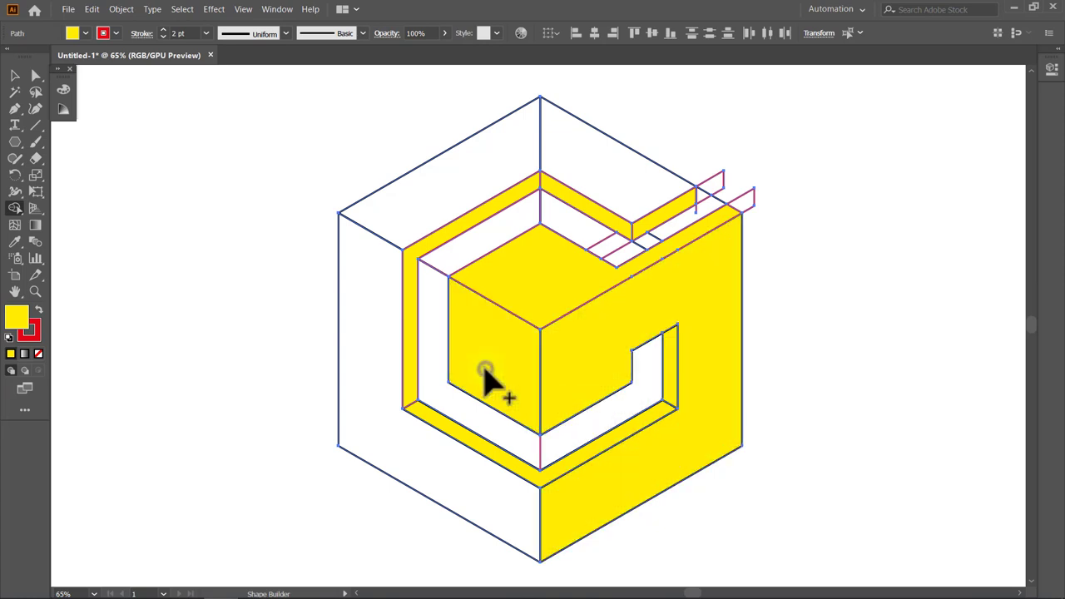
{"action": "left_click", "coordinate": [372, 434]}
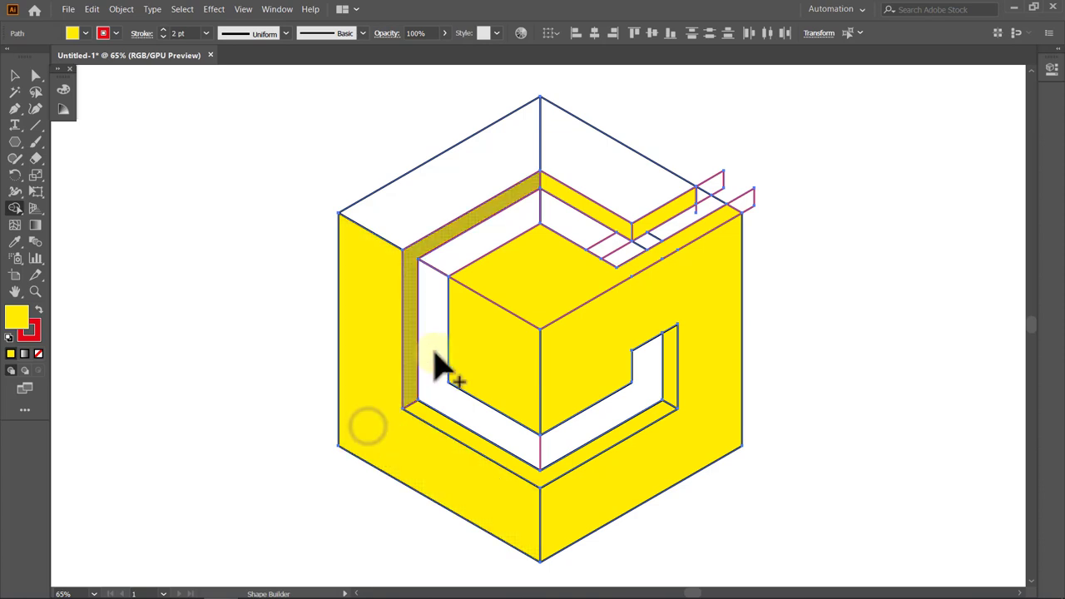
{"action": "left_click_drag", "start_coordinate": [514, 158], "coordinate": [583, 167]}
Select the five yellow G pieces and hide them with Object > Hide > Selection.
{"action": "key", "text": "v"}
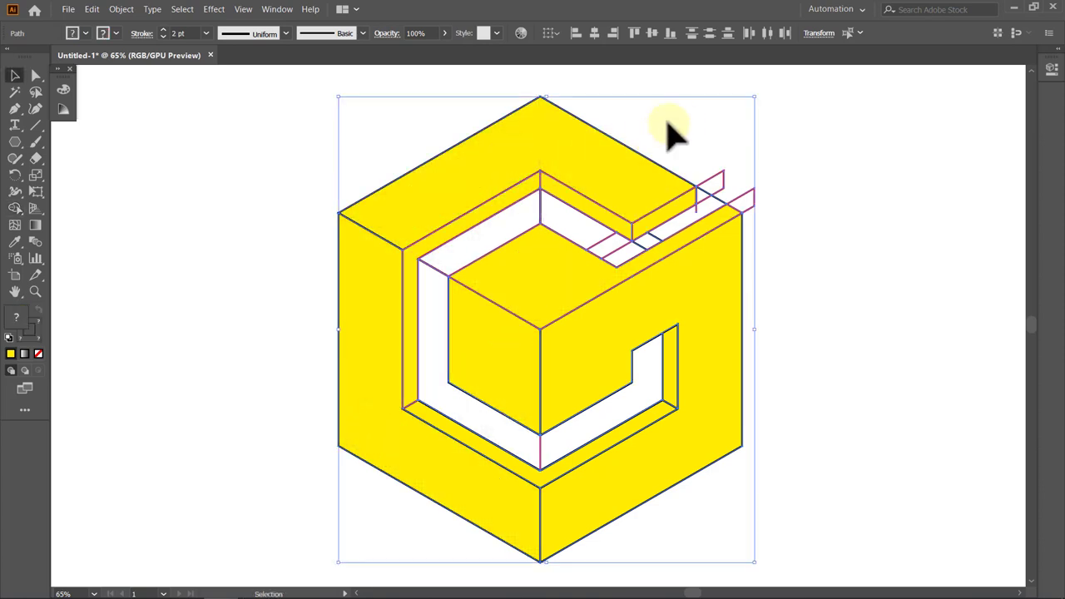
{"action": "left_click", "coordinate": [689, 125]}
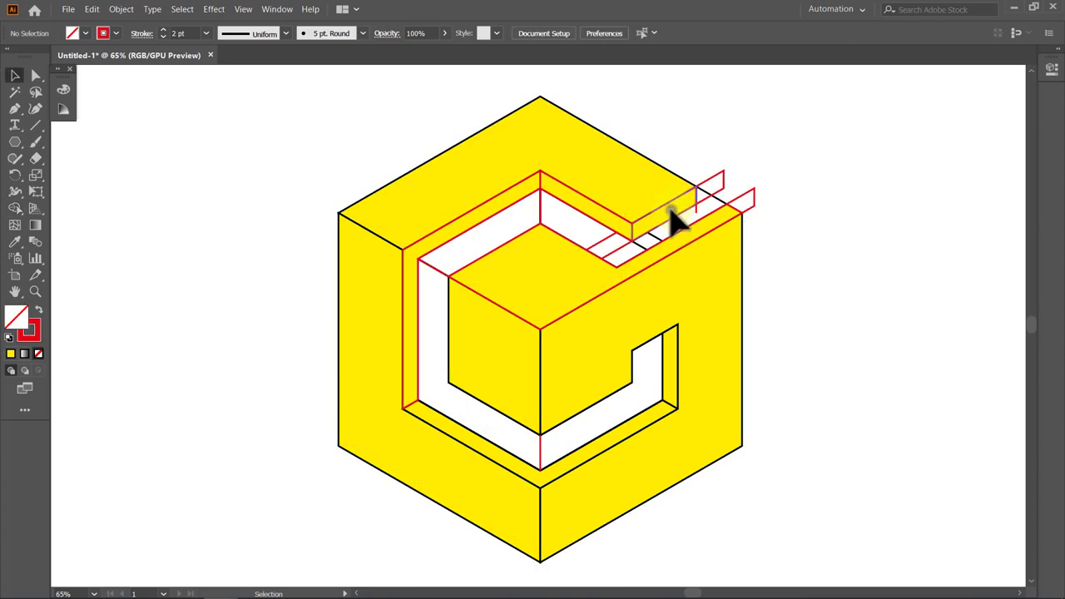
{"action": "left_click", "coordinate": [613, 233], "text": "shift"}
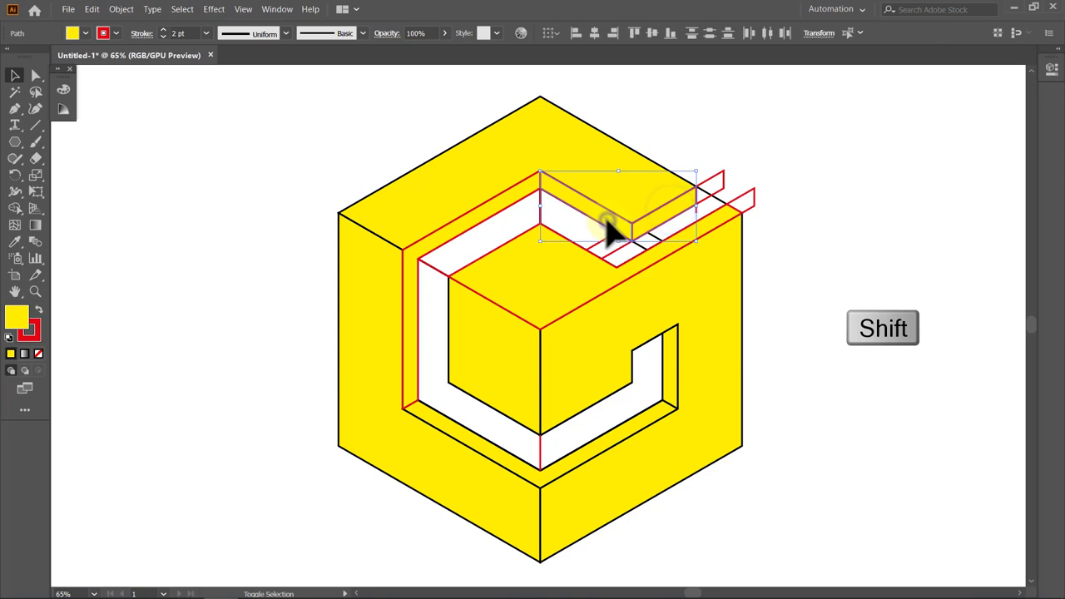
{"action": "left_click", "coordinate": [459, 235], "text": "shift"}
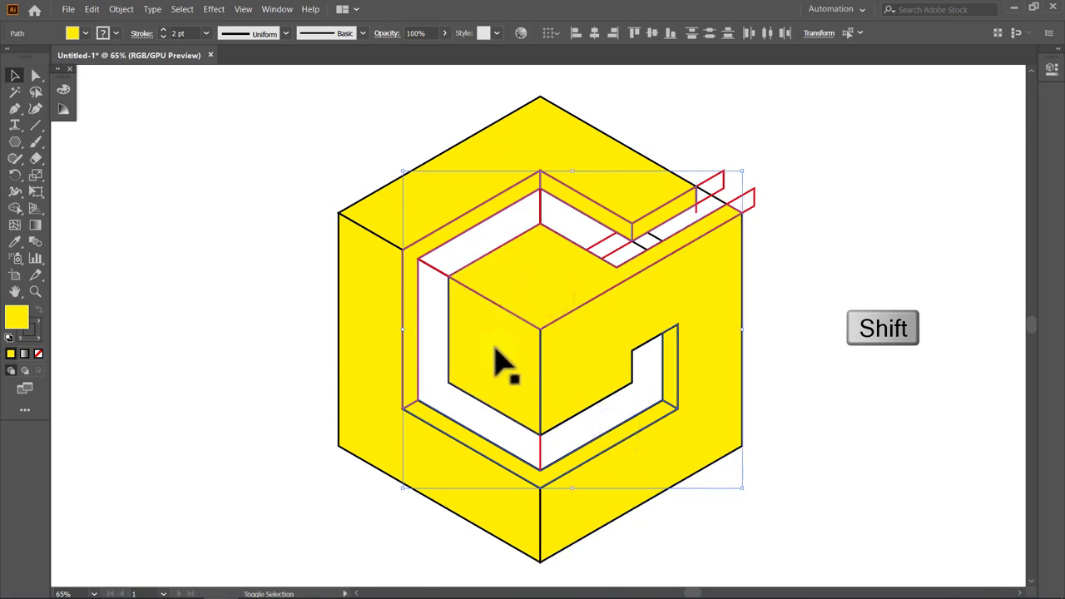
{"action": "left_click", "coordinate": [587, 373], "text": "shift"}
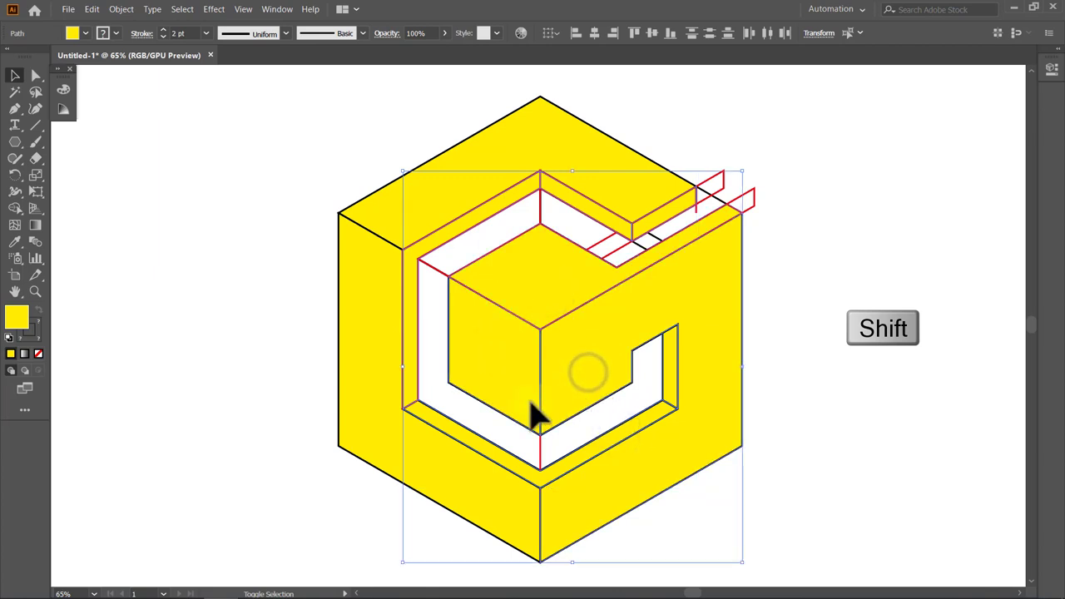
{"action": "left_click", "coordinate": [380, 405], "text": "shift"}
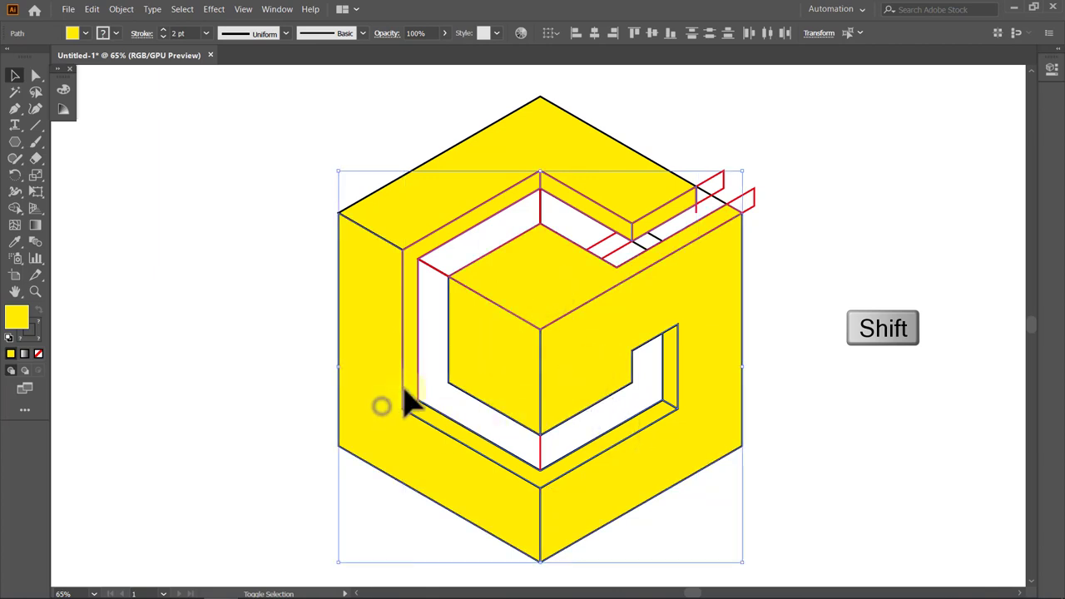
{"action": "left_click", "coordinate": [535, 146], "text": "shift"}
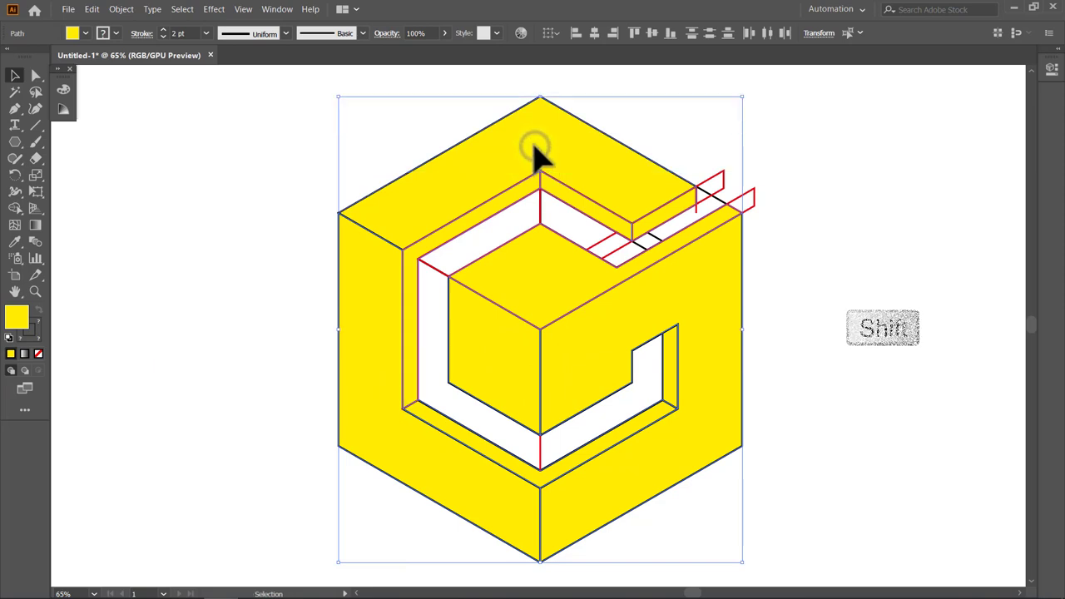
{"action": "left_click", "coordinate": [121, 10]}
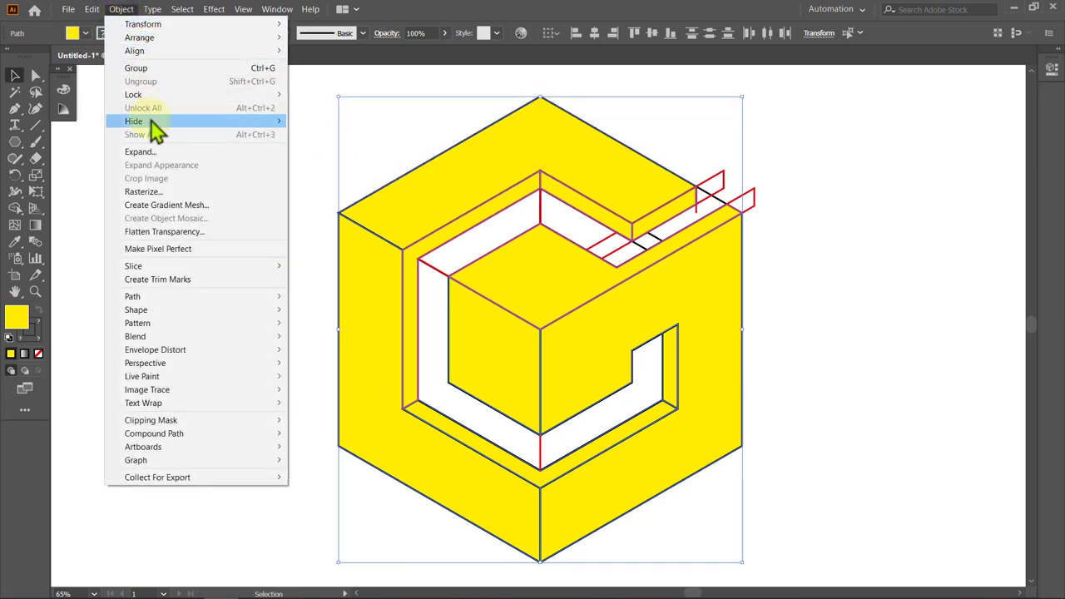
{"action": "mouse_move", "coordinate": [133, 122]}
{"action": "left_click", "coordinate": [320, 122]}
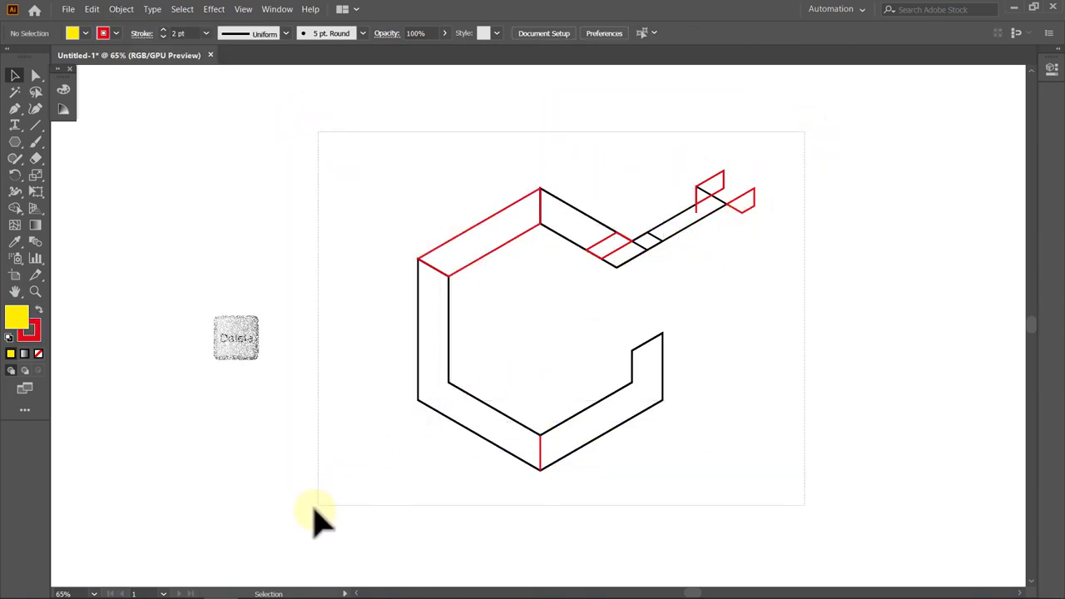
Delete the leftover construction lines and show the hidden yellow shapes again.
{"action": "left_click_drag", "start_coordinate": [774, 190], "coordinate": [316, 511]}
{"action": "key", "text": "Delete"}
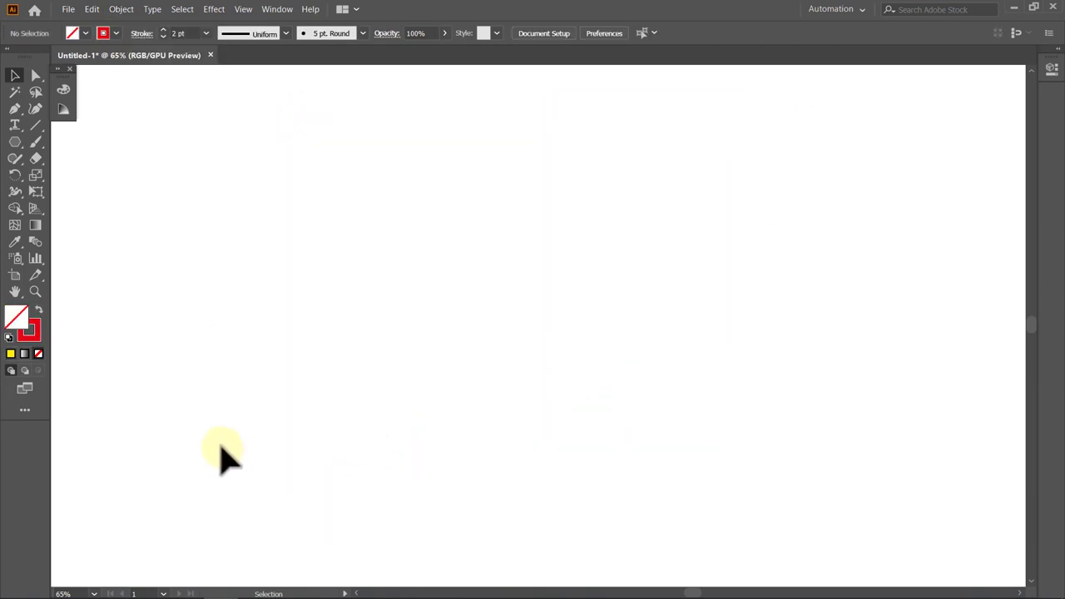
{"action": "left_click", "coordinate": [121, 10]}
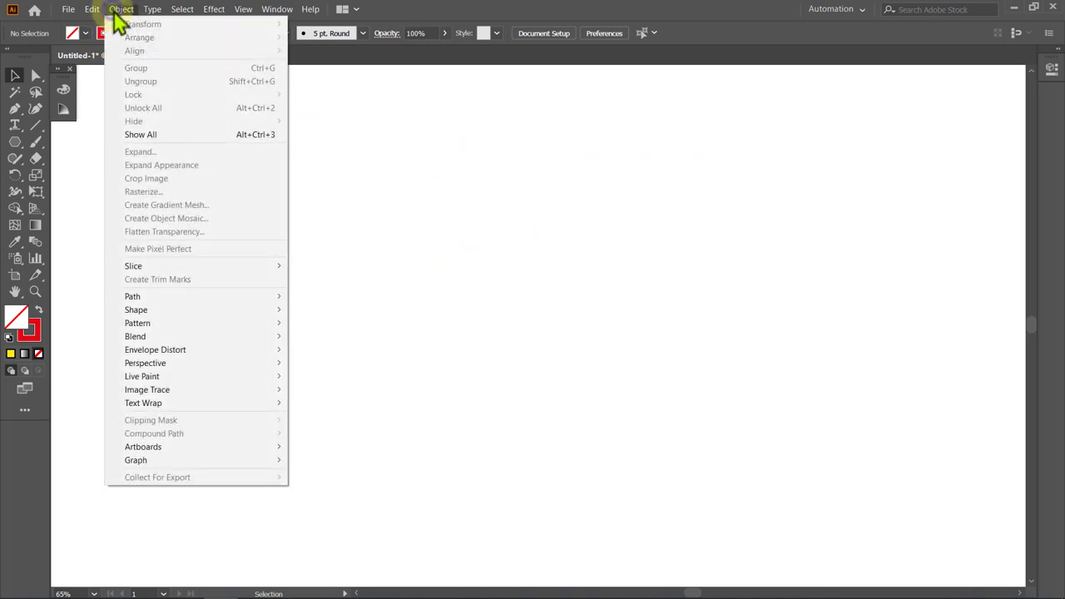
{"action": "left_click", "coordinate": [144, 134]}
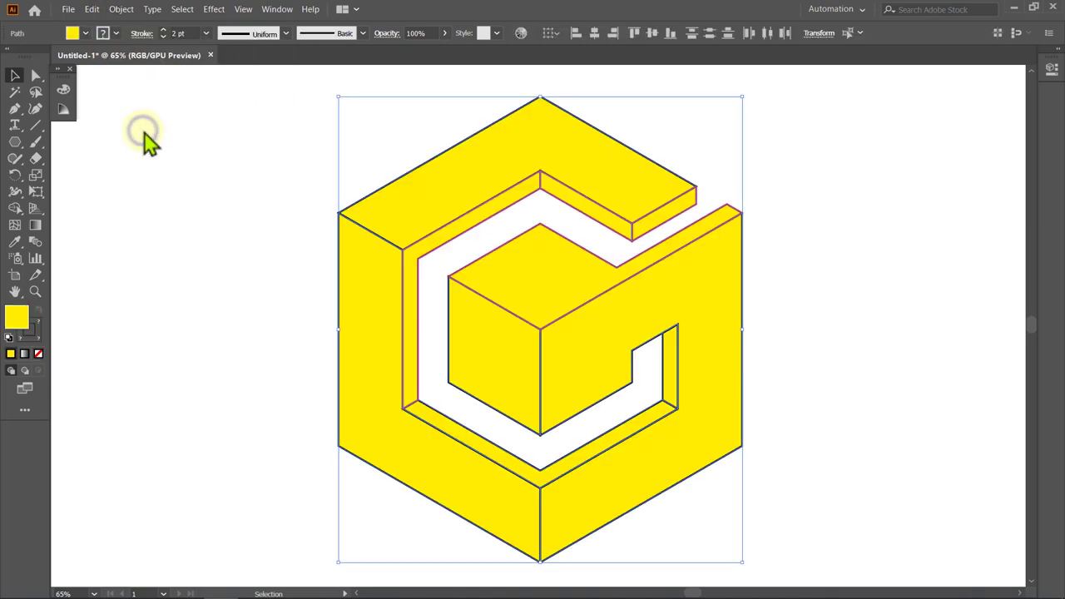
Group the yellow G pieces into one object.
{"action": "left_click", "coordinate": [122, 9]}
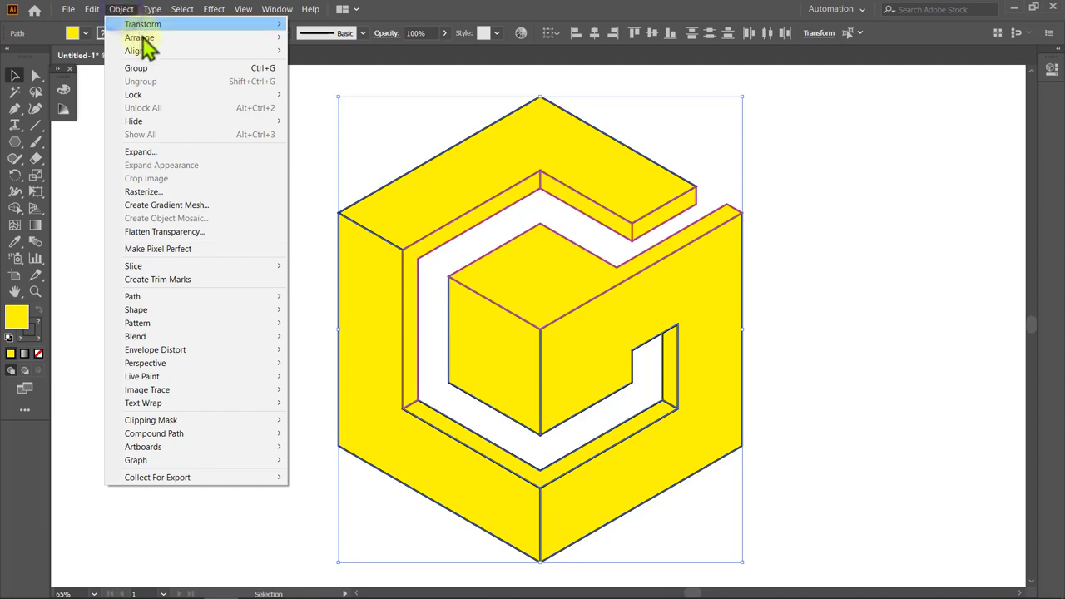
{"action": "left_click", "coordinate": [137, 68]}
{"action": "left_click", "coordinate": [143, 99]}
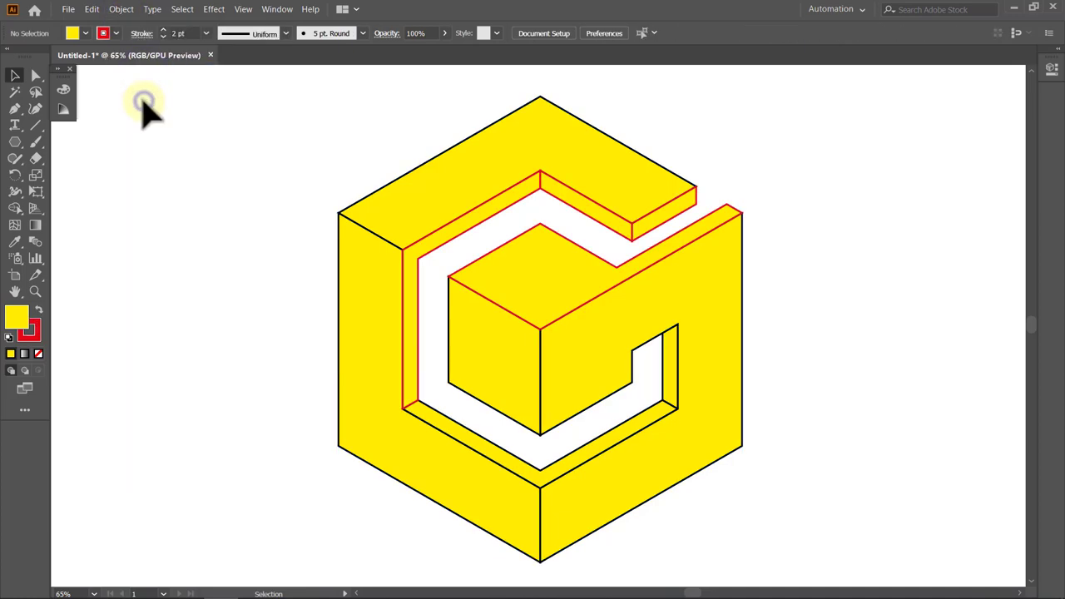
Centre the G group horizontally and vertically on the artboard.
{"action": "key", "text": "ctrl+0"}
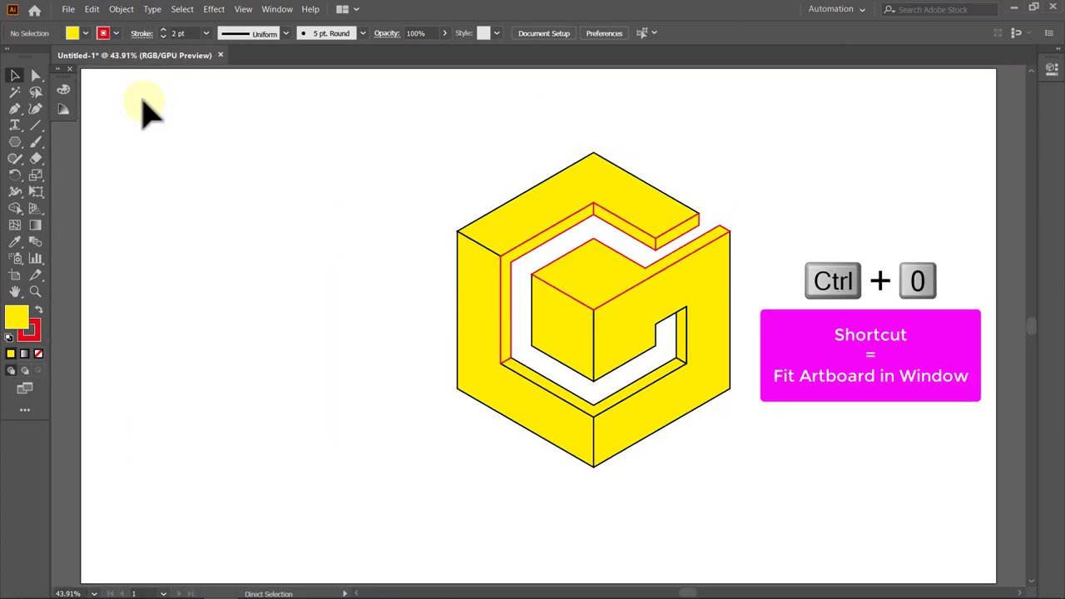
{"action": "left_click", "coordinate": [471, 229]}
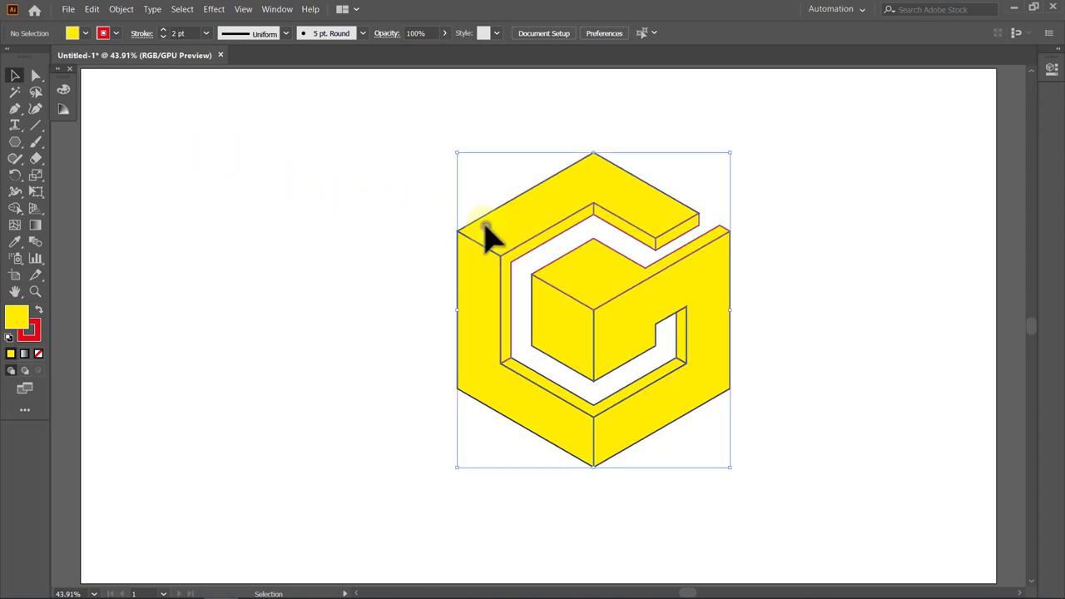
{"action": "left_click", "coordinate": [557, 39]}
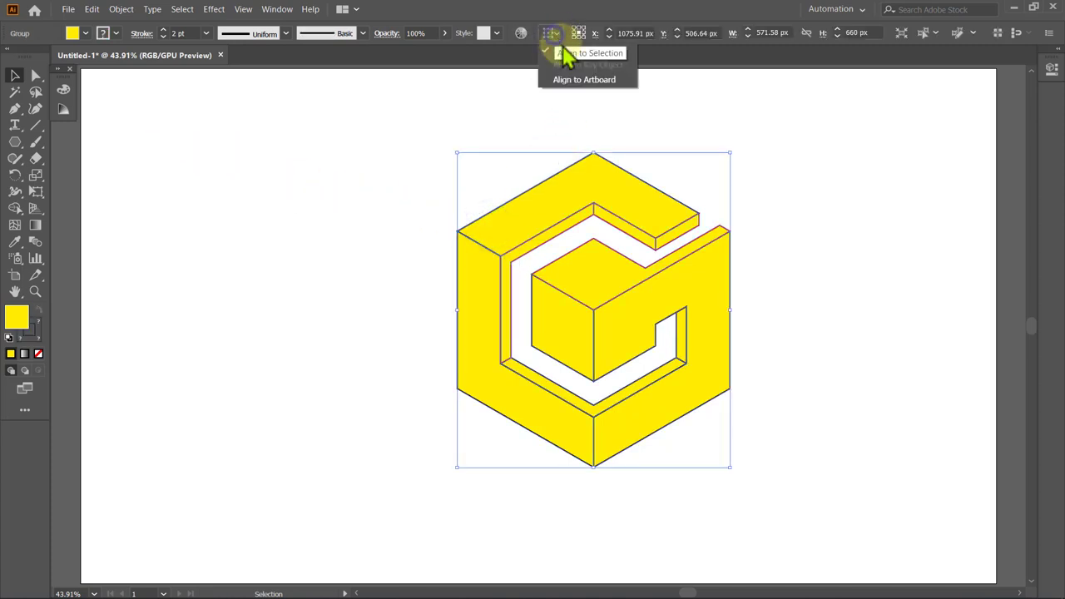
{"action": "left_click", "coordinate": [562, 77]}
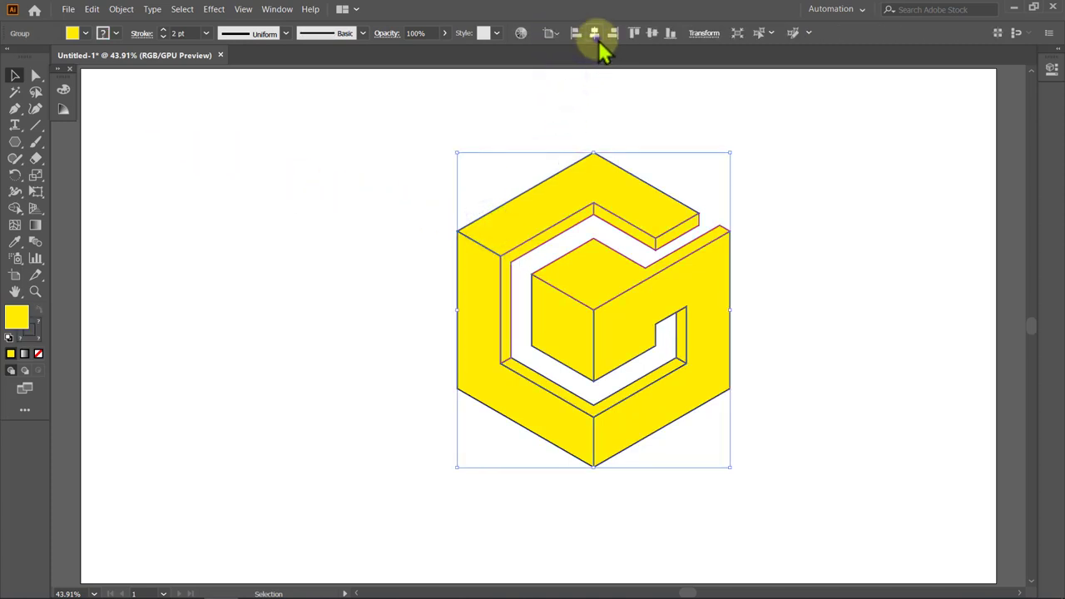
{"action": "left_click", "coordinate": [595, 33]}
{"action": "left_click", "coordinate": [652, 33]}
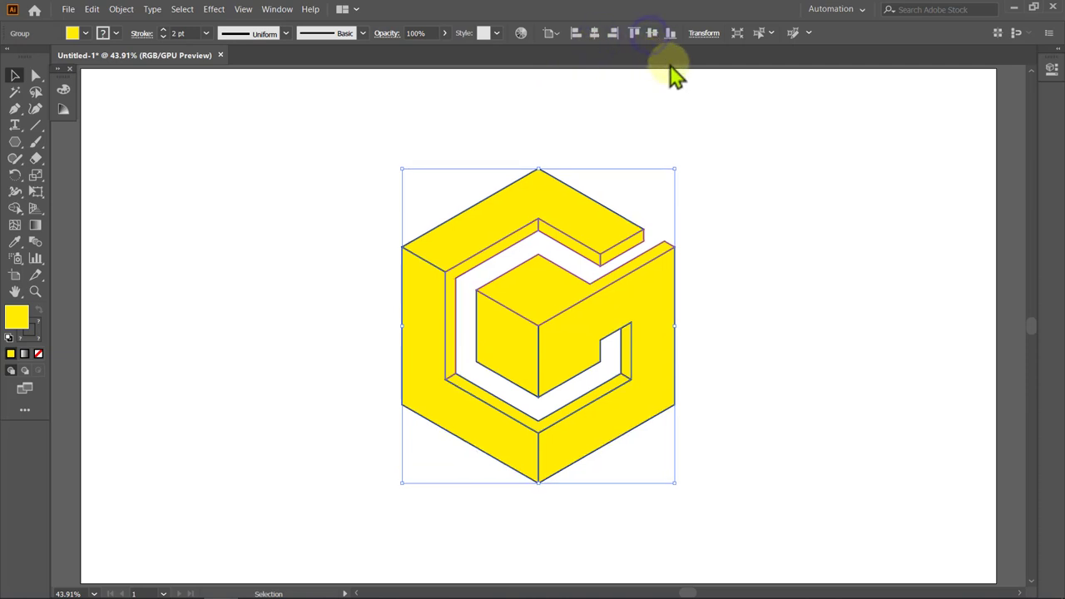
Scale the G proportionally from 660 px to 900 px tall.
{"action": "left_click", "coordinate": [1051, 69]}
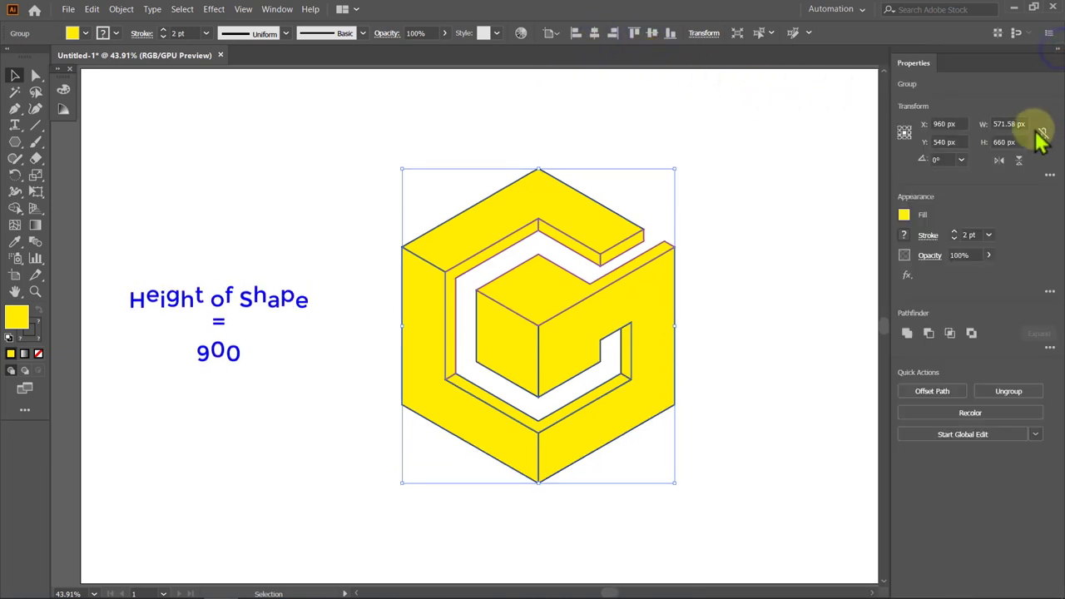
{"action": "left_click", "coordinate": [1042, 134]}
{"action": "left_click_drag", "start_coordinate": [1024, 143], "coordinate": [974, 143]}
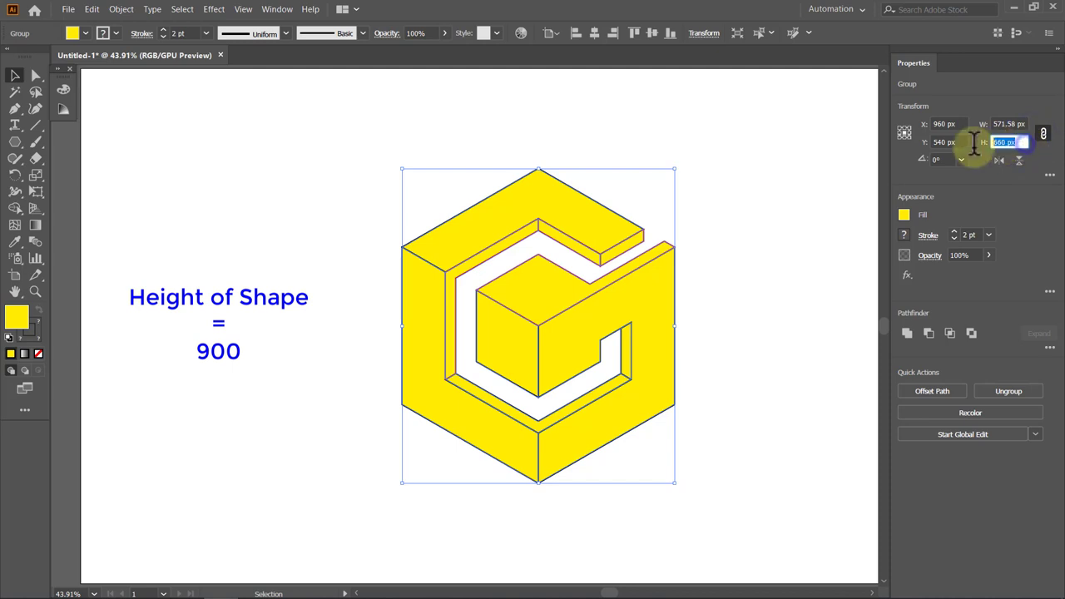
{"action": "type", "text": "900"}
{"action": "key", "text": "Return"}
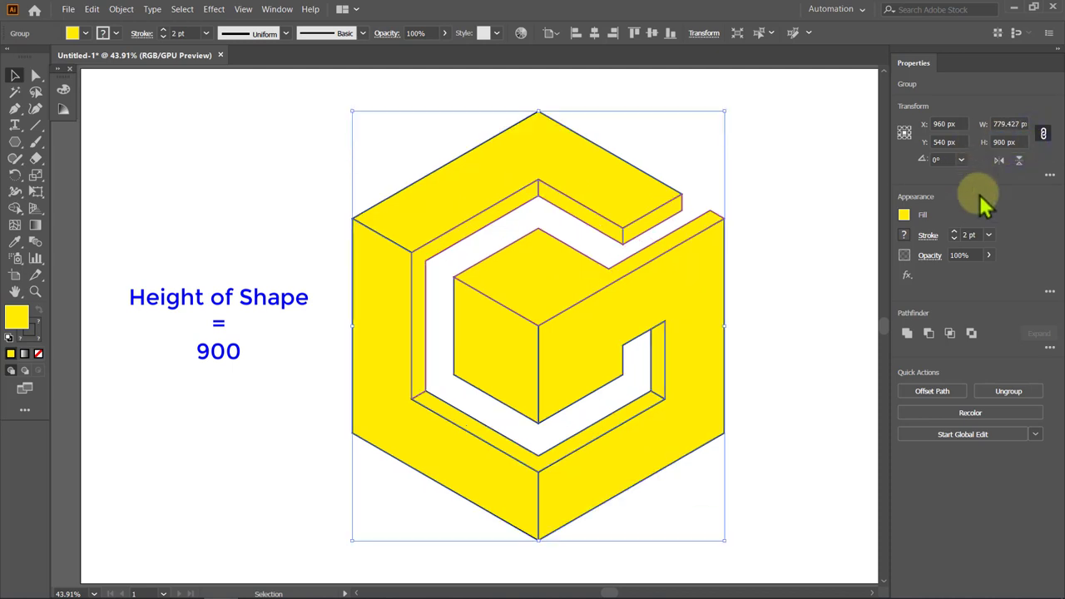
{"action": "left_click", "coordinate": [1057, 47]}
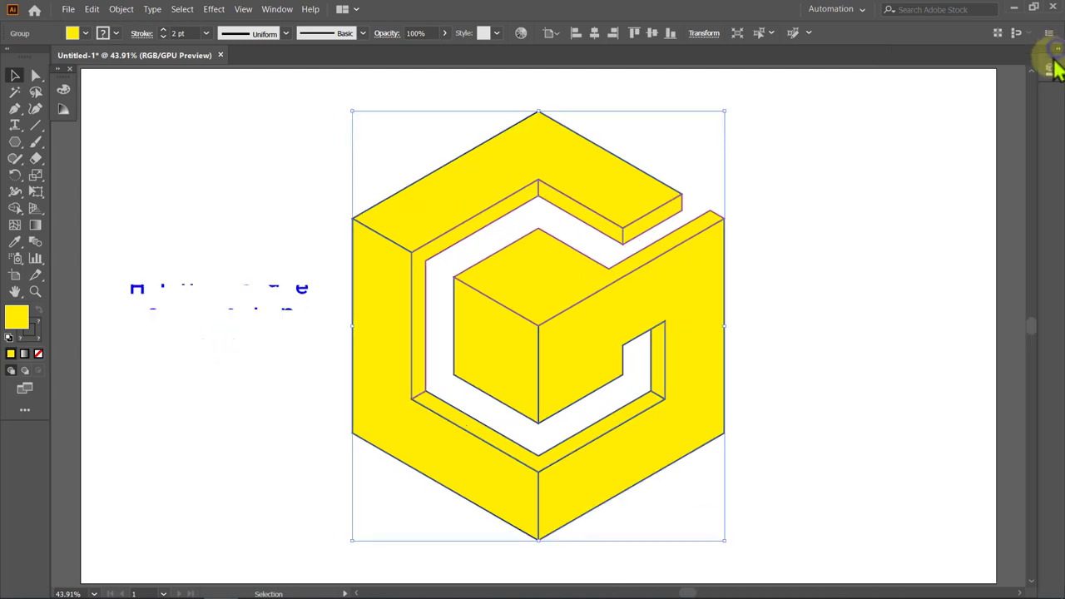
{"action": "left_click", "coordinate": [1005, 106]}
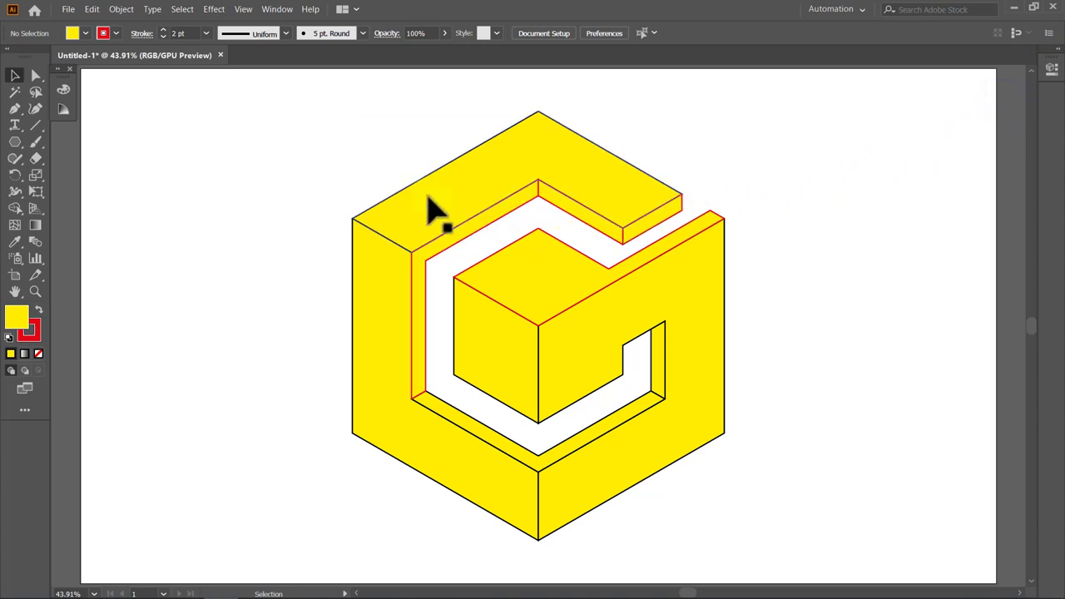
Place the Background - 014 image over the artboard and embed it.
{"action": "left_click", "coordinate": [70, 11]}
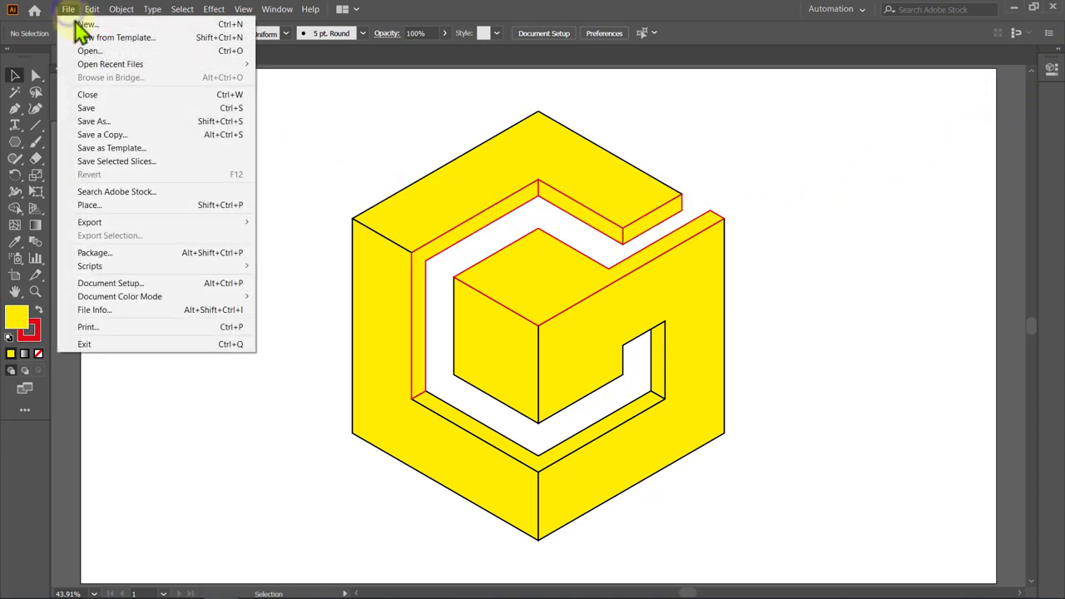
{"action": "left_click", "coordinate": [83, 208]}
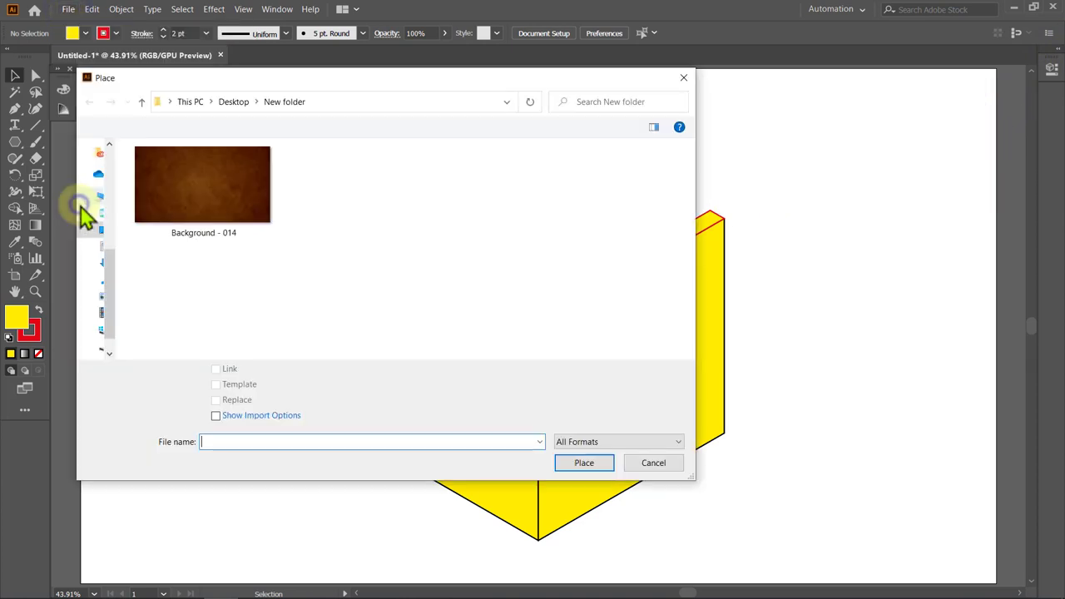
{"action": "left_click", "coordinate": [211, 183]}
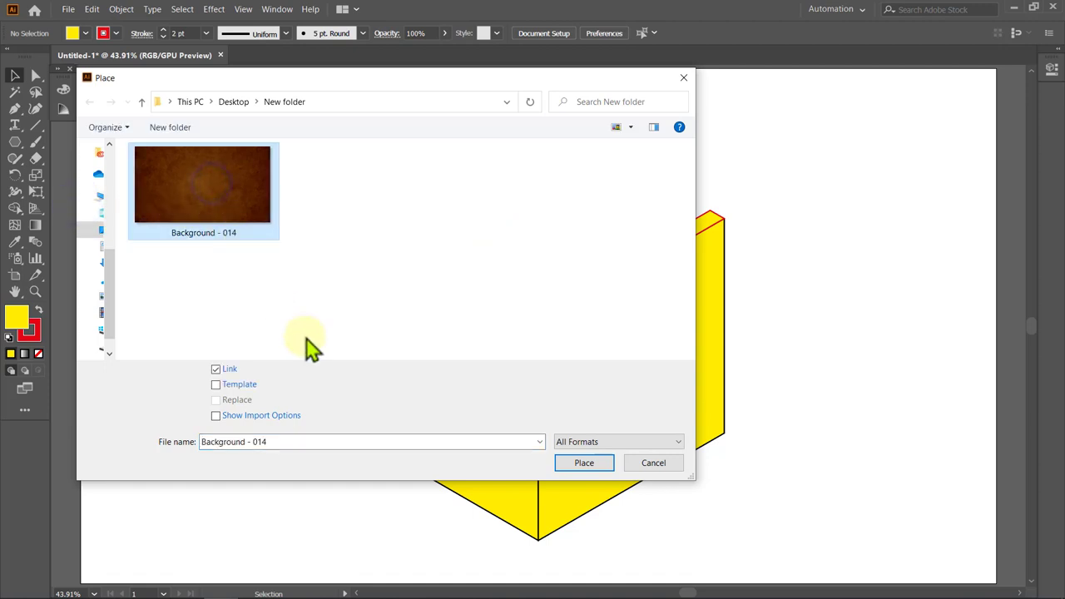
{"action": "left_click", "coordinate": [583, 463]}
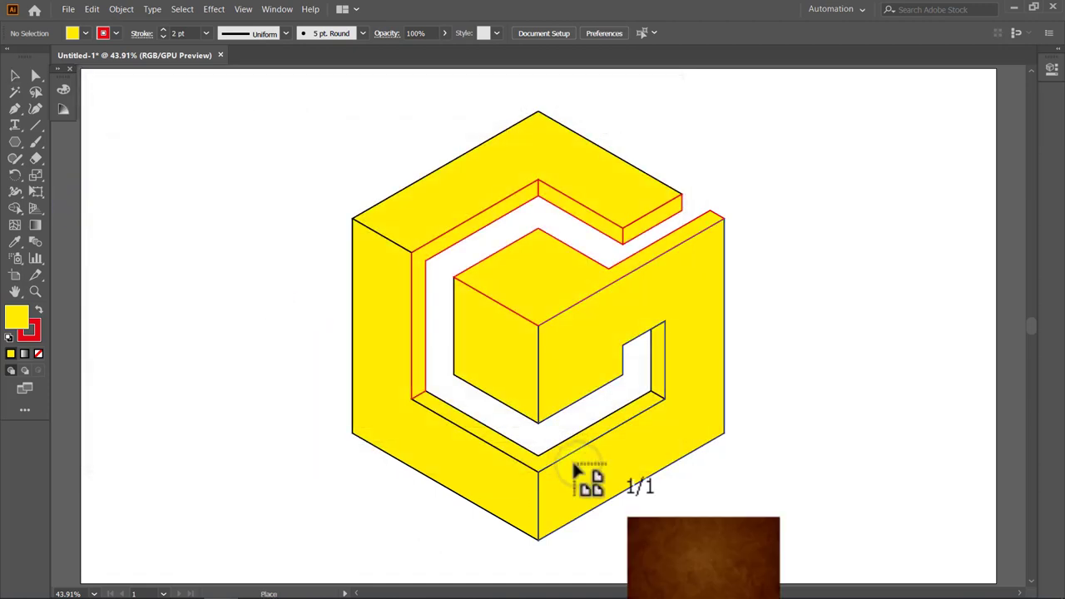
{"action": "left_click_drag", "start_coordinate": [246, 151], "coordinate": [764, 478]}
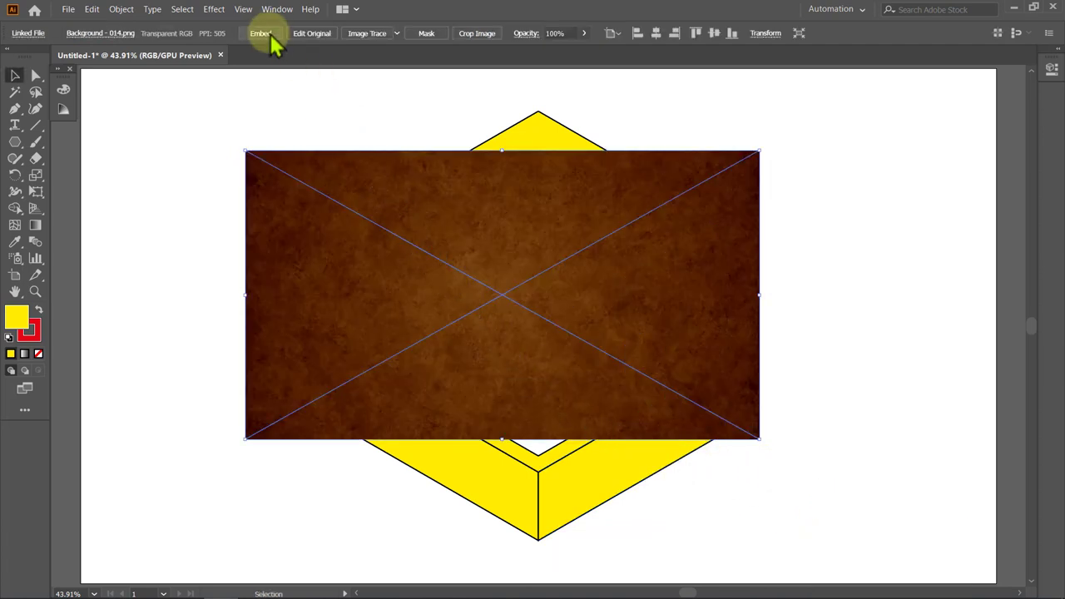
{"action": "left_click", "coordinate": [261, 35]}
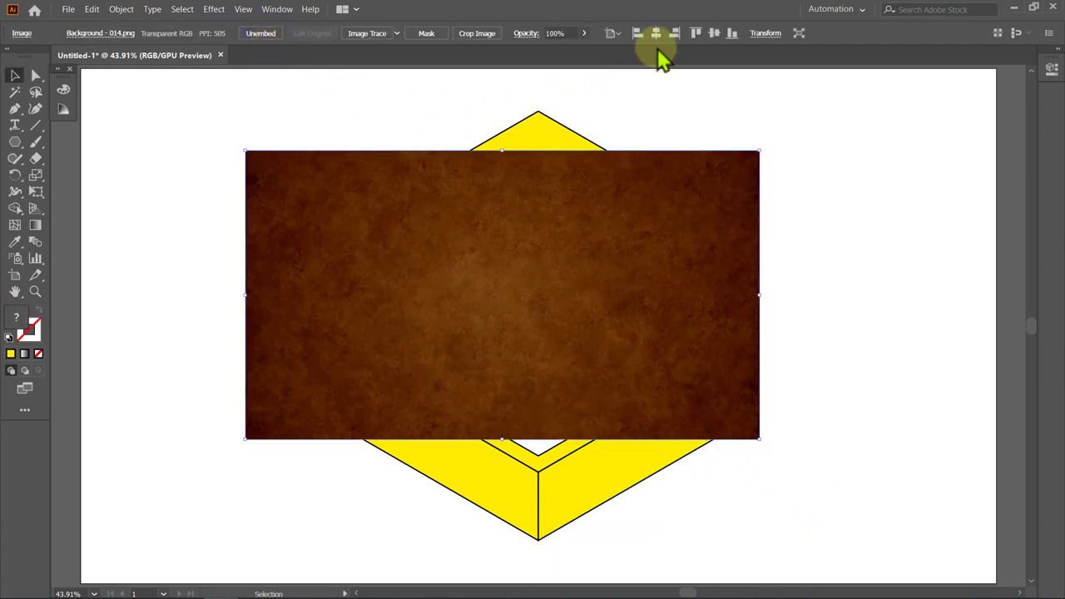
Centre the background, size it 1920 × 1080 px, and send it behind the G.
{"action": "left_click", "coordinate": [656, 34]}
{"action": "left_click", "coordinate": [713, 35]}
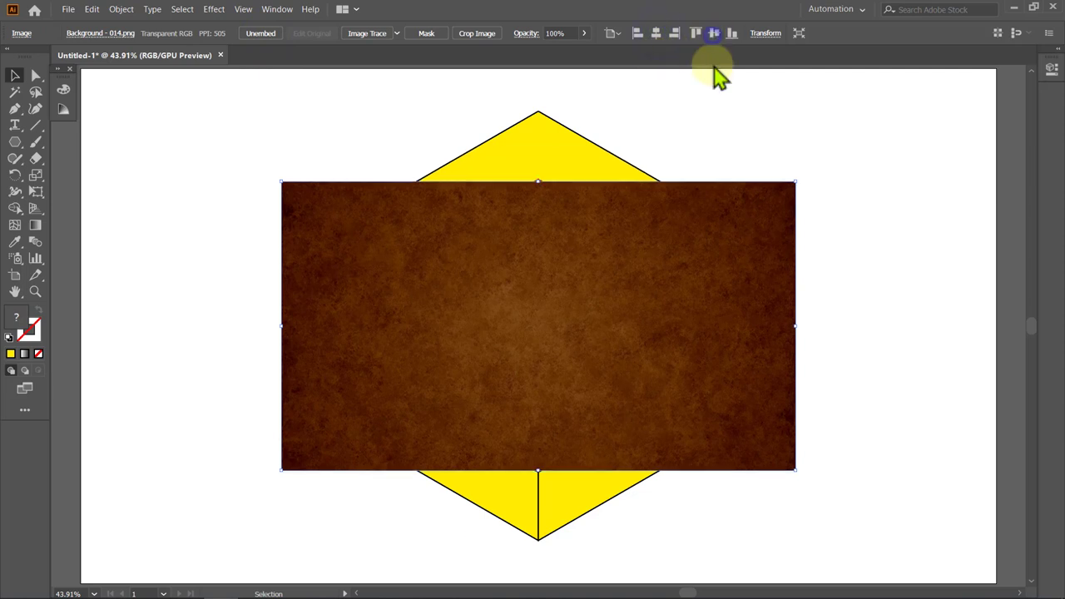
{"action": "left_click", "coordinate": [1055, 58]}
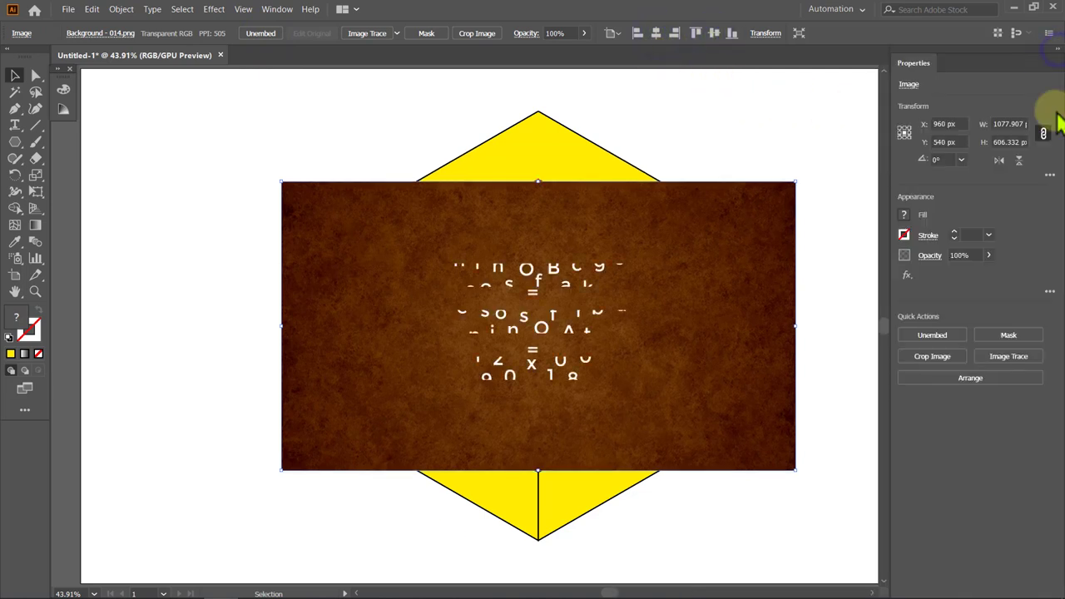
{"action": "left_click", "coordinate": [1005, 122]}
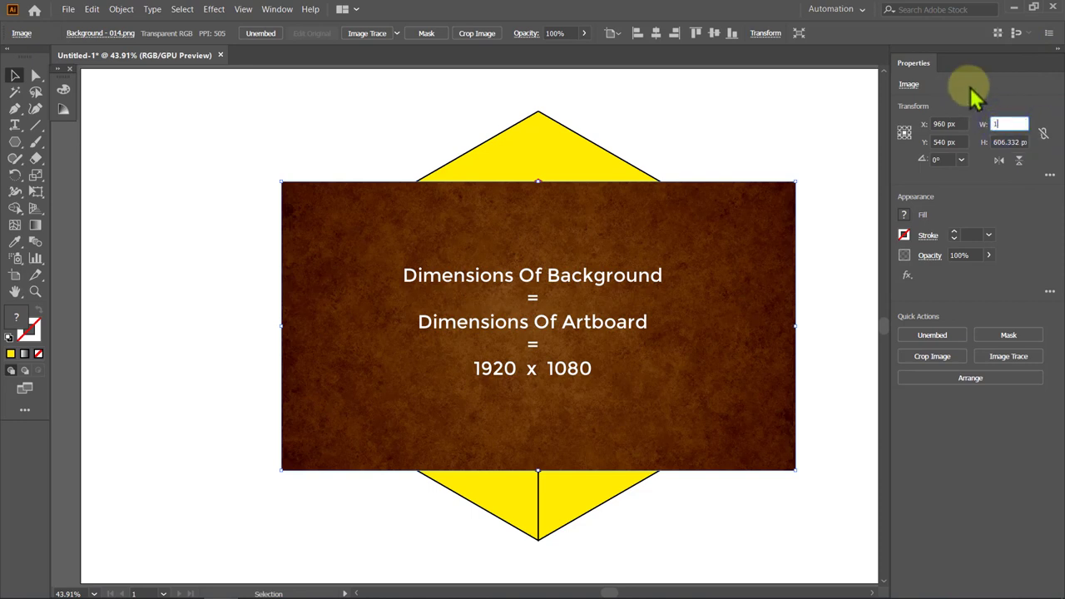
{"action": "type", "text": "920"}
{"action": "key", "text": "Return"}
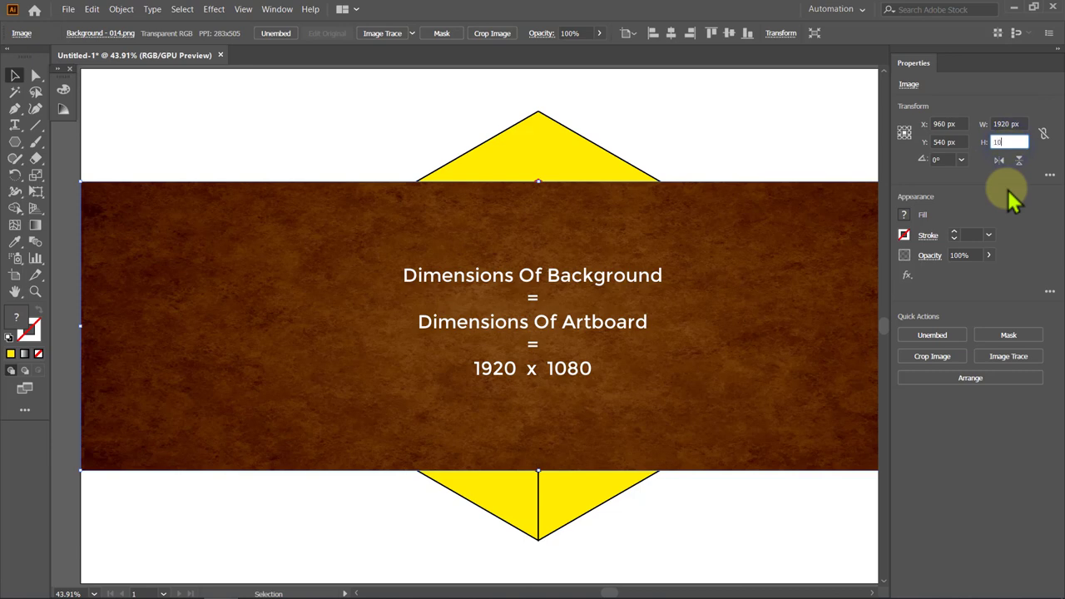
{"action": "key", "text": "Return"}
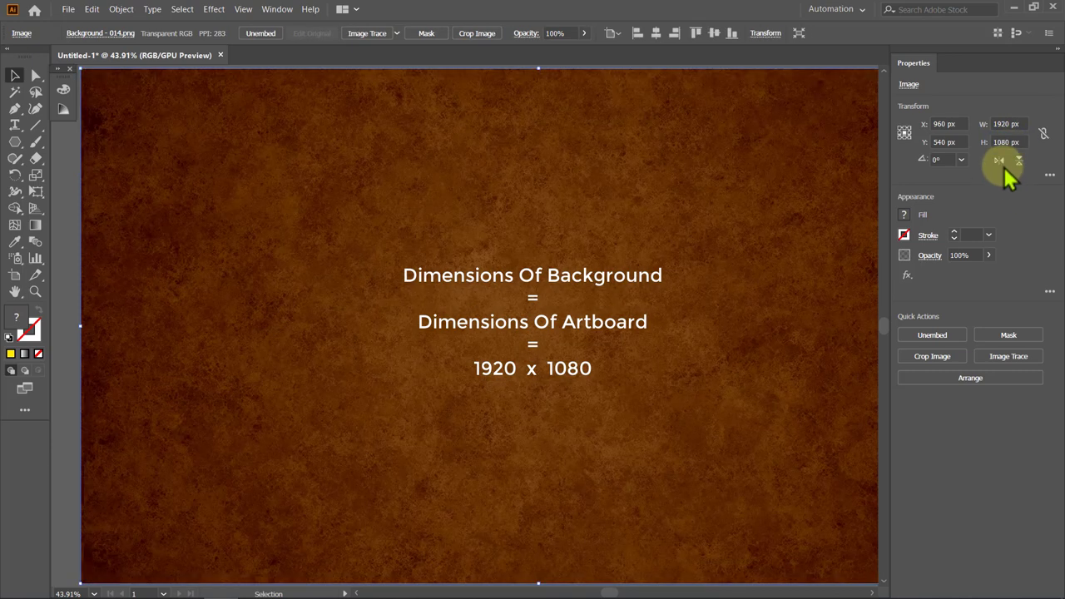
{"action": "left_click", "coordinate": [1057, 51]}
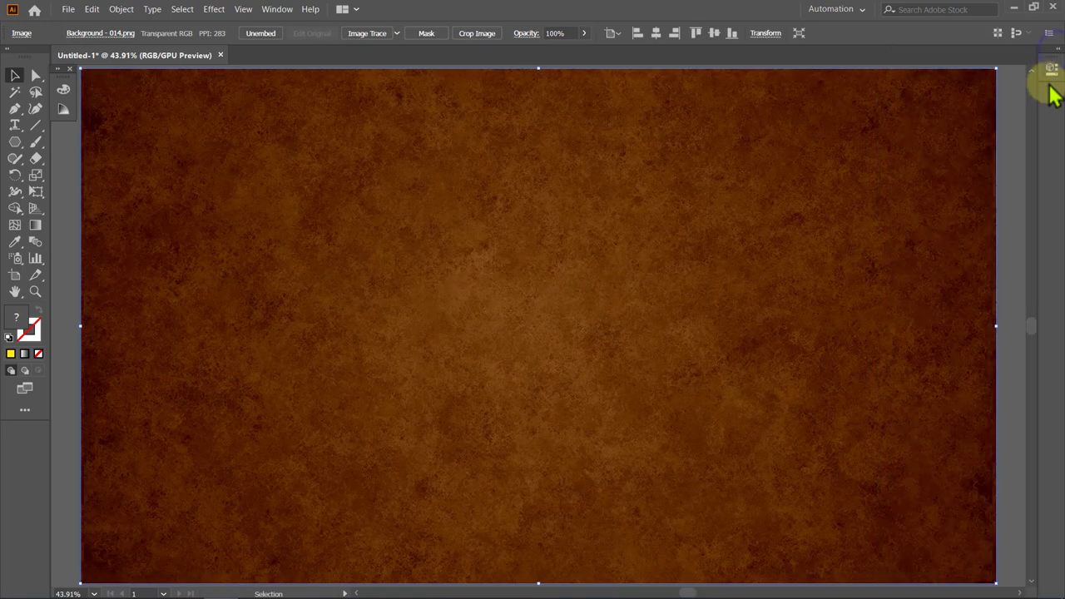
{"action": "key", "text": "ctrl+bracketleft"}
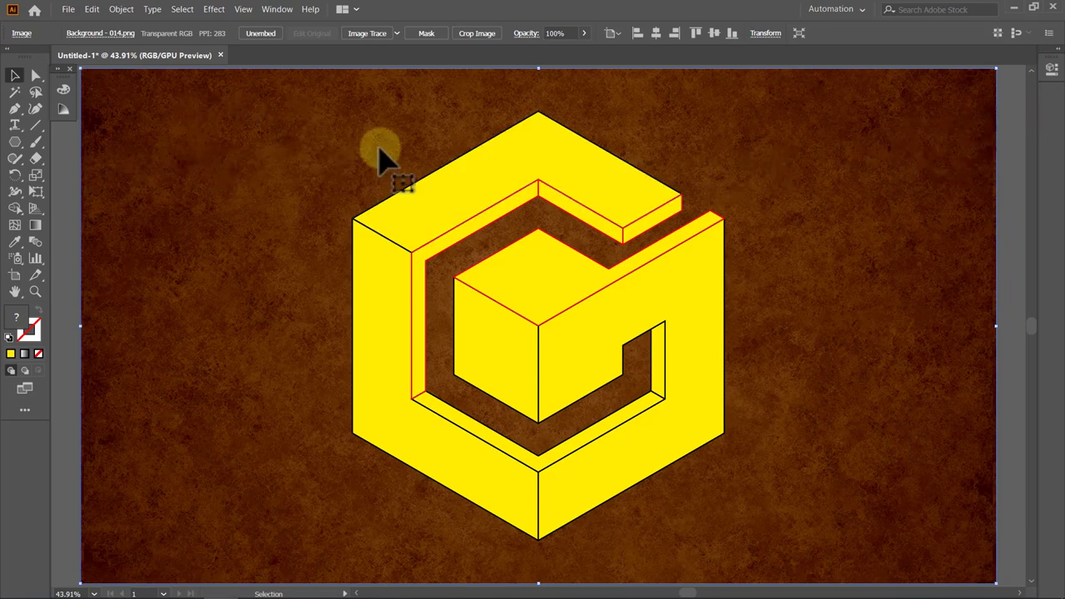
Lock the background image and ungroup the G into separate faces.
{"action": "left_click", "coordinate": [121, 10]}
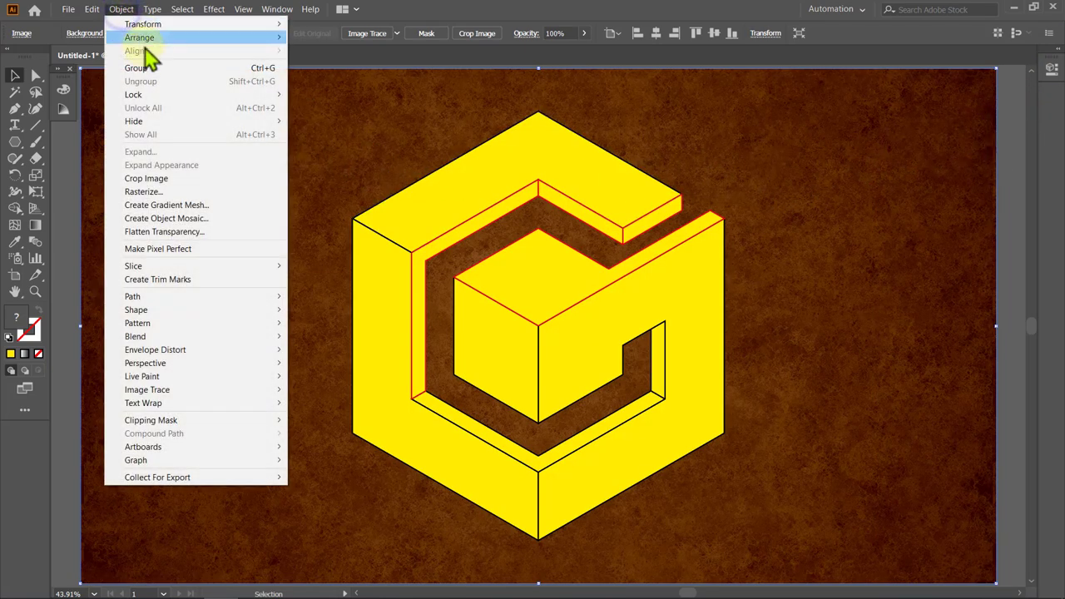
{"action": "mouse_move", "coordinate": [134, 94]}
{"action": "left_click", "coordinate": [301, 94]}
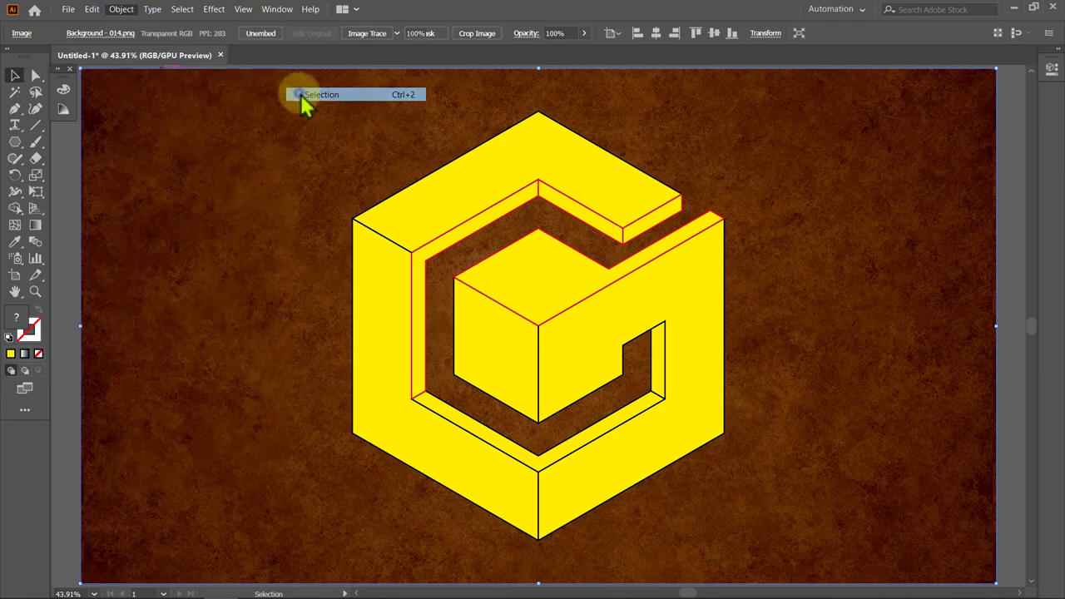
{"action": "left_click", "coordinate": [438, 210]}
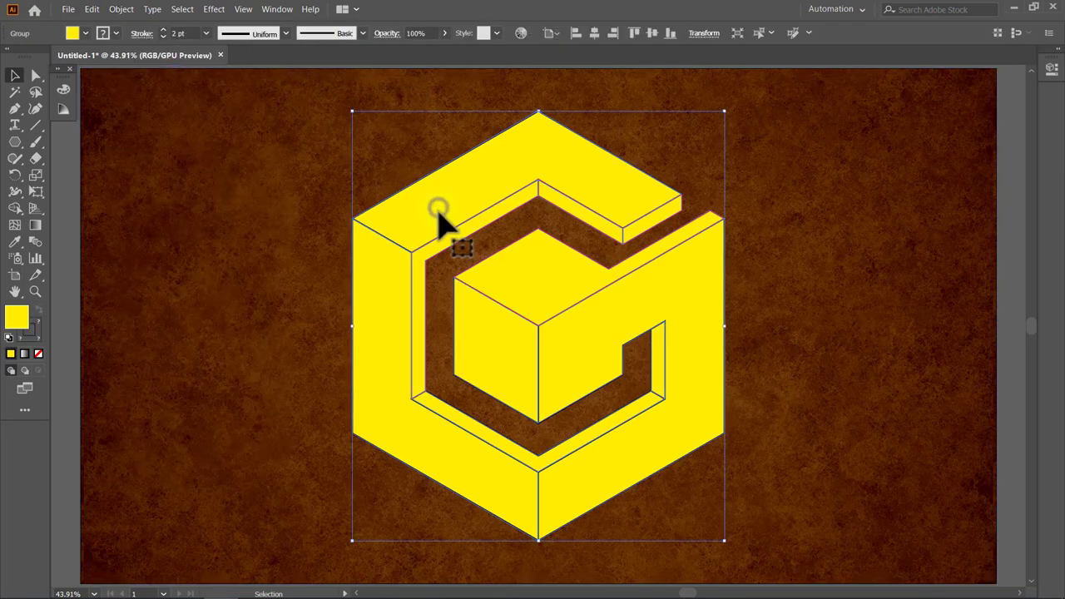
{"action": "left_click", "coordinate": [122, 14]}
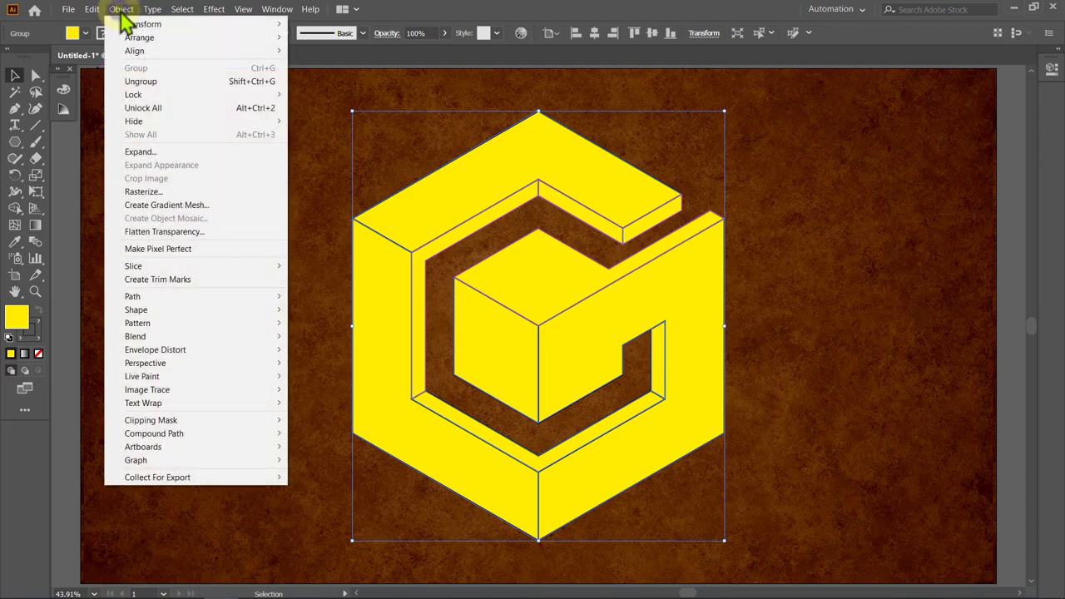
{"action": "left_click", "coordinate": [166, 81]}
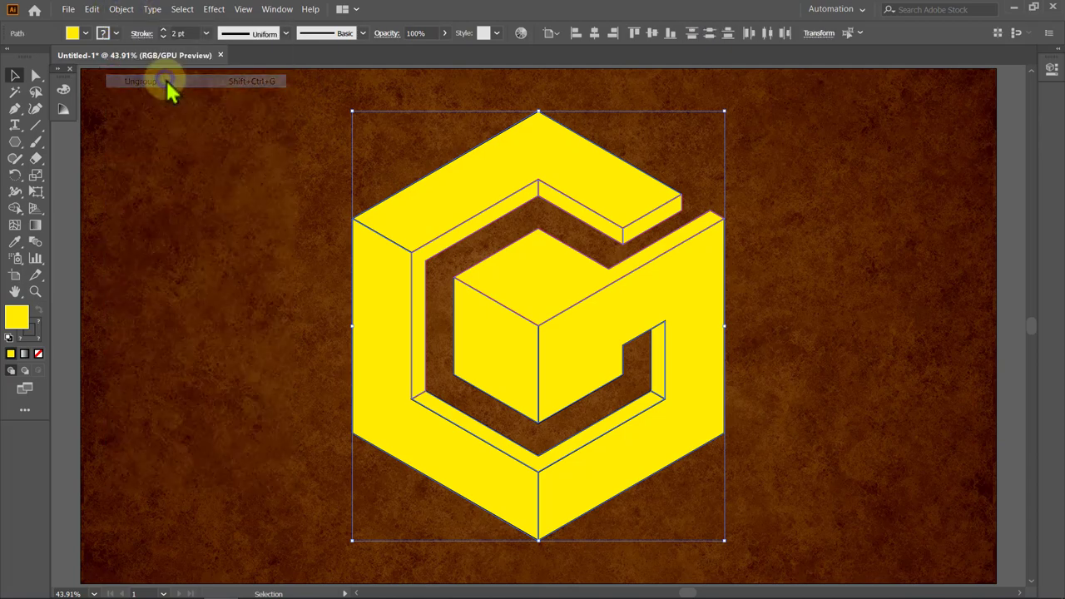
Fill the G's top face white with no outline.
{"action": "left_click", "coordinate": [201, 133]}
{"action": "left_click", "coordinate": [441, 208]}
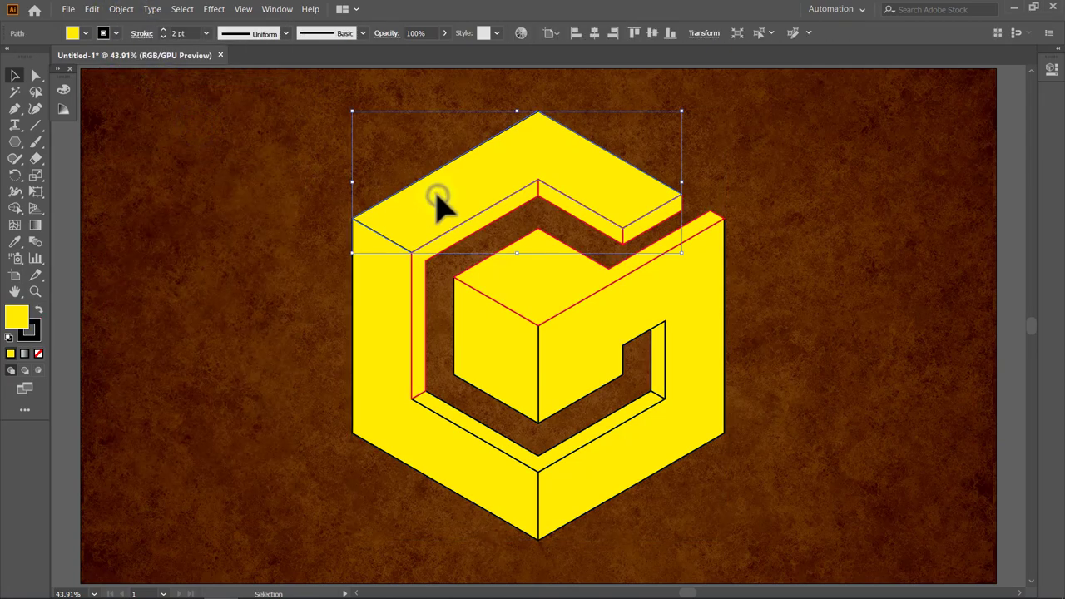
{"action": "left_click", "coordinate": [56, 73]}
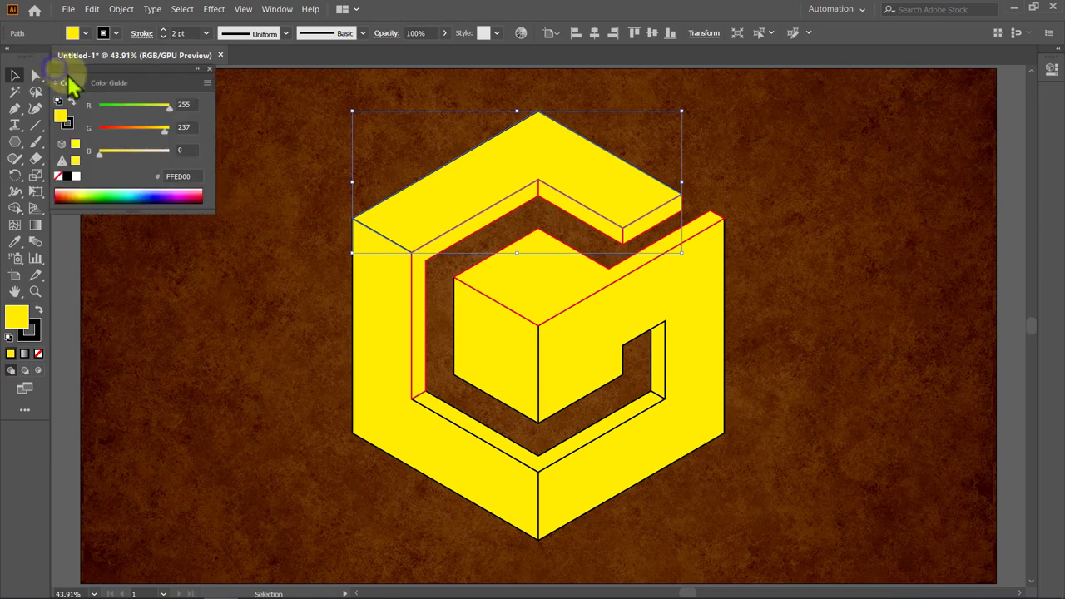
{"action": "left_click", "coordinate": [59, 177]}
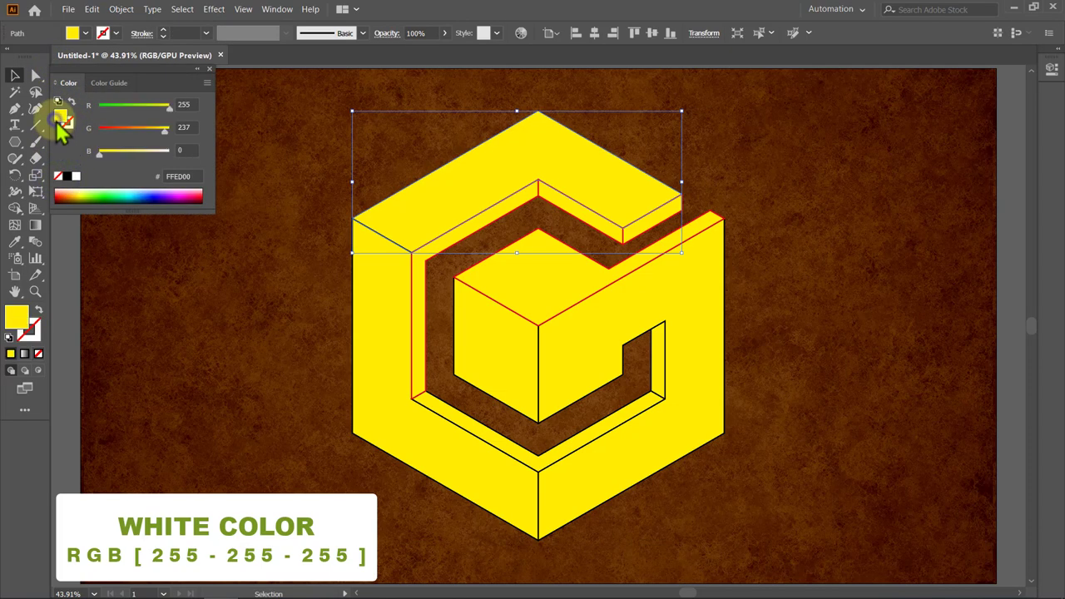
{"action": "left_click", "coordinate": [75, 178]}
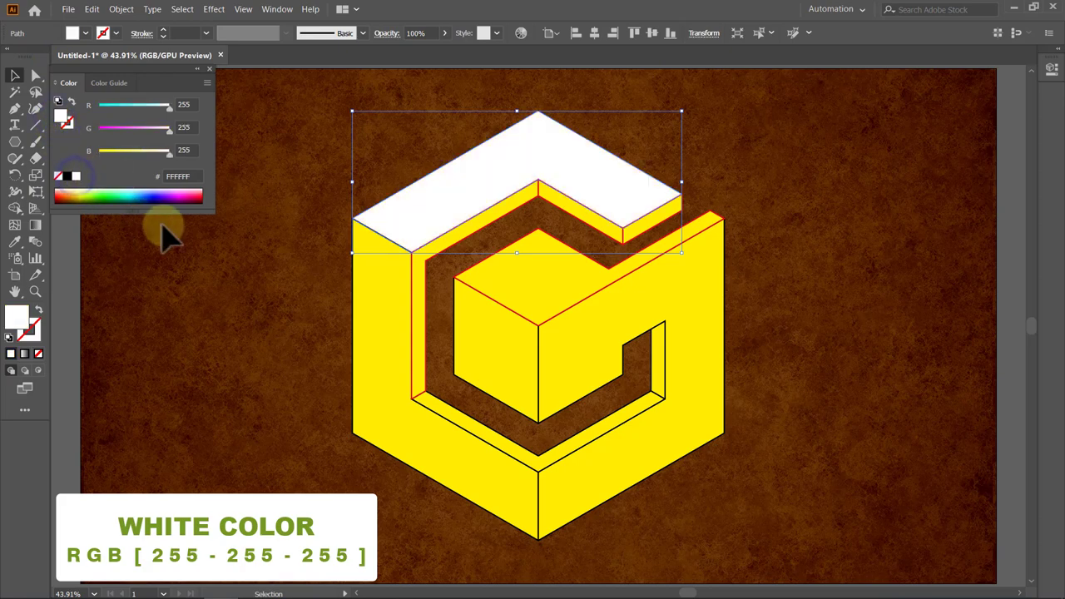
{"action": "left_click", "coordinate": [256, 223]}
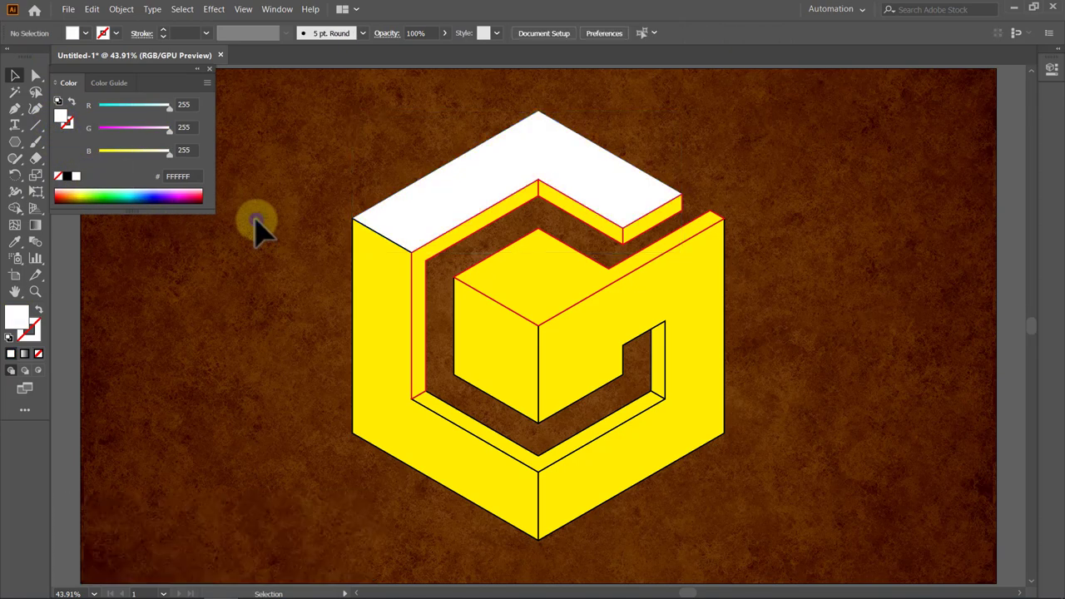
Eyedrop the white fill onto the inner cube's top and the G's lower inner ledge.
{"action": "left_click", "coordinate": [510, 268]}
{"action": "left_click", "coordinate": [14, 242]}
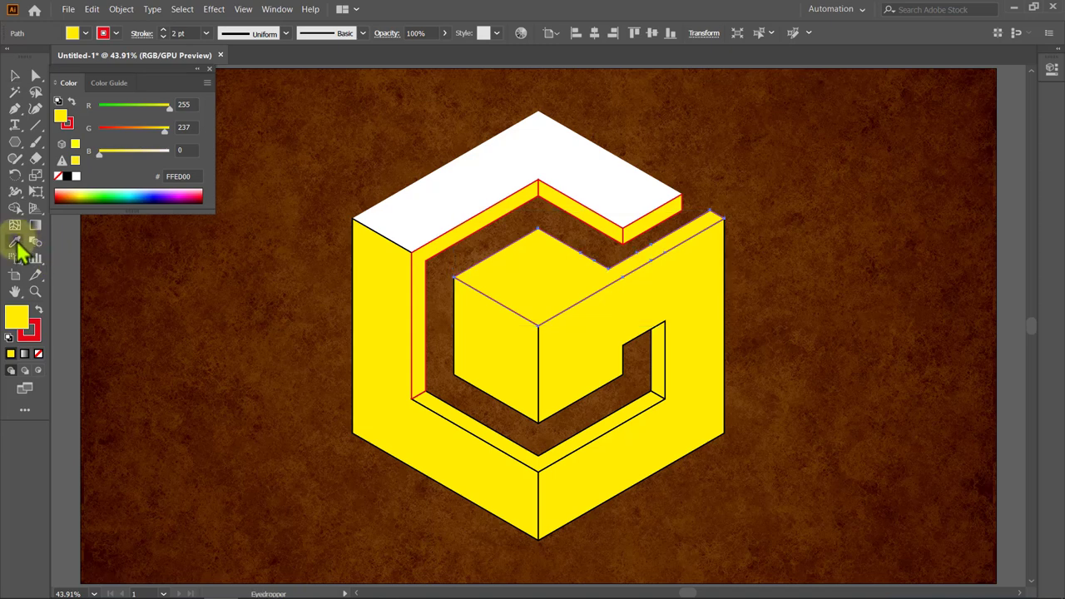
{"action": "left_click", "coordinate": [414, 204]}
{"action": "key", "text": "v"}
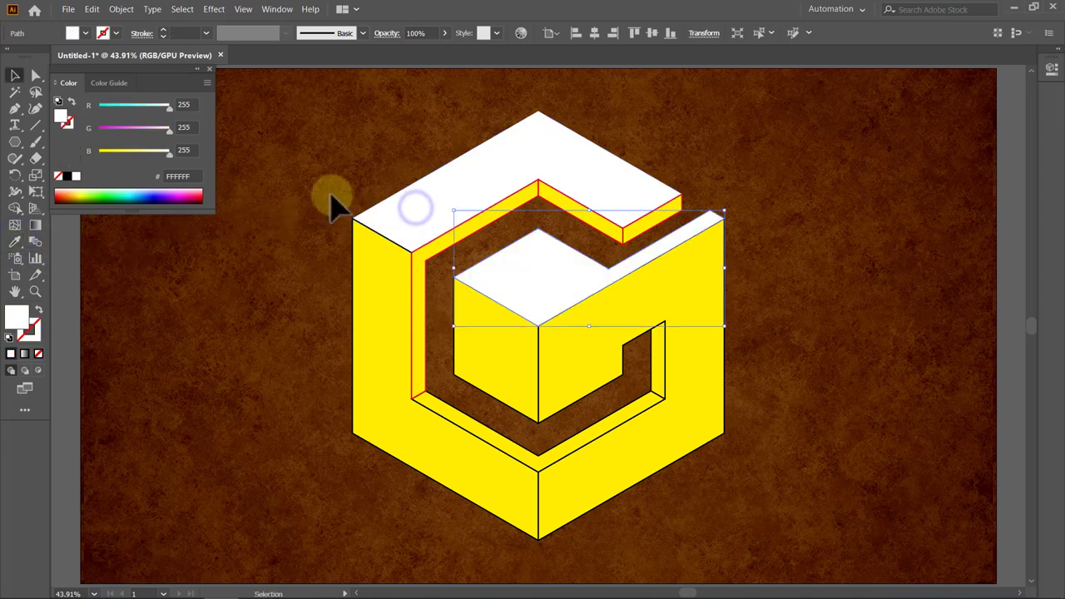
{"action": "left_click", "coordinate": [324, 200]}
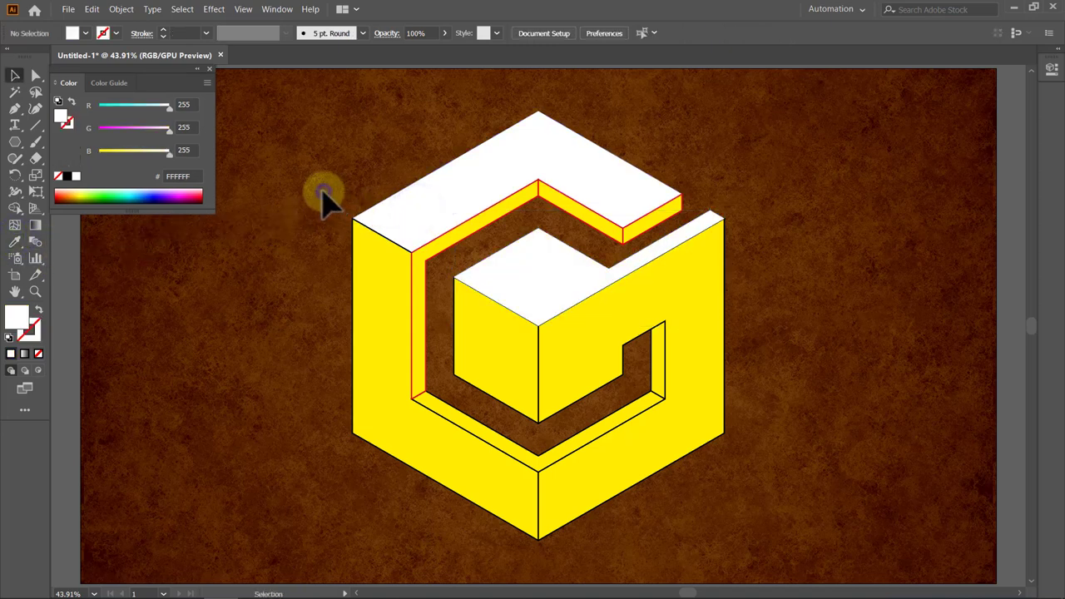
{"action": "left_click", "coordinate": [464, 418]}
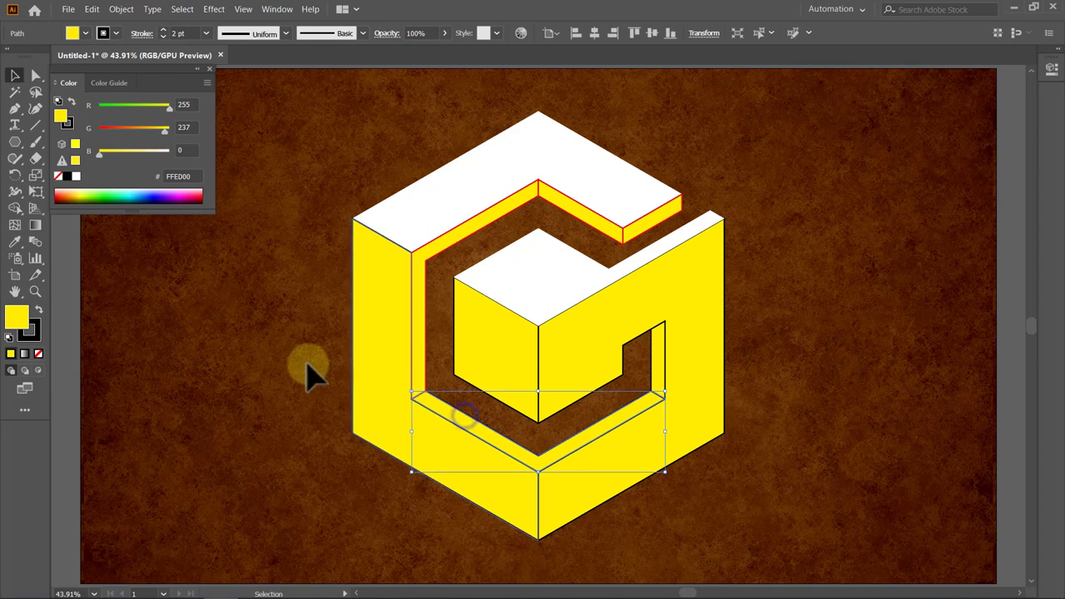
{"action": "left_click", "coordinate": [15, 242]}
{"action": "left_click", "coordinate": [424, 217]}
{"action": "key", "text": "v"}
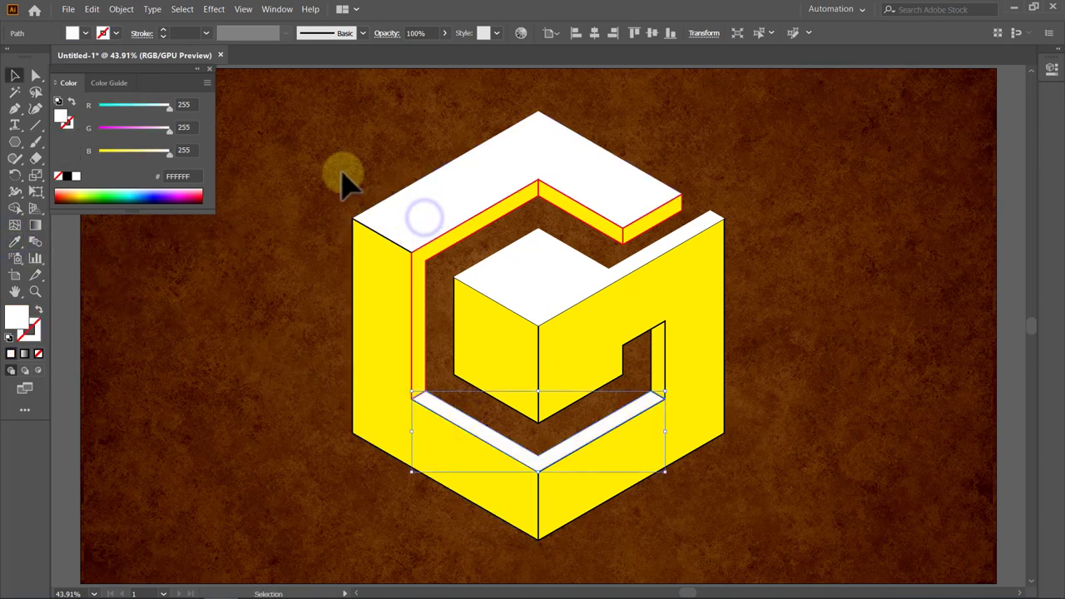
{"action": "left_click", "coordinate": [320, 161]}
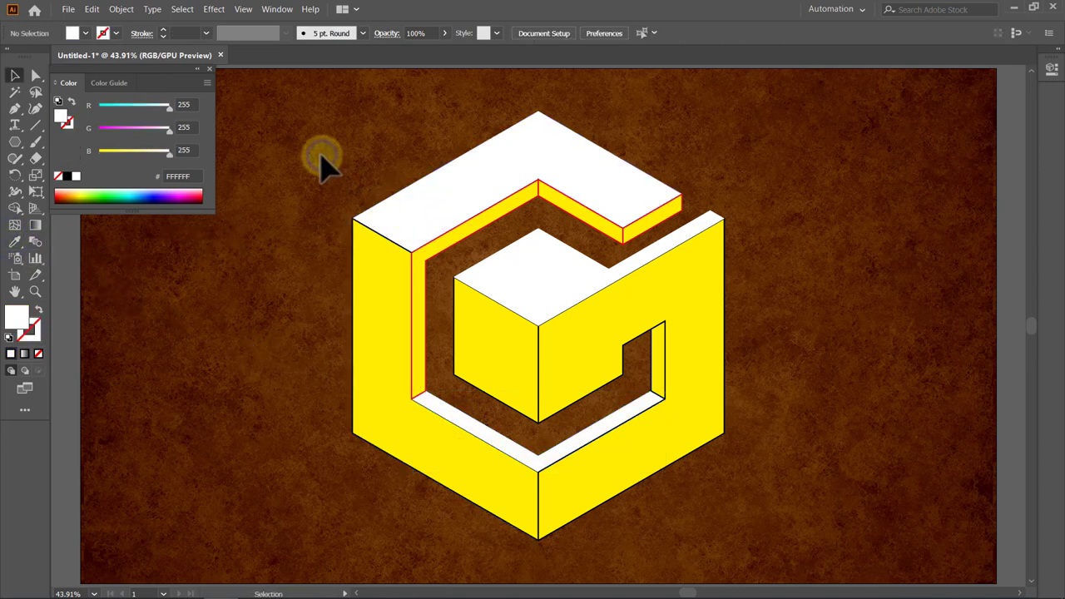
{"action": "left_click", "coordinate": [582, 349]}
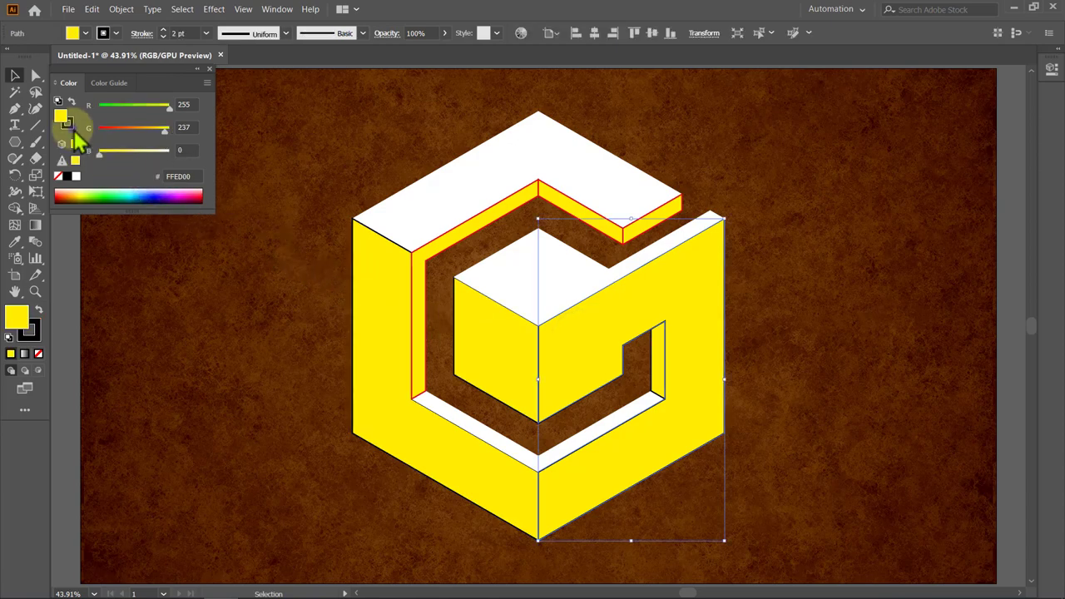
Remove the right face's outline and fill it with RGB 204, 204, 204.
{"action": "left_click", "coordinate": [58, 175]}
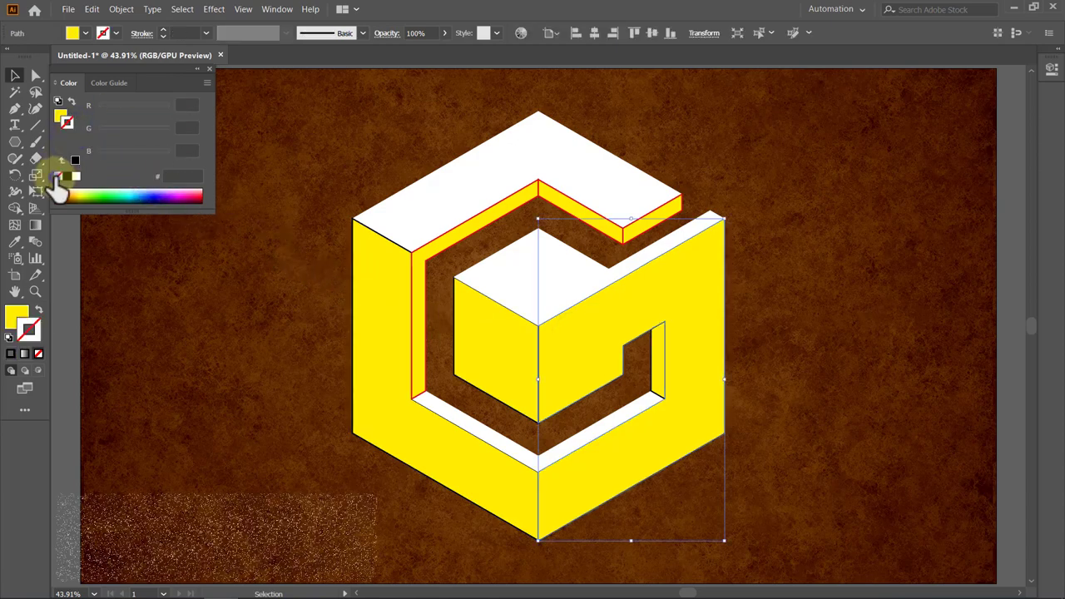
{"action": "left_click", "coordinate": [59, 116]}
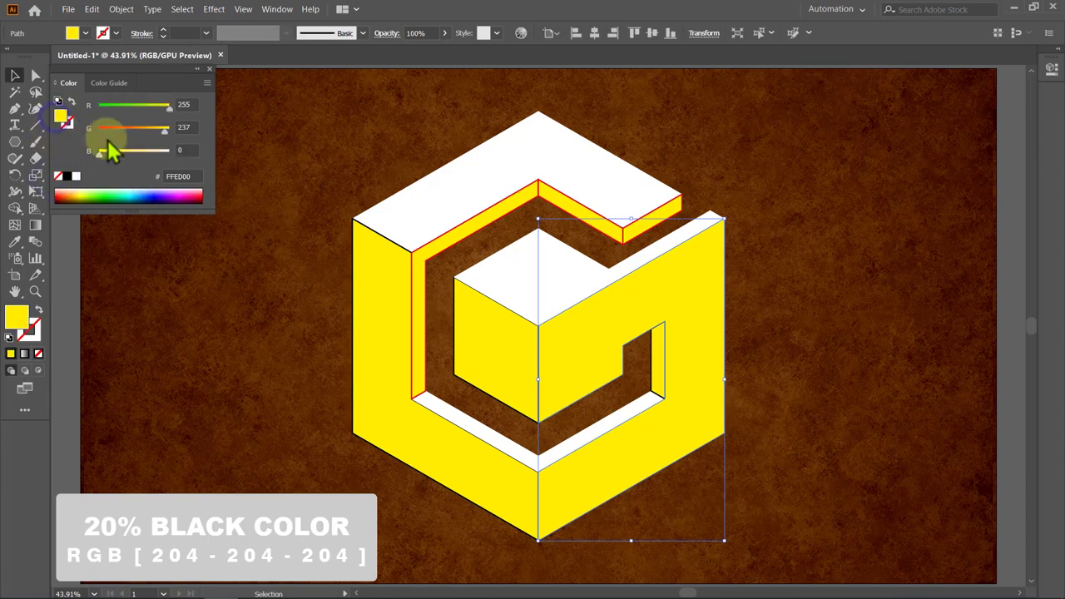
{"action": "left_click", "coordinate": [186, 104]}
{"action": "type", "text": "204"}
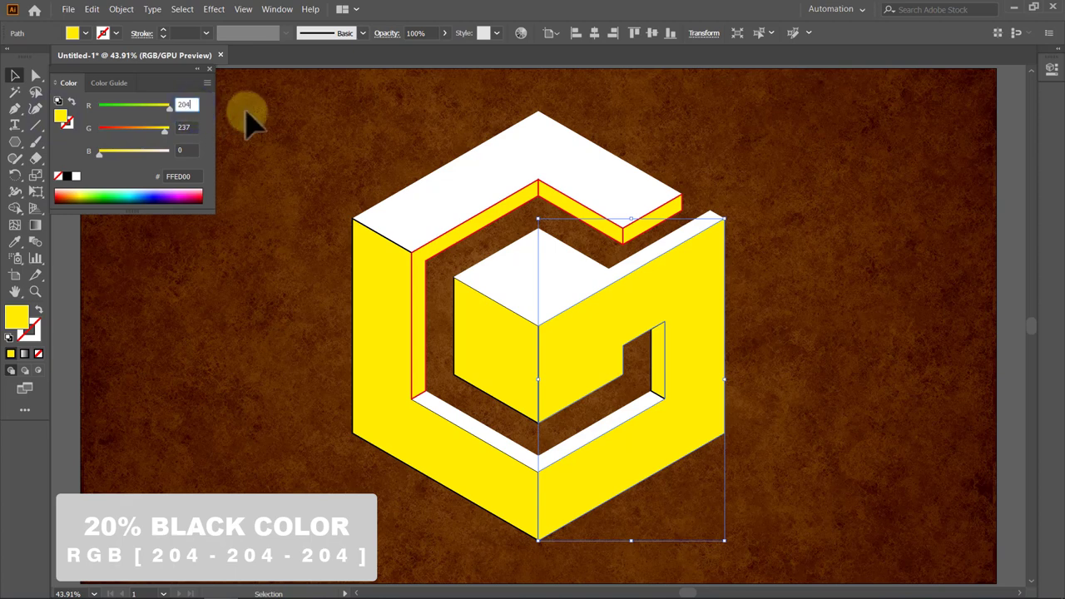
{"action": "key", "text": "Return"}
{"action": "left_click", "coordinate": [189, 127]}
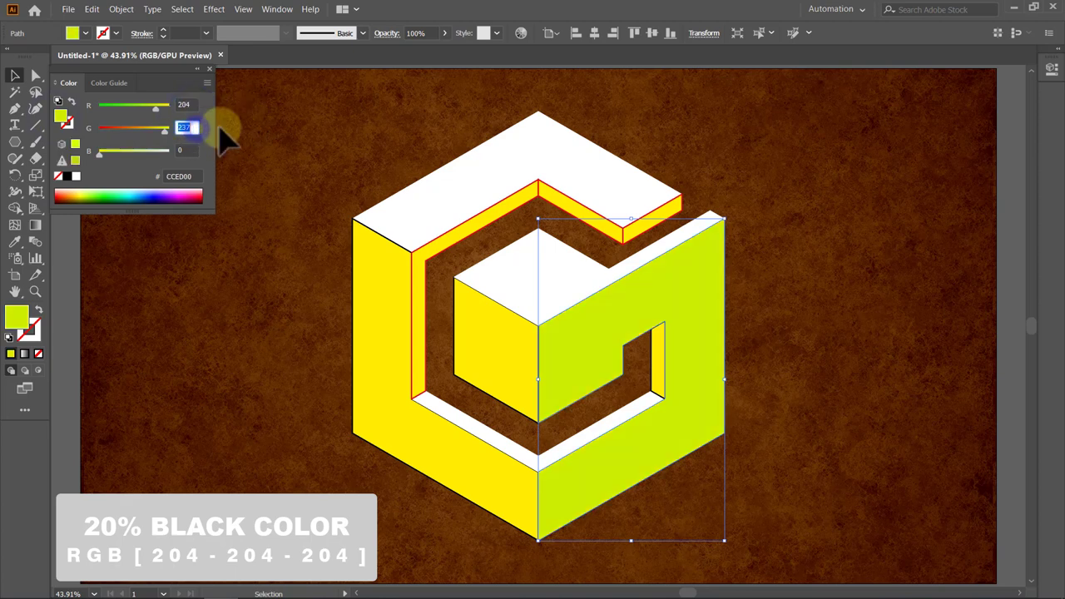
{"action": "type", "text": "204"}
{"action": "key", "text": "Return"}
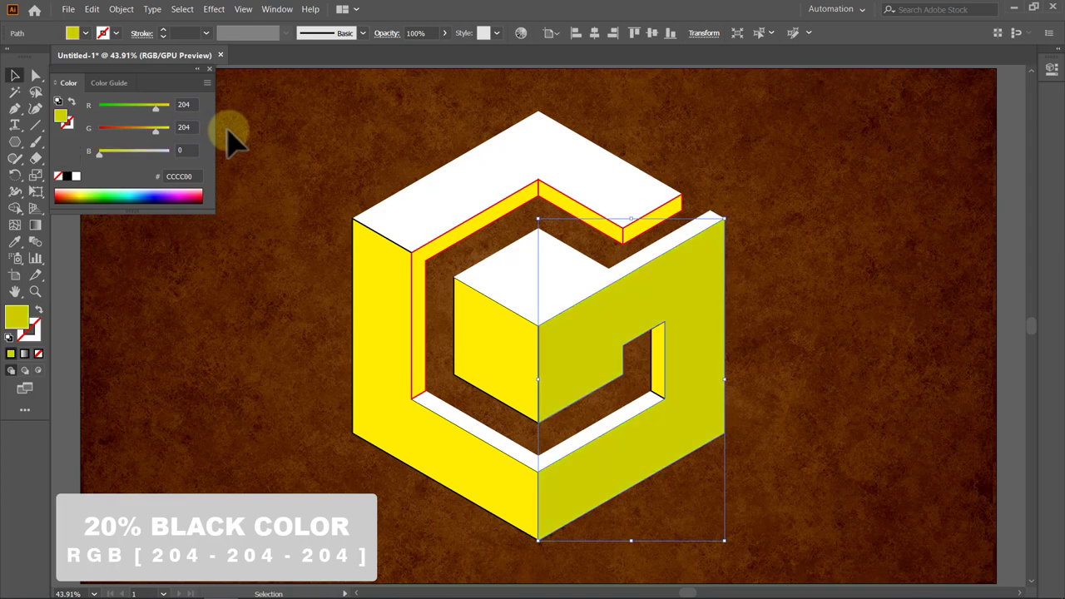
{"action": "left_click", "coordinate": [191, 151]}
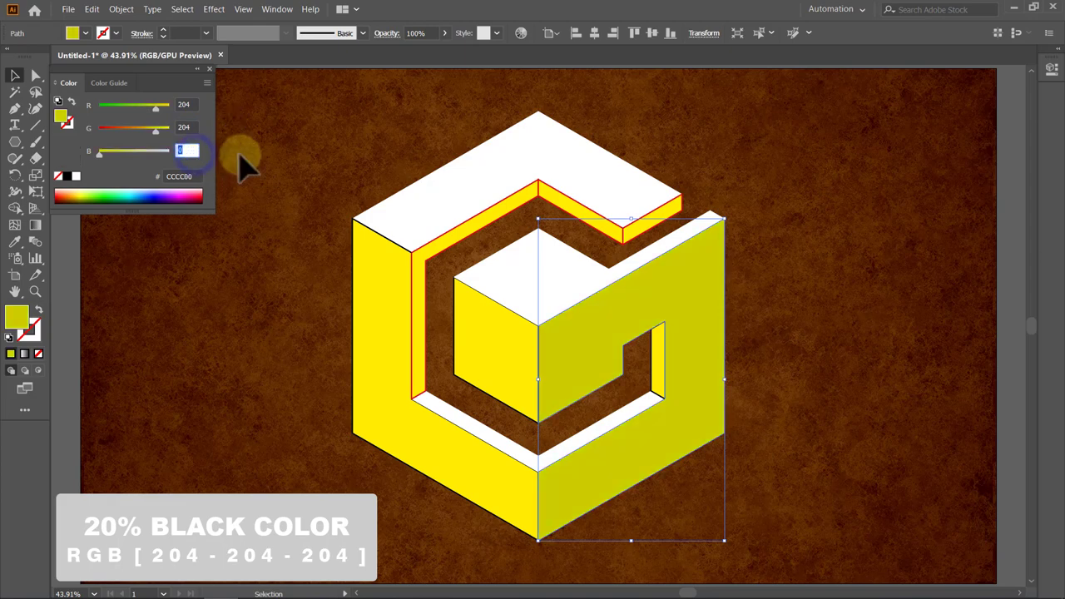
{"action": "type", "text": "204"}
{"action": "key", "text": "Return"}
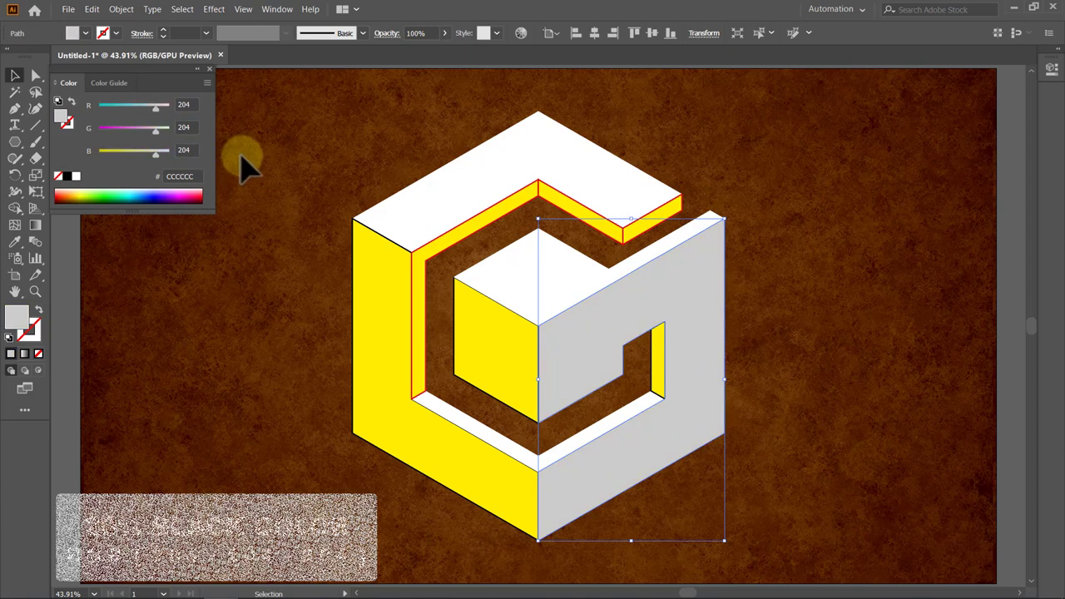
Eyedrop the light grey onto the G's inner left wall and top arm's inner strip.
{"action": "left_click", "coordinate": [243, 159]}
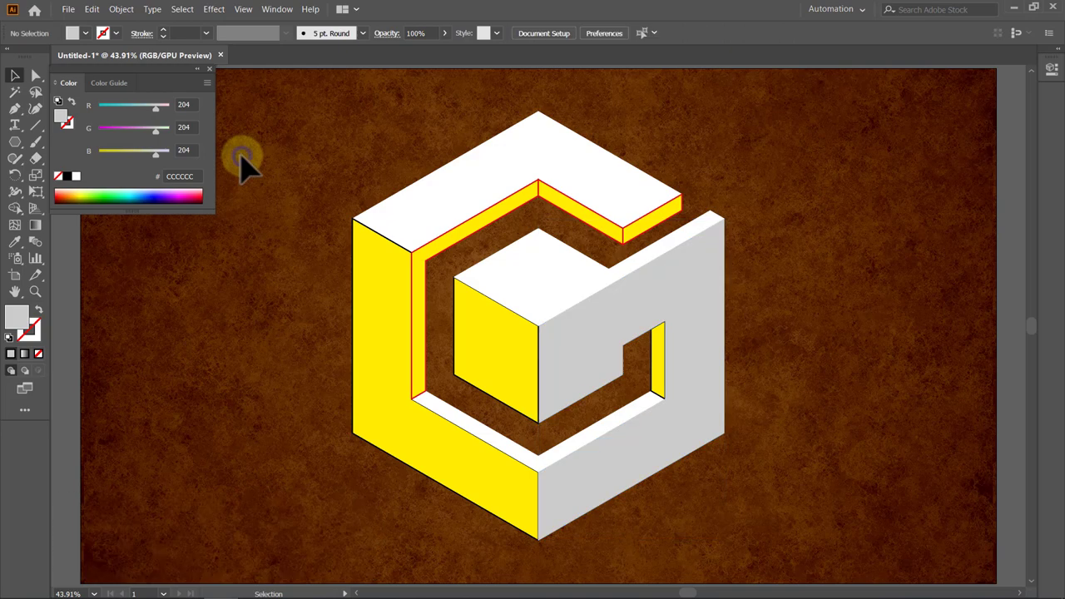
{"action": "left_click", "coordinate": [418, 273]}
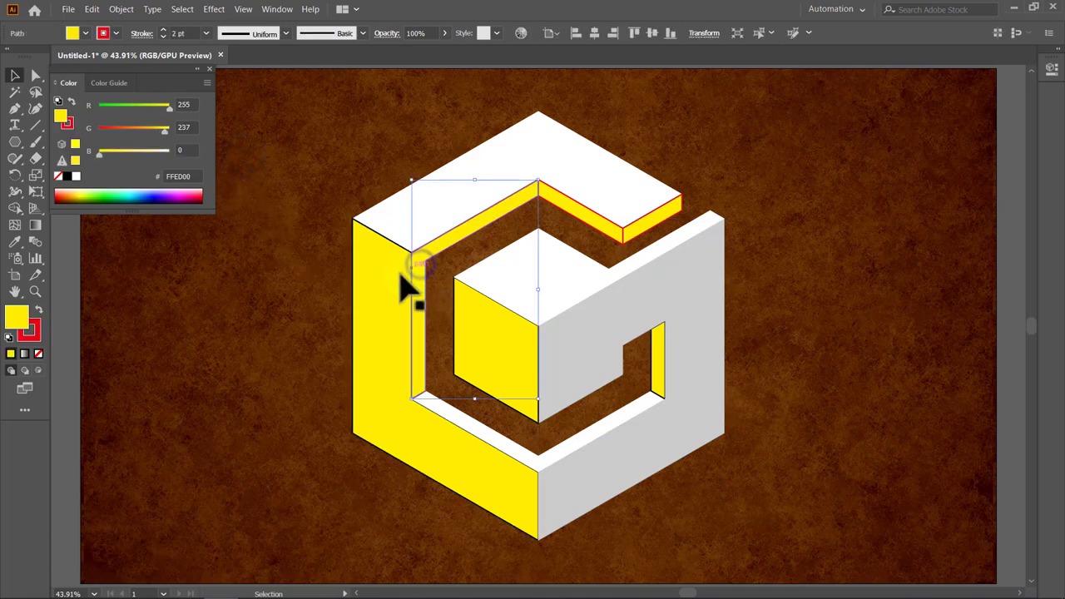
{"action": "left_click", "coordinate": [16, 242]}
{"action": "left_click", "coordinate": [571, 344]}
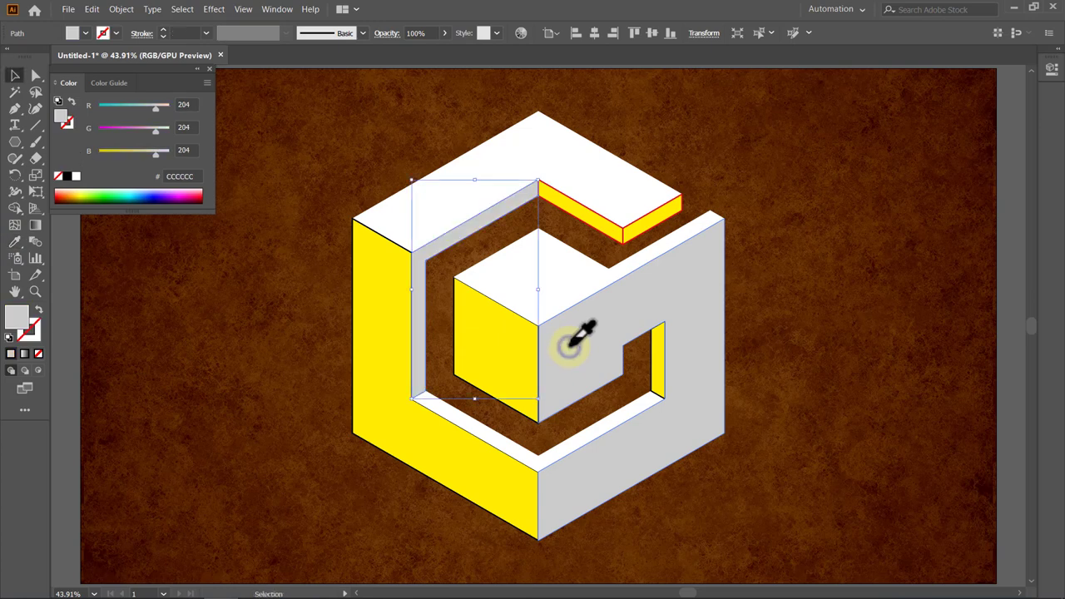
{"action": "key", "text": "v"}
{"action": "left_click", "coordinate": [313, 339]}
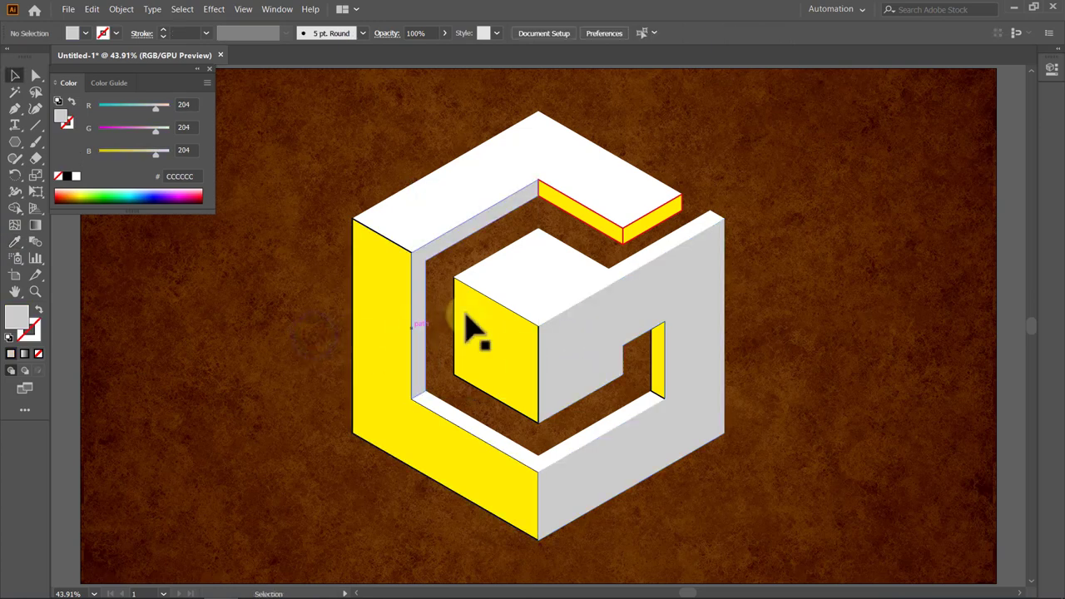
{"action": "left_click", "coordinate": [633, 237]}
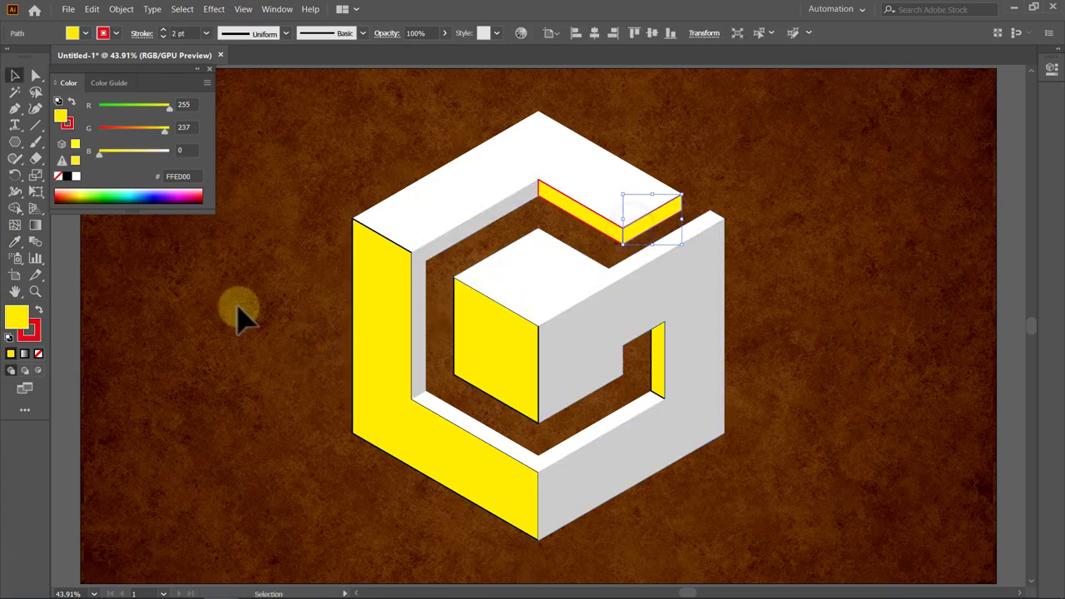
{"action": "left_click", "coordinate": [16, 243]}
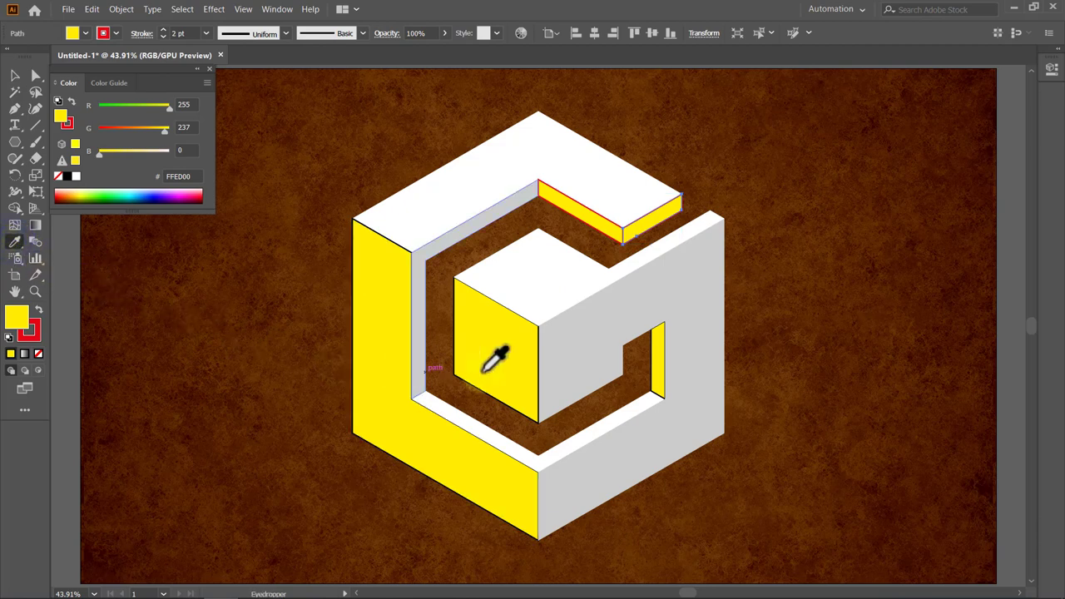
{"action": "left_click", "coordinate": [587, 351]}
{"action": "key", "text": "v"}
{"action": "left_click", "coordinate": [300, 351]}
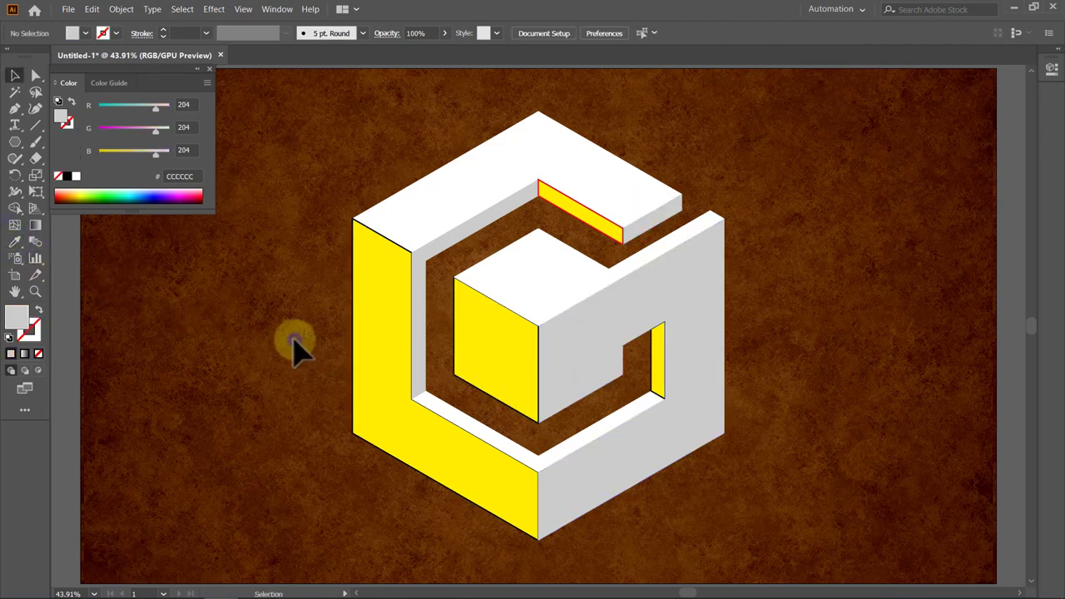
Give the G's large left face no outline and an RGB 153, 153, 153 fill.
{"action": "left_click", "coordinate": [381, 346]}
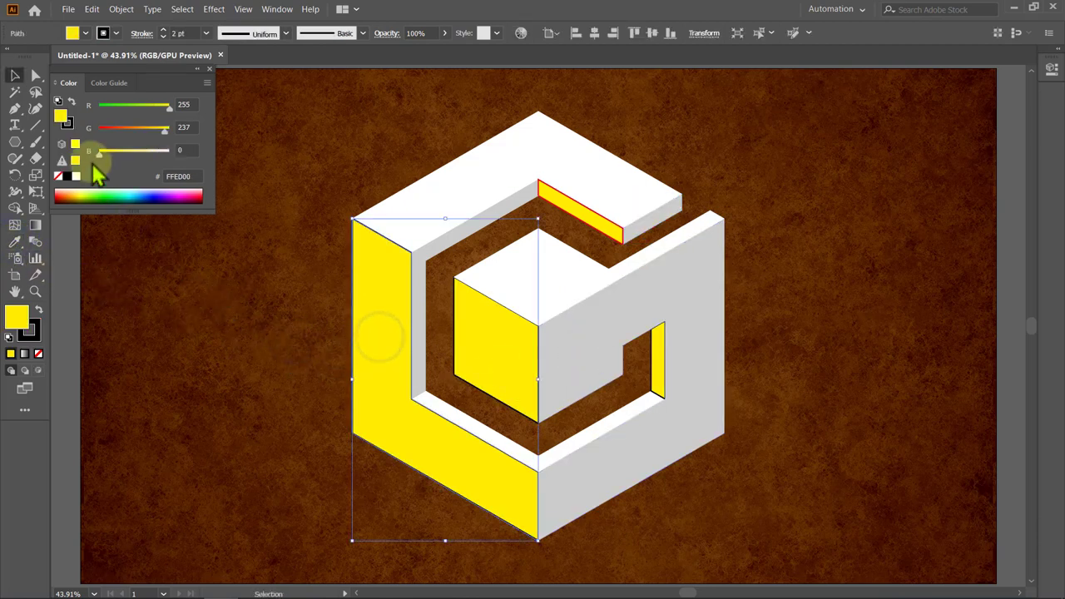
{"action": "left_click", "coordinate": [57, 176]}
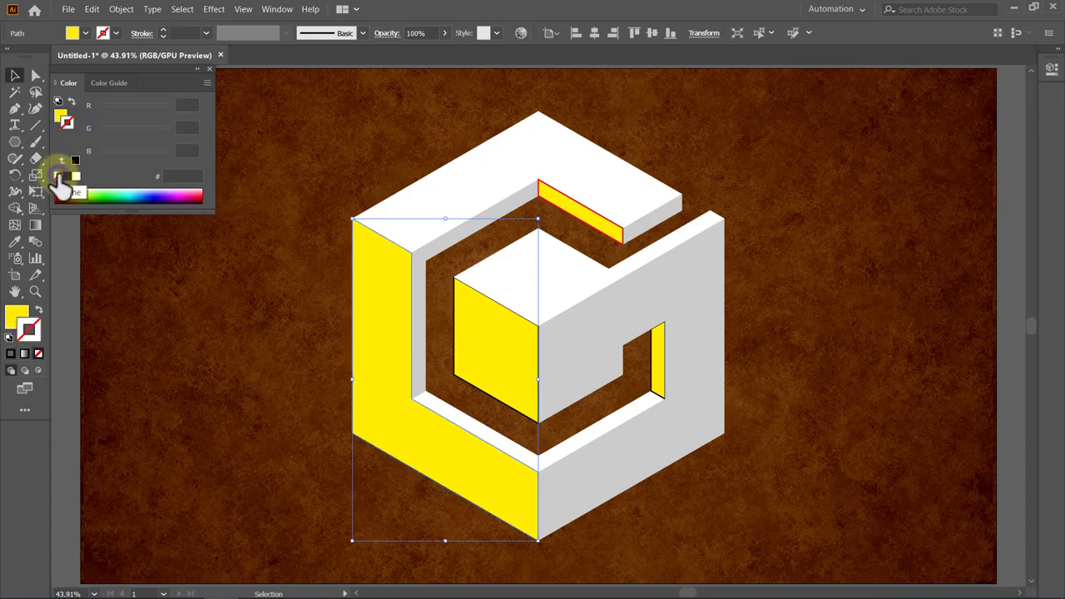
{"action": "left_click", "coordinate": [60, 118]}
{"action": "type", "text": "153"}
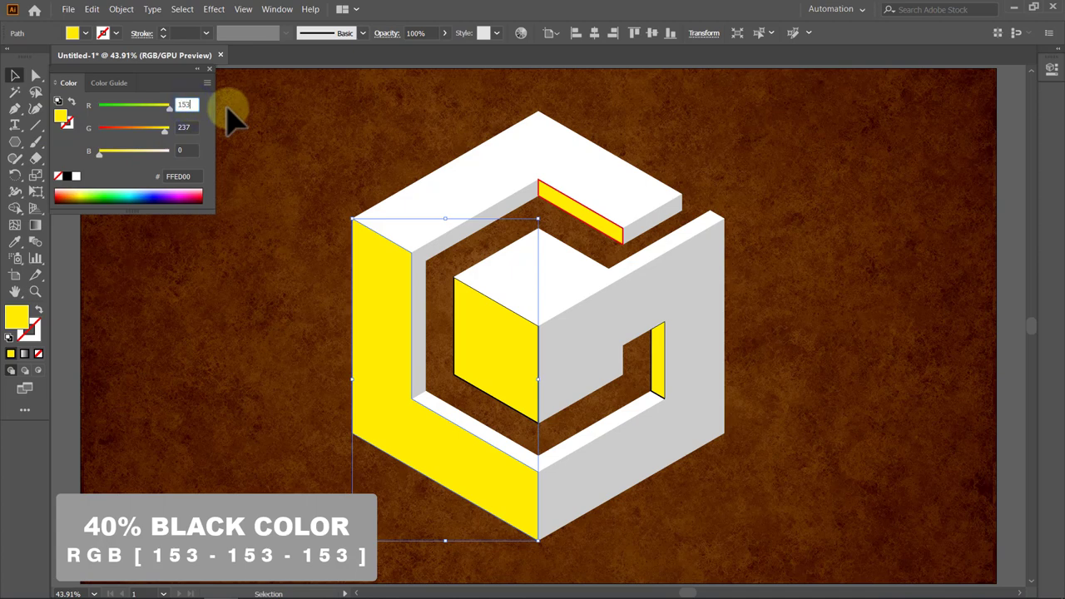
{"action": "key", "text": "Return"}
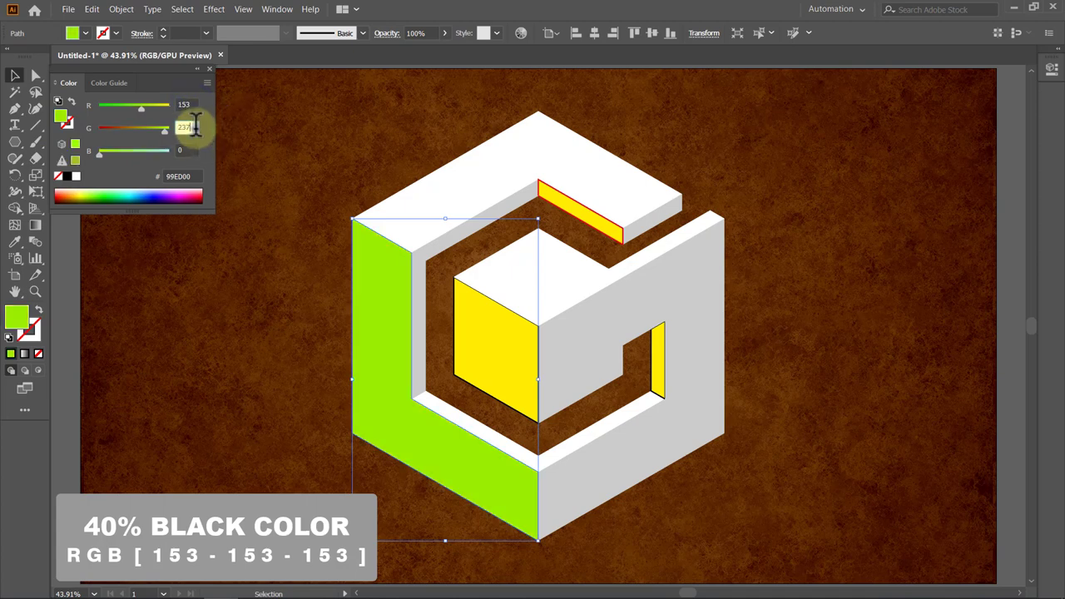
{"action": "type", "text": "153"}
{"action": "key", "text": "Return"}
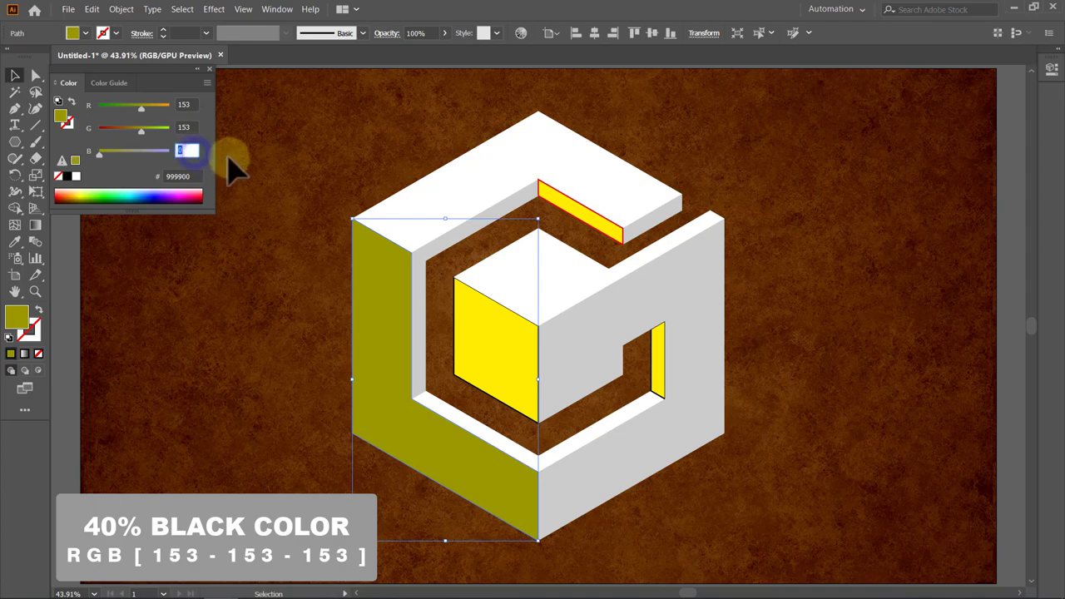
{"action": "type", "text": "153"}
{"action": "key", "text": "Return"}
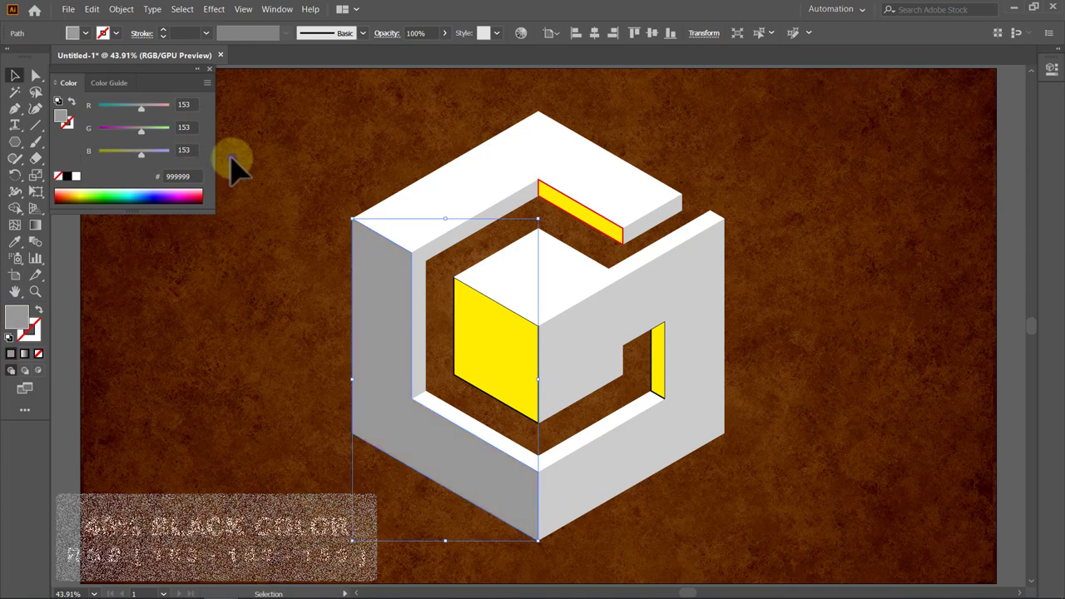
{"action": "left_click", "coordinate": [233, 166]}
Eyedrop the darker left-face grey onto the inner cube's left face and the top strip.
{"action": "left_click", "coordinate": [485, 341]}
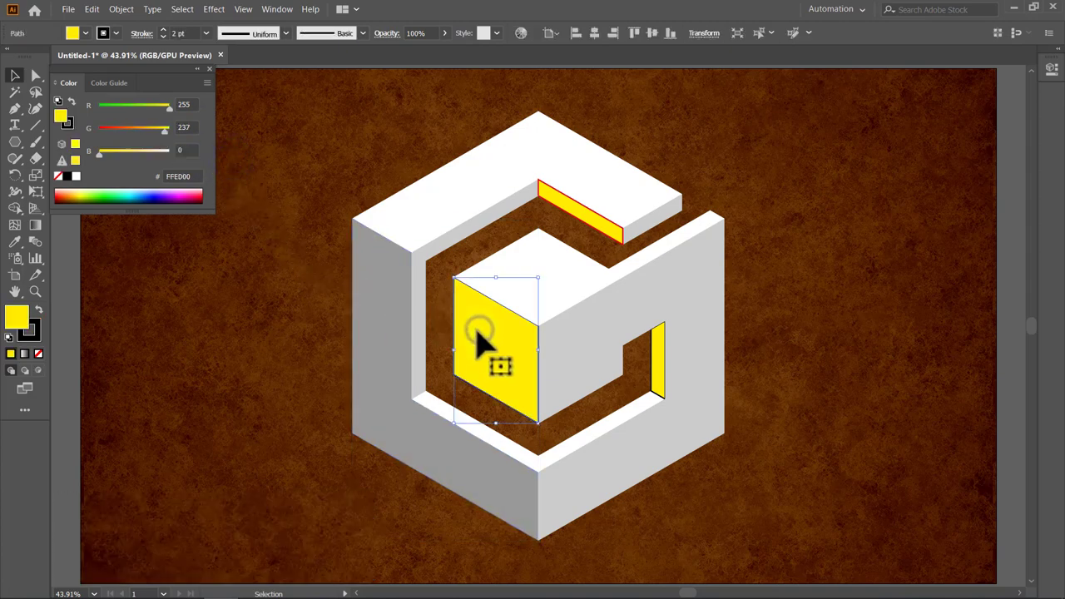
{"action": "left_click", "coordinate": [14, 246]}
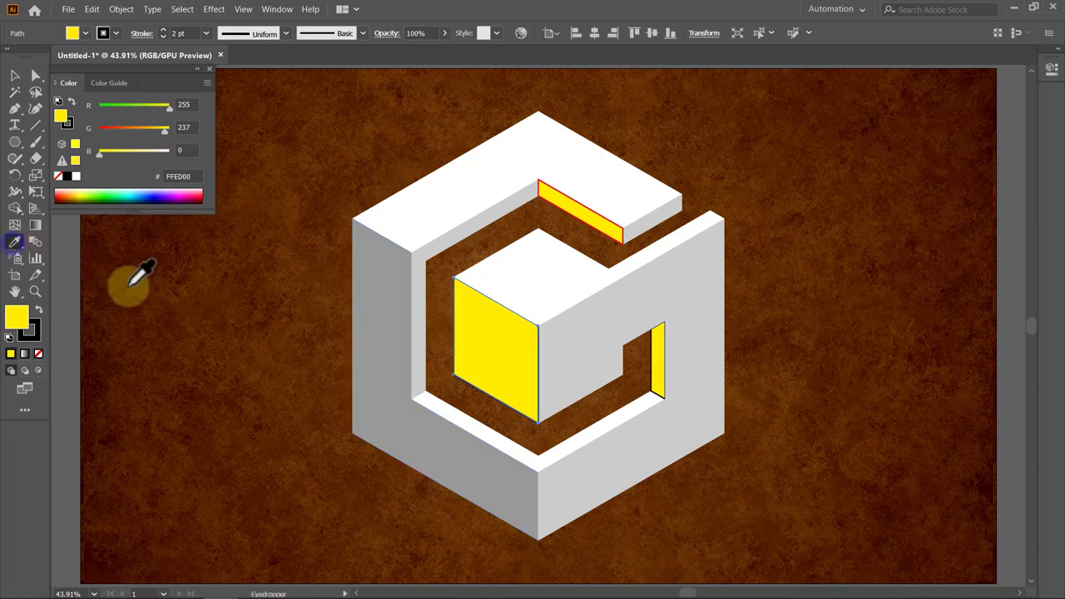
{"action": "left_click", "coordinate": [369, 307]}
{"action": "key", "text": "v"}
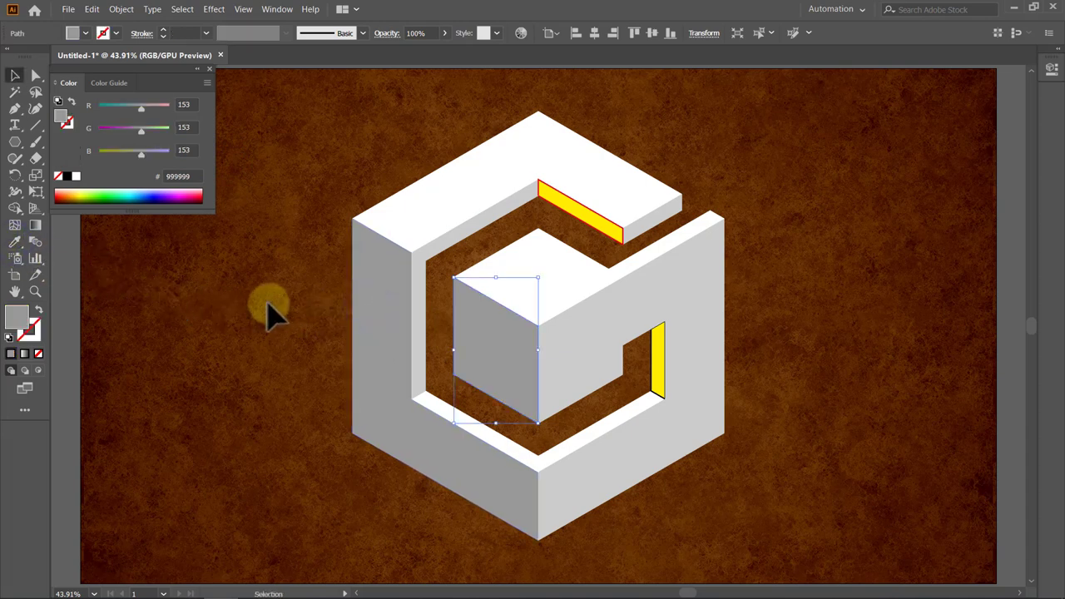
{"action": "left_click", "coordinate": [269, 309]}
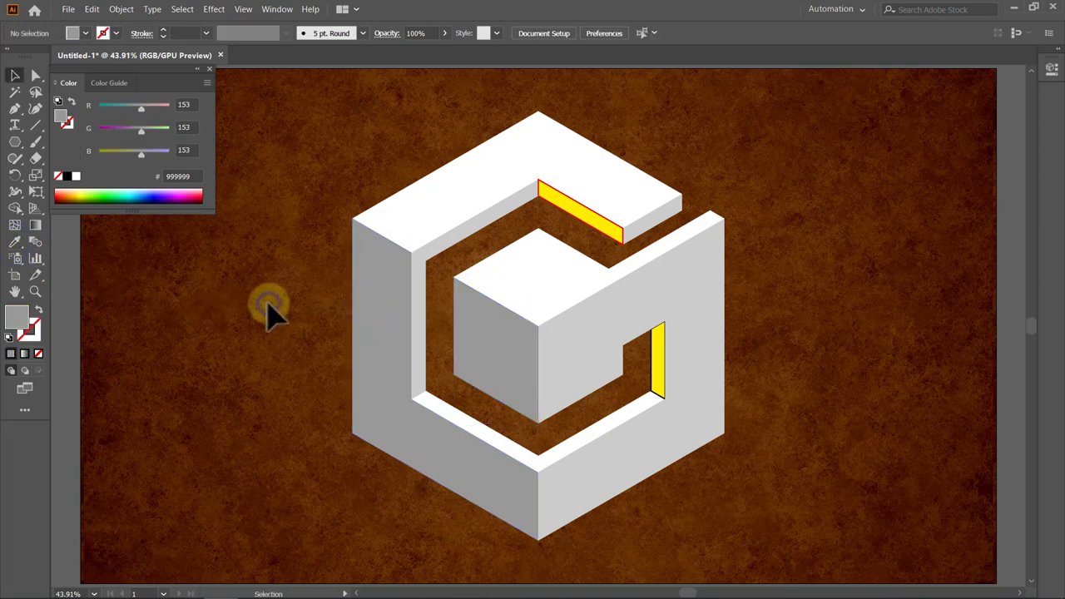
{"action": "left_click", "coordinate": [582, 223]}
{"action": "left_click", "coordinate": [15, 242]}
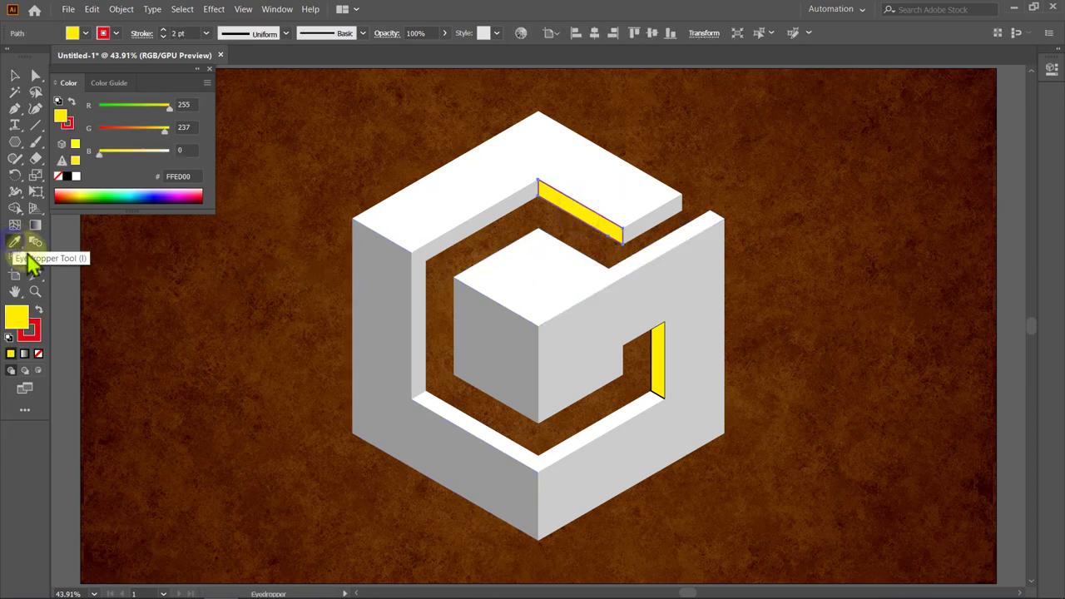
{"action": "left_click", "coordinate": [381, 323]}
{"action": "key", "text": "v"}
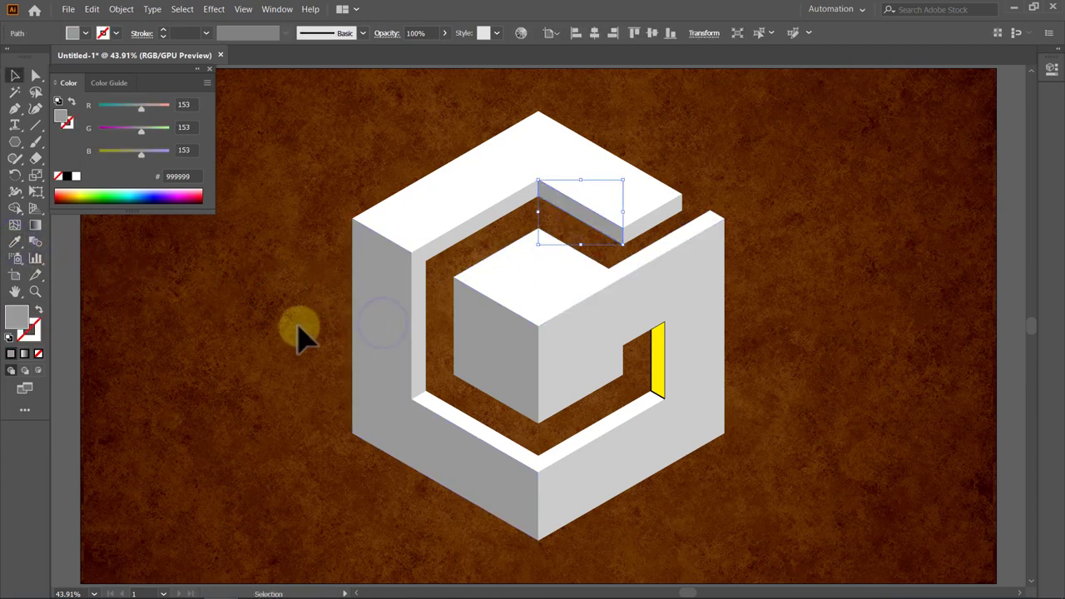
{"action": "left_click", "coordinate": [273, 335]}
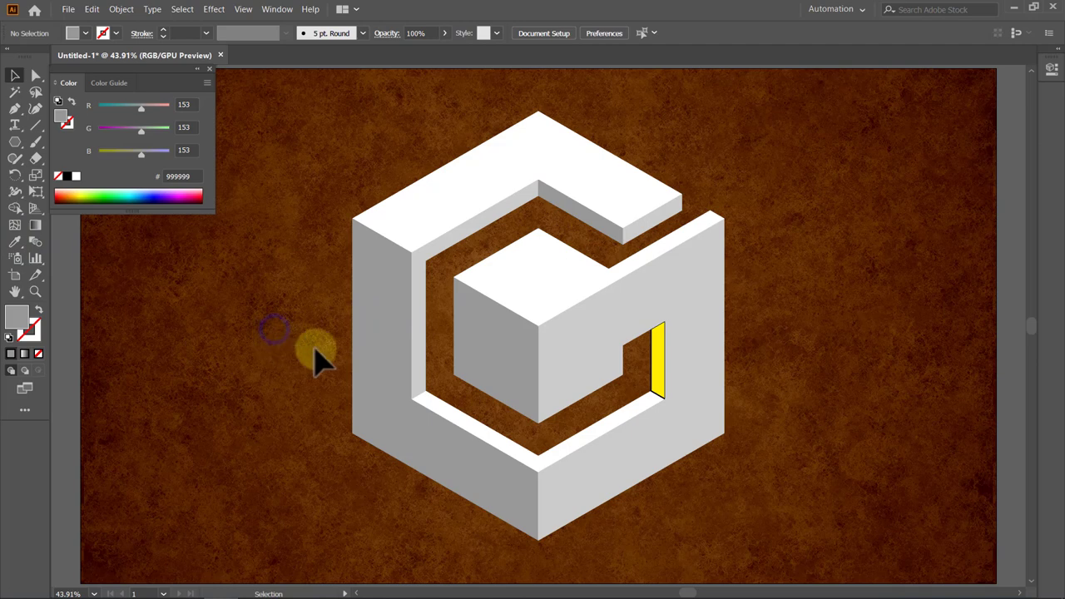
Apply the same darker grey to the vertical strip inside the G and close the Color panel.
{"action": "left_click", "coordinate": [657, 381]}
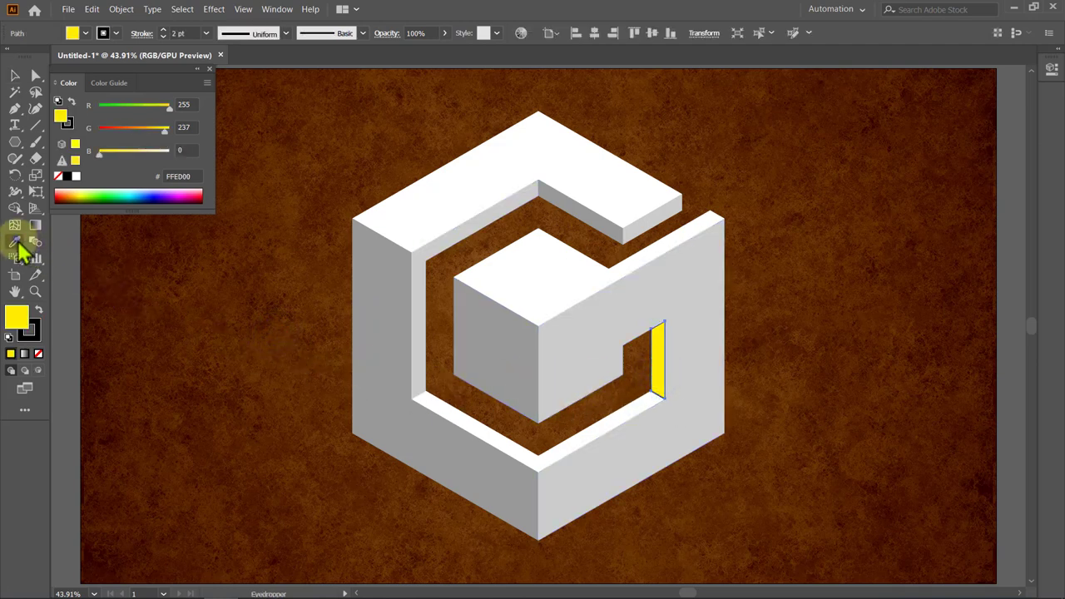
{"action": "left_click", "coordinate": [382, 324]}
{"action": "key", "text": "v"}
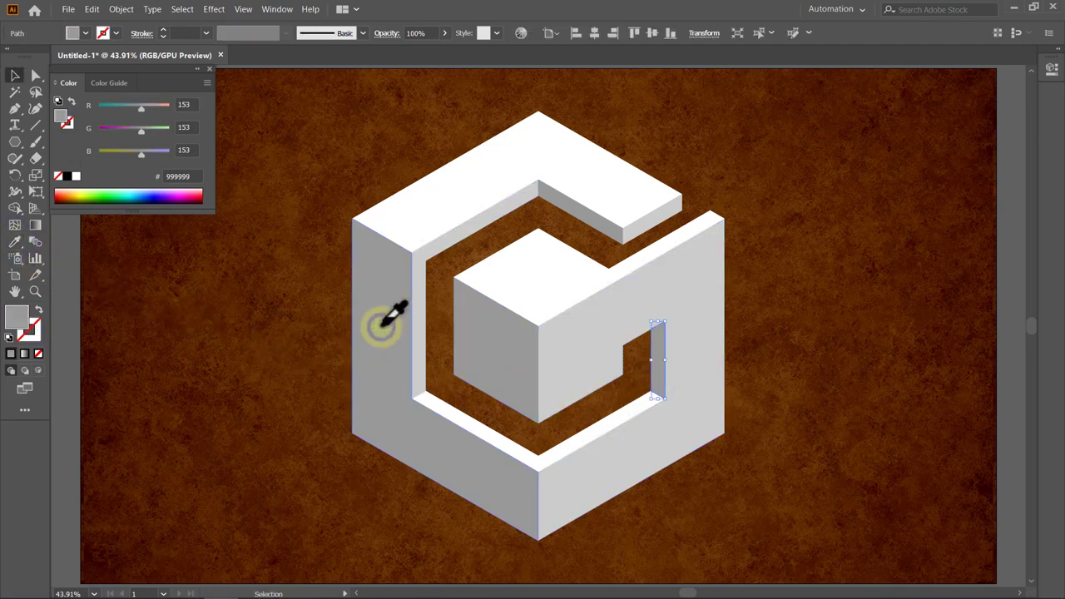
{"action": "left_click", "coordinate": [275, 339]}
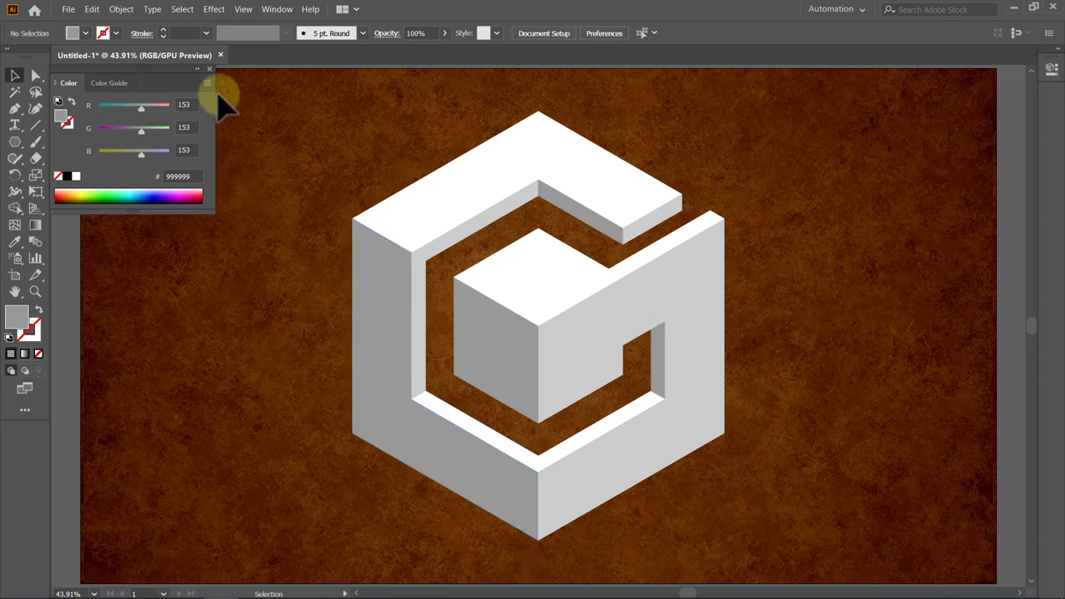
{"action": "left_click", "coordinate": [210, 70]}
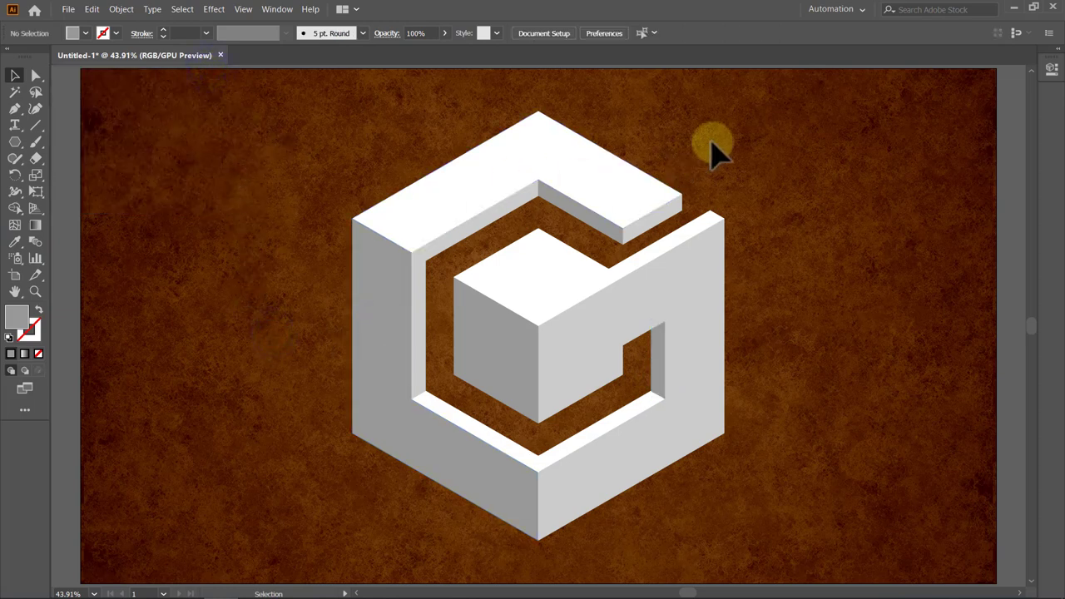
Marquee-select every face path of the shaded G and group them into one object.
{"action": "left_click_drag", "start_coordinate": [292, 512], "coordinate": [287, 511]}
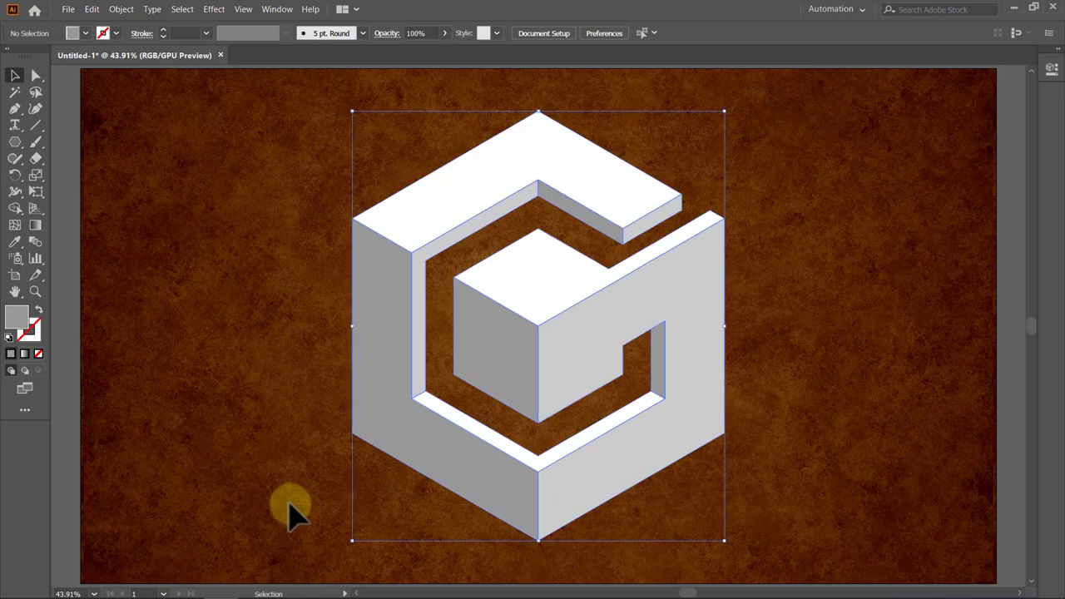
{"action": "left_click", "coordinate": [121, 9]}
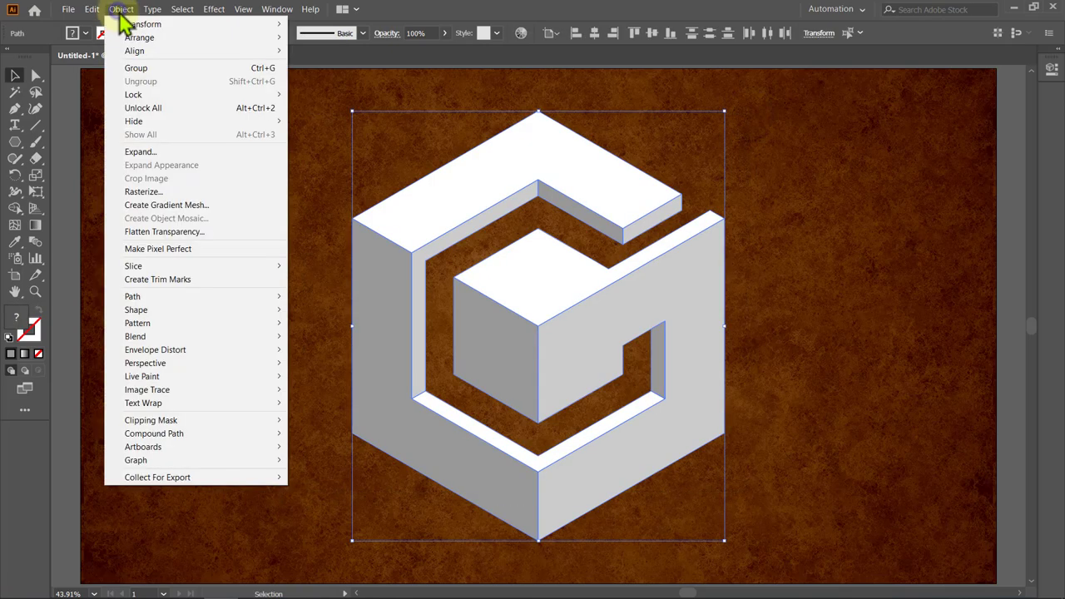
{"action": "left_click", "coordinate": [154, 69]}
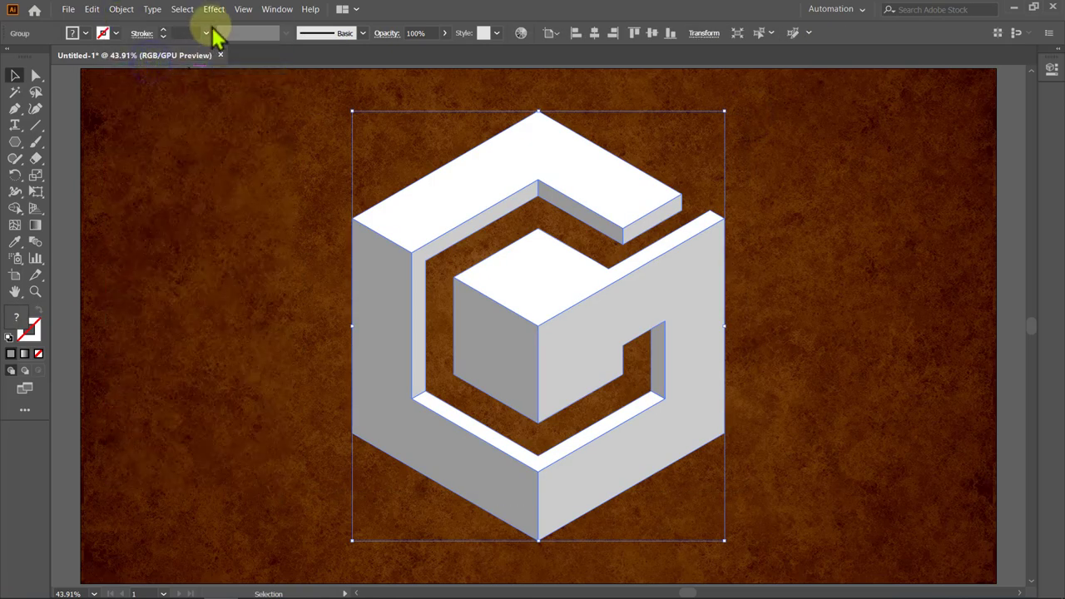
{"action": "left_click", "coordinate": [214, 10]}
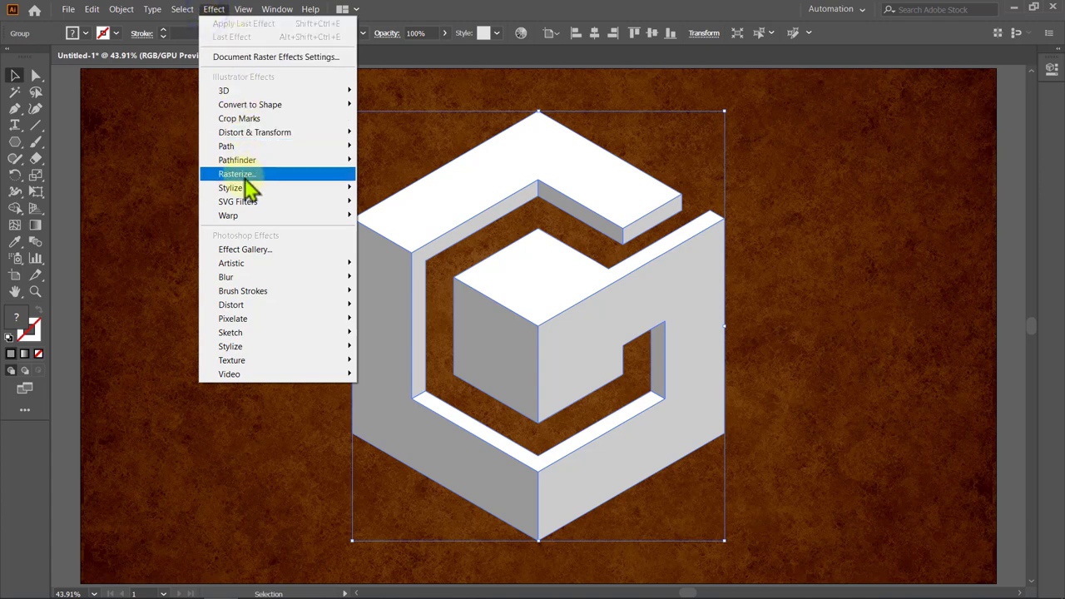
Add a Drop Shadow with 15 px blur, 20 px X and Y offsets and 50% opacity.
{"action": "mouse_move", "coordinate": [231, 188]}
{"action": "left_click", "coordinate": [379, 190]}
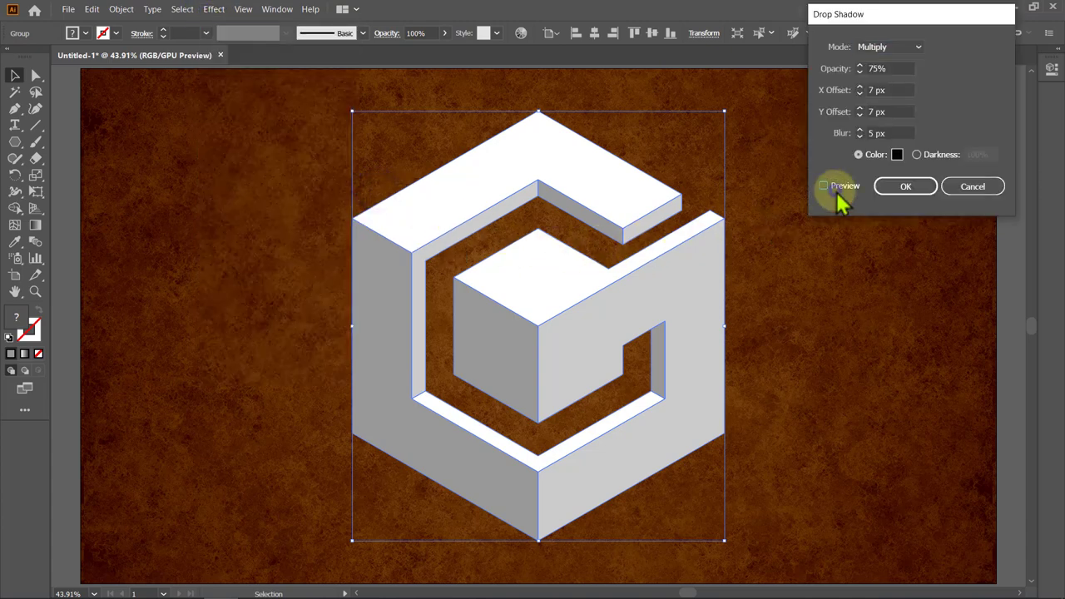
{"action": "left_click", "coordinate": [838, 198]}
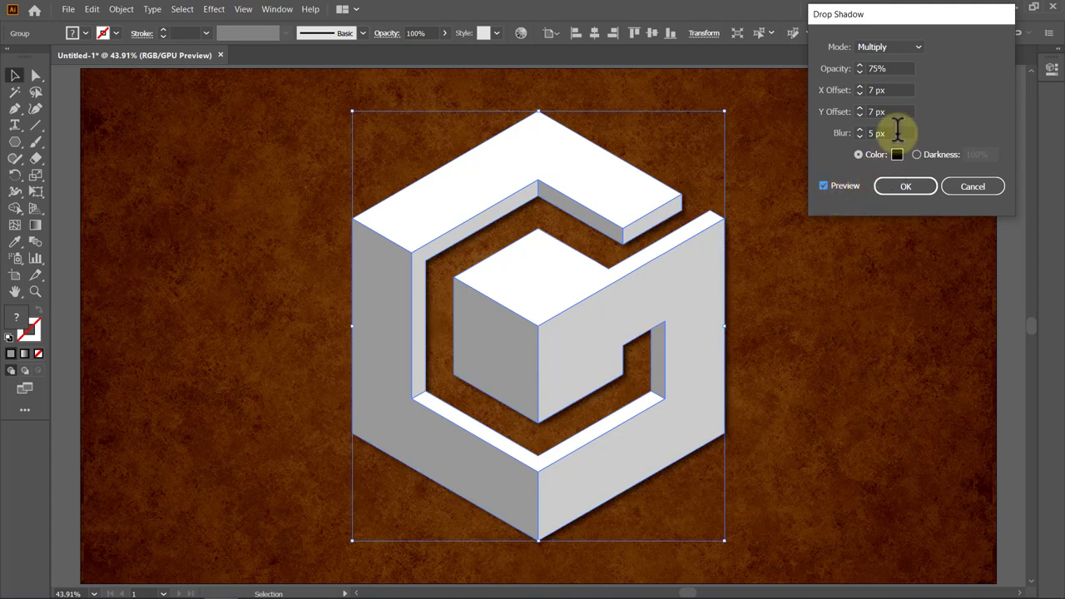
{"action": "double_click", "coordinate": [873, 133]}
{"action": "type", "text": "15"}
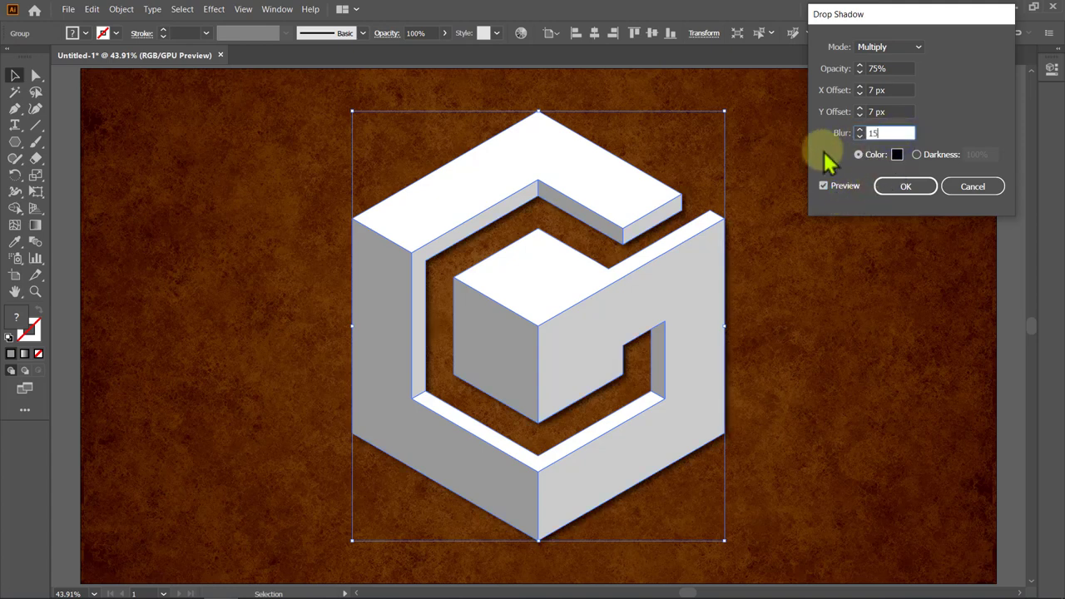
{"action": "double_click", "coordinate": [889, 113]}
{"action": "type", "text": "20"}
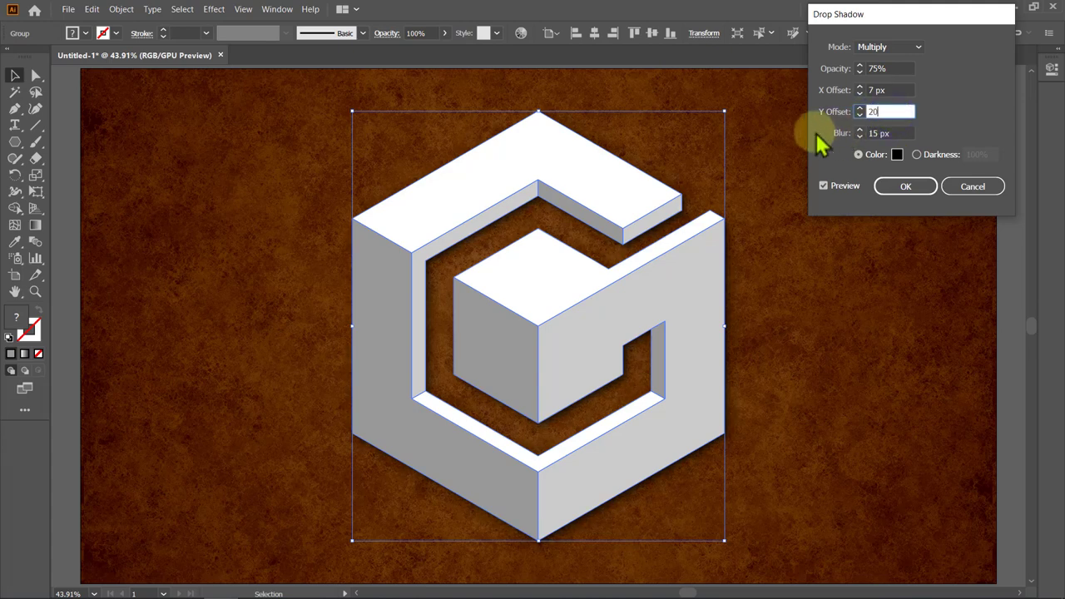
{"action": "left_click_drag", "start_coordinate": [898, 89], "coordinate": [868, 89]}
{"action": "type", "text": "20"}
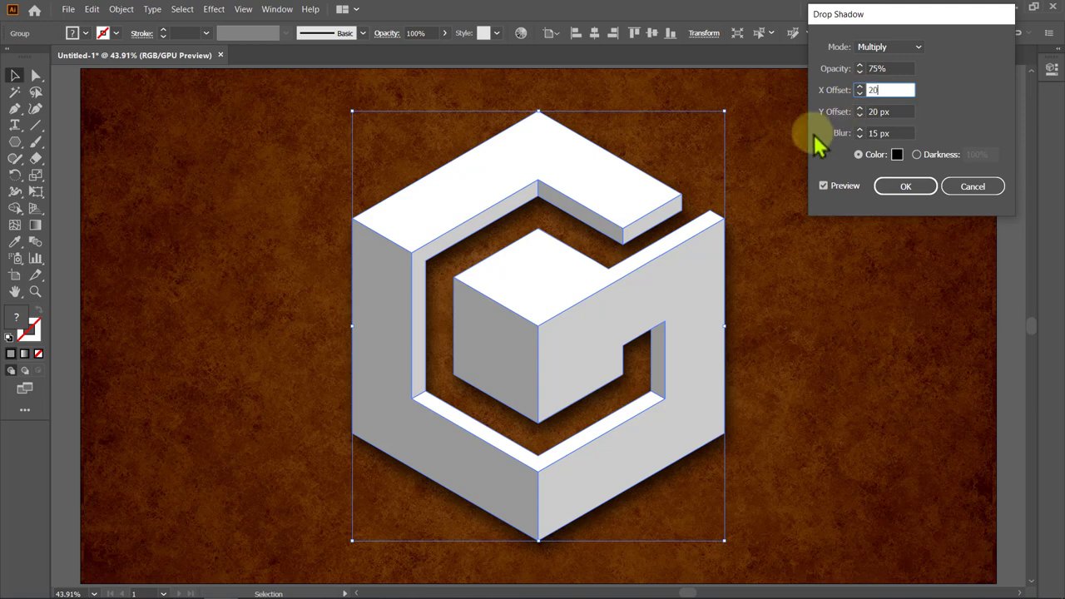
{"action": "left_click", "coordinate": [908, 68]}
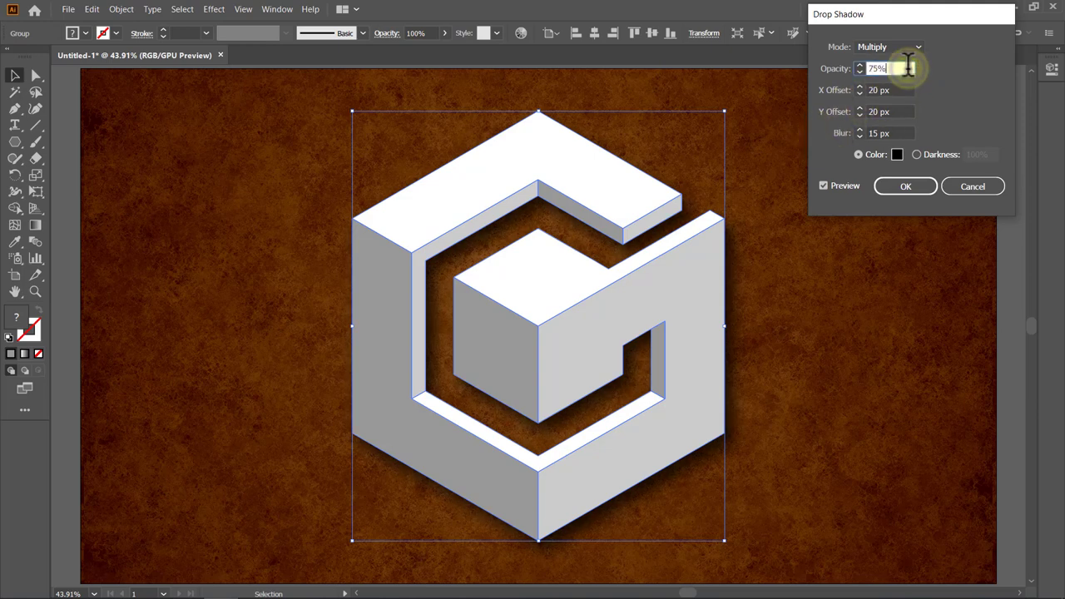
{"action": "double_click", "coordinate": [901, 66]}
{"action": "type", "text": "50"}
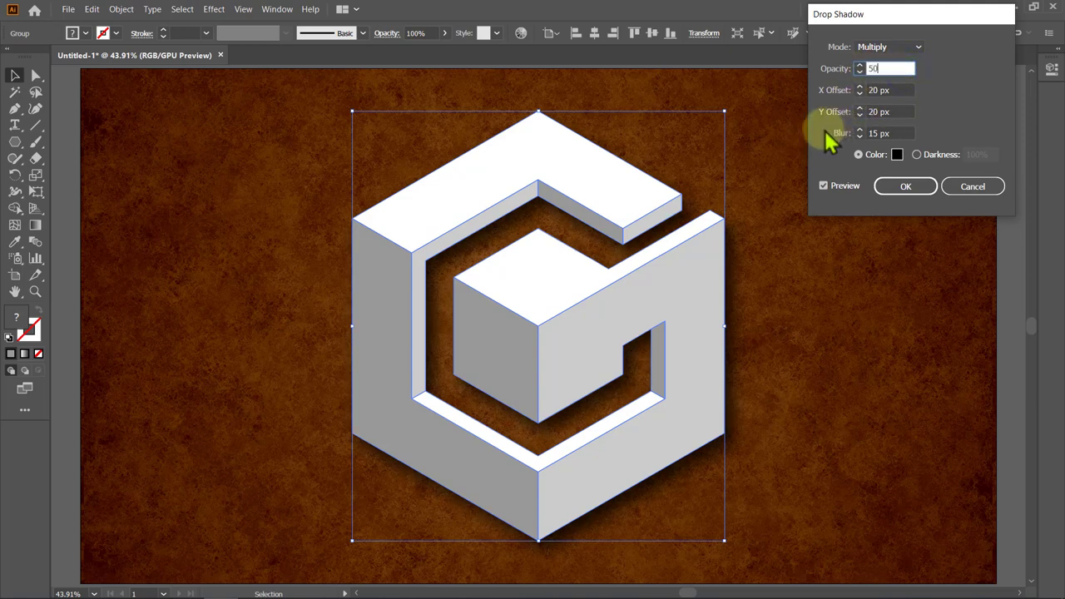
{"action": "left_click", "coordinate": [905, 90]}
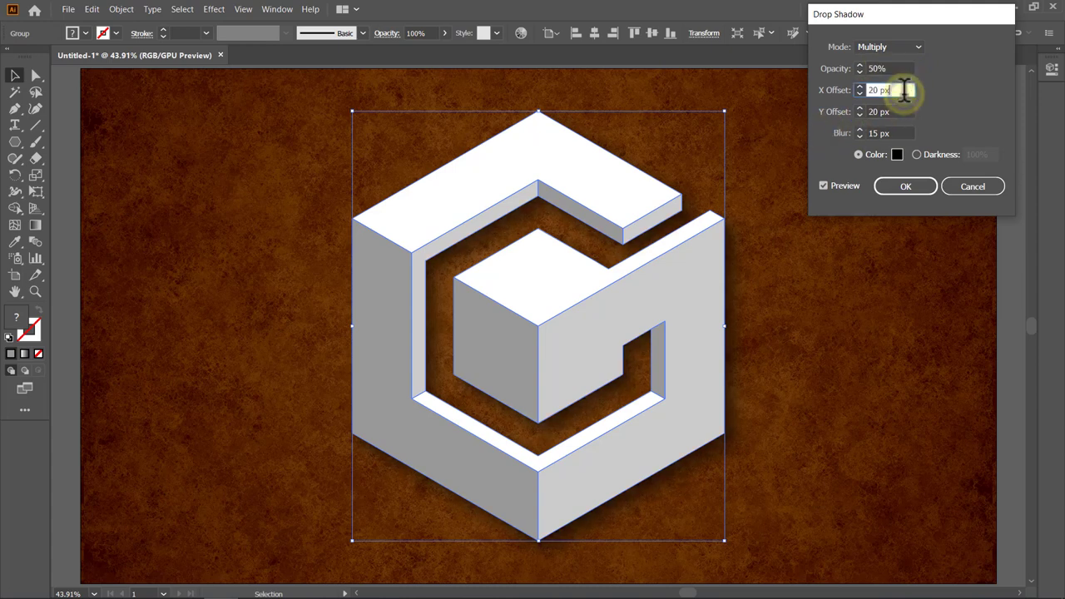
{"action": "left_click", "coordinate": [915, 189]}
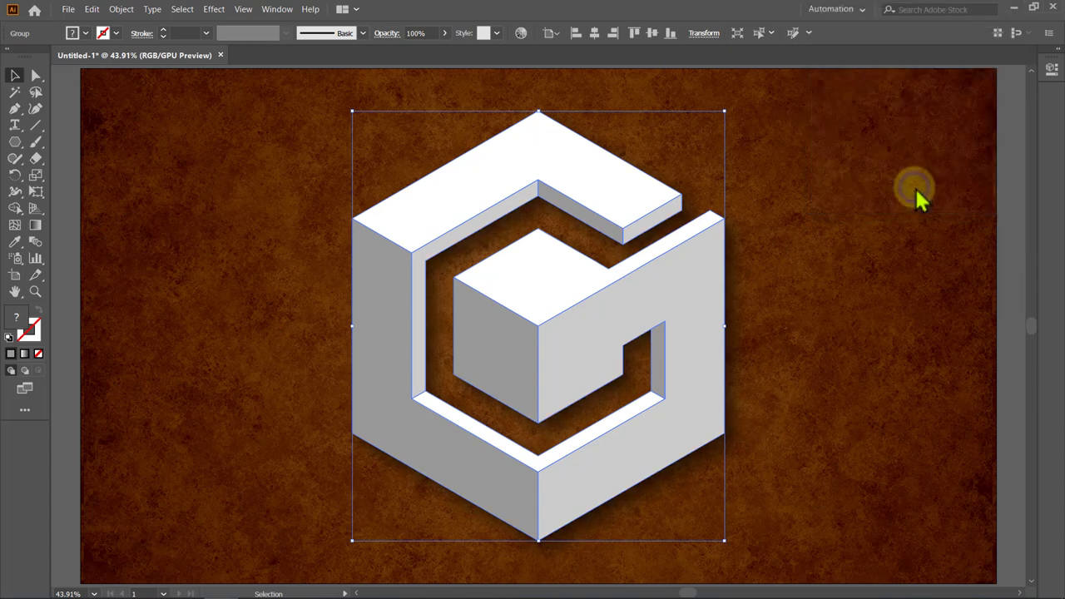
{"action": "left_click", "coordinate": [914, 187]}
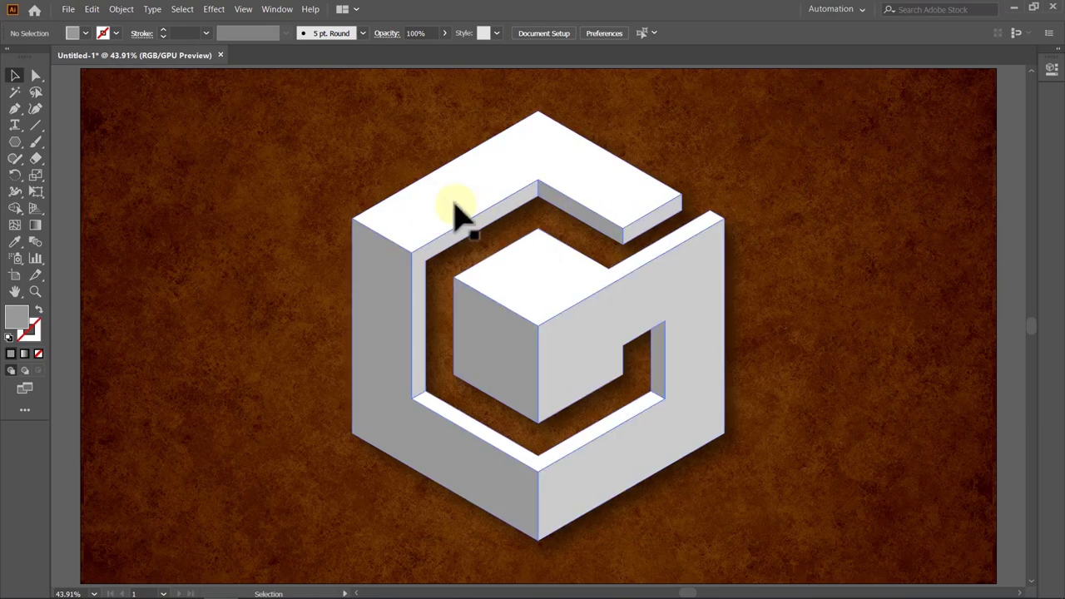
Unlock All to free the brown background, then view the finished G in Presentation Mode.
{"action": "left_click", "coordinate": [122, 9]}
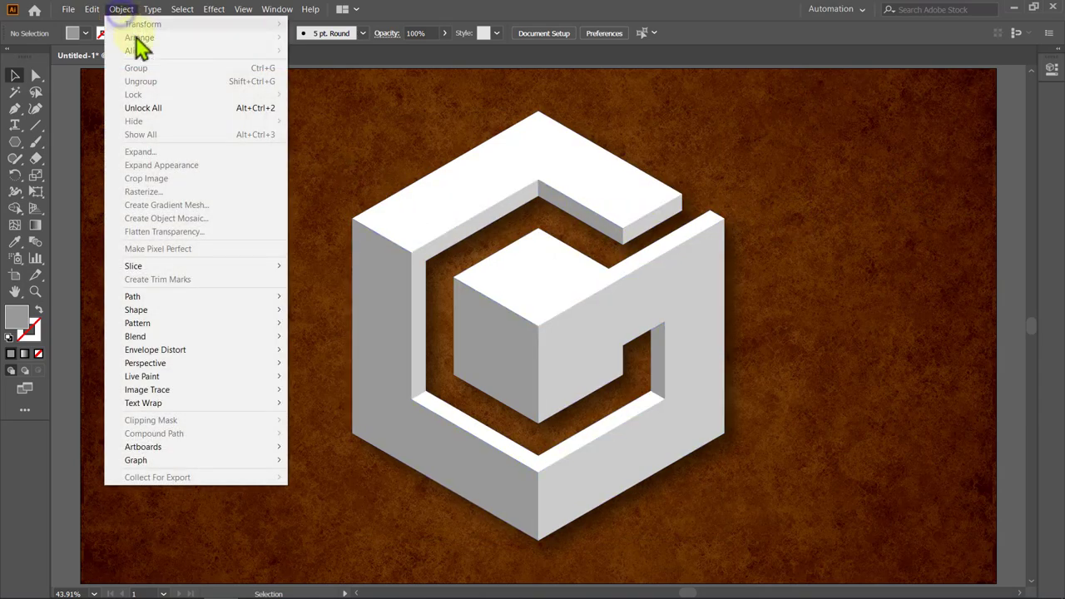
{"action": "left_click", "coordinate": [158, 107]}
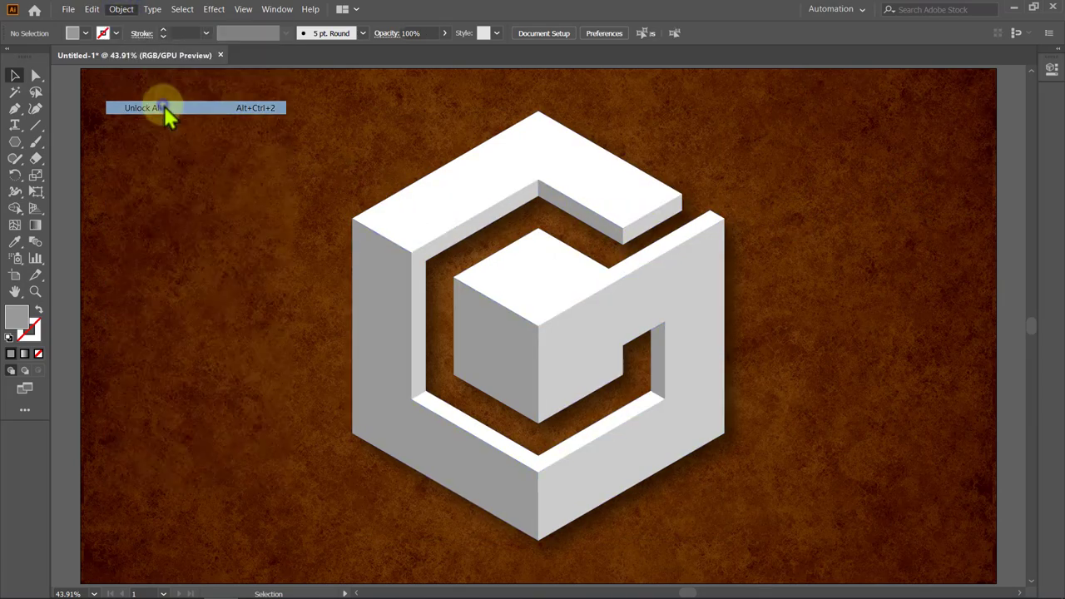
{"action": "left_click", "coordinate": [66, 125]}
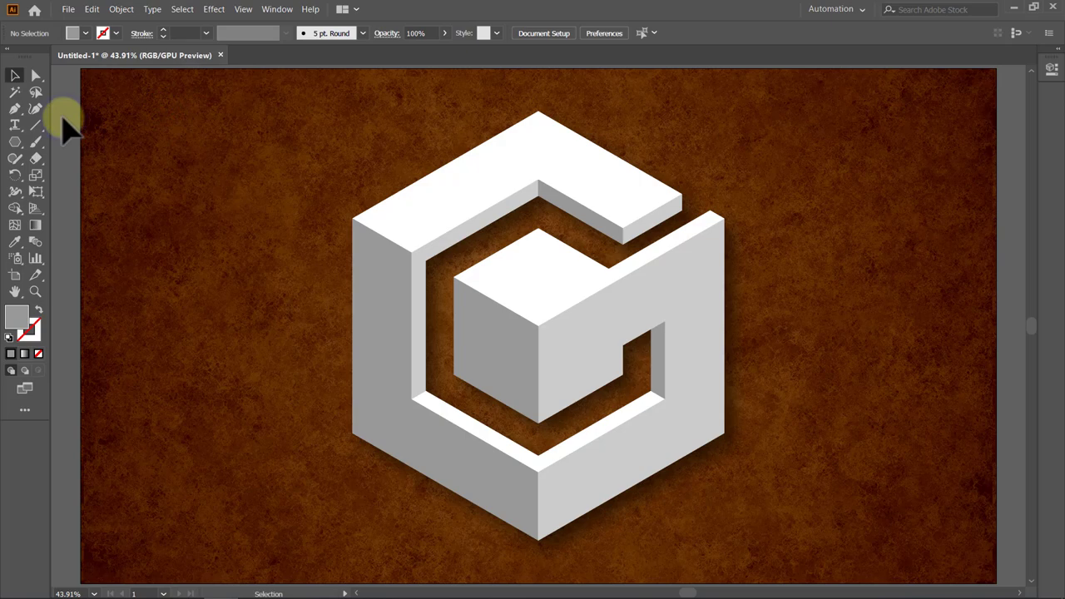
{"action": "key", "text": "shift+f"}
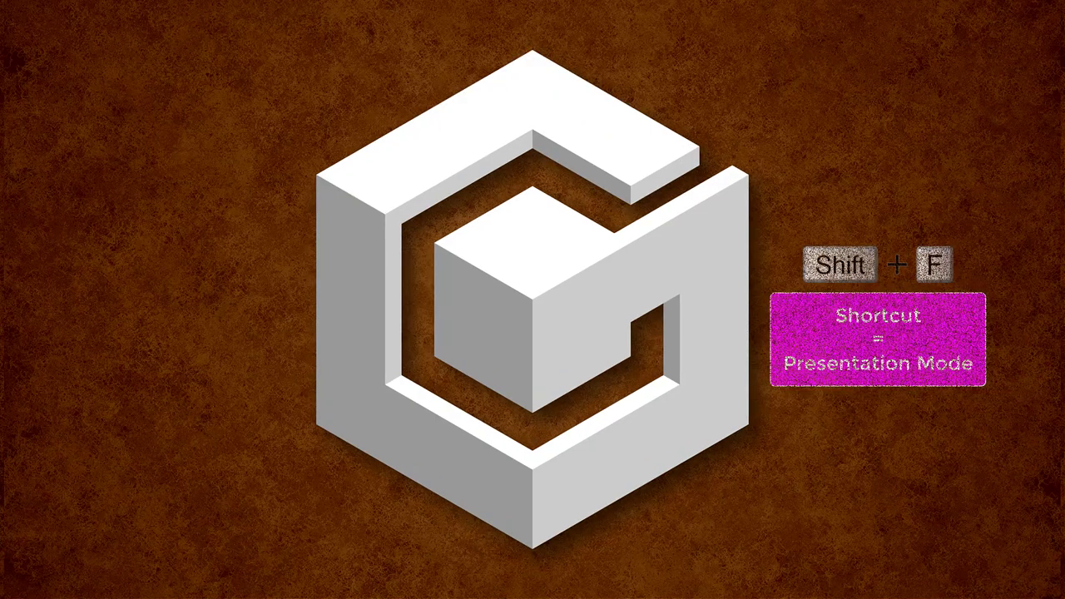